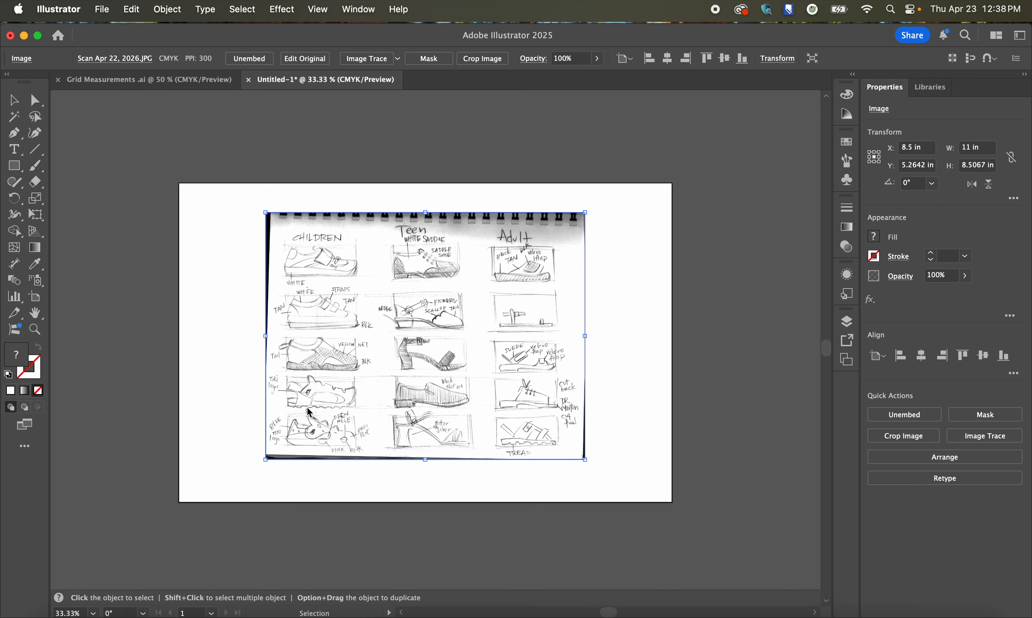
Step: Enlarge the scanned shoe sketch proportionally to about 21.9 × 16.93 in, extending past the artboard's edges
scroll(336, 271, "up", 4)
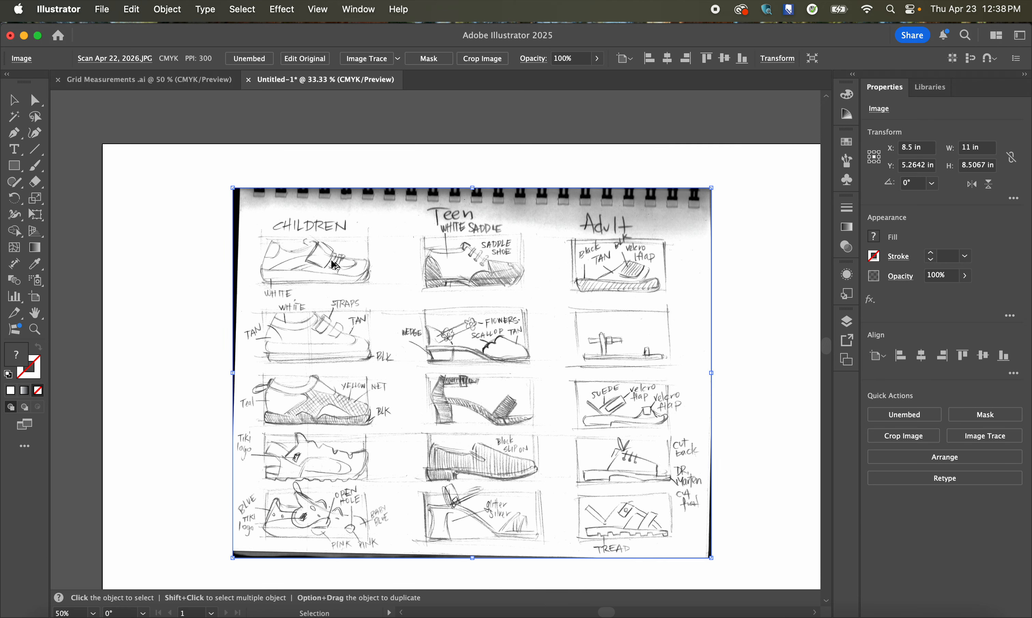
scroll(246, 251, "up", 2)
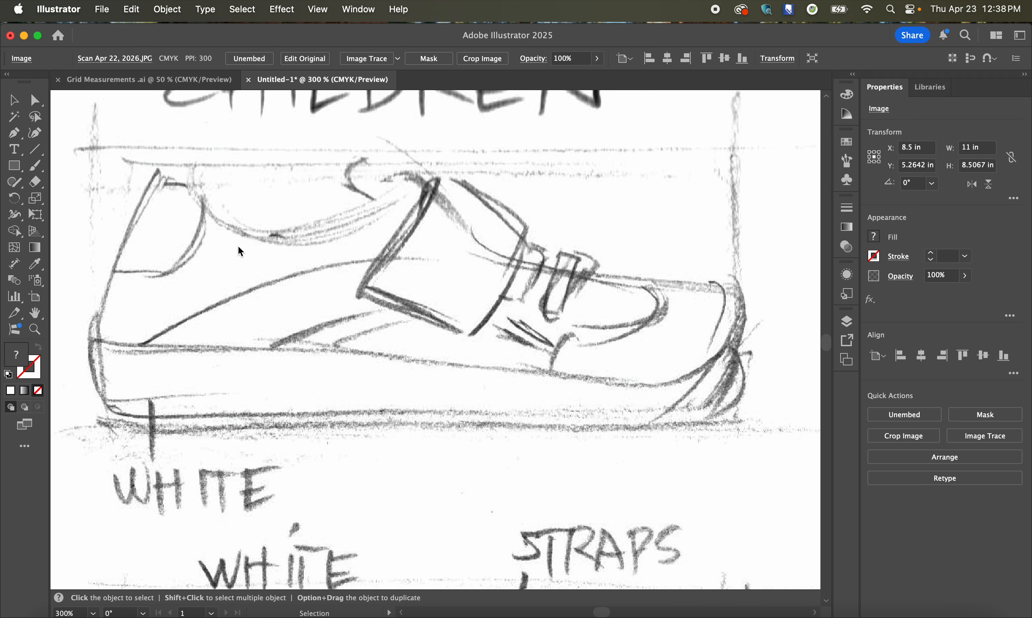
scroll(246, 247, "down", 1)
scroll(245, 241, "up", 2)
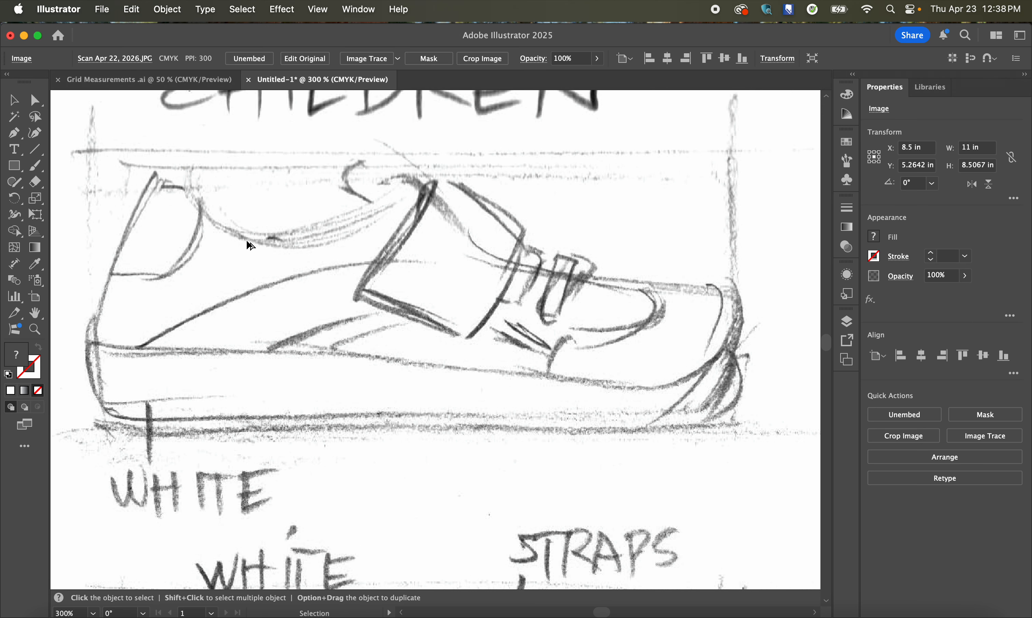
scroll(270, 247, "down", 2)
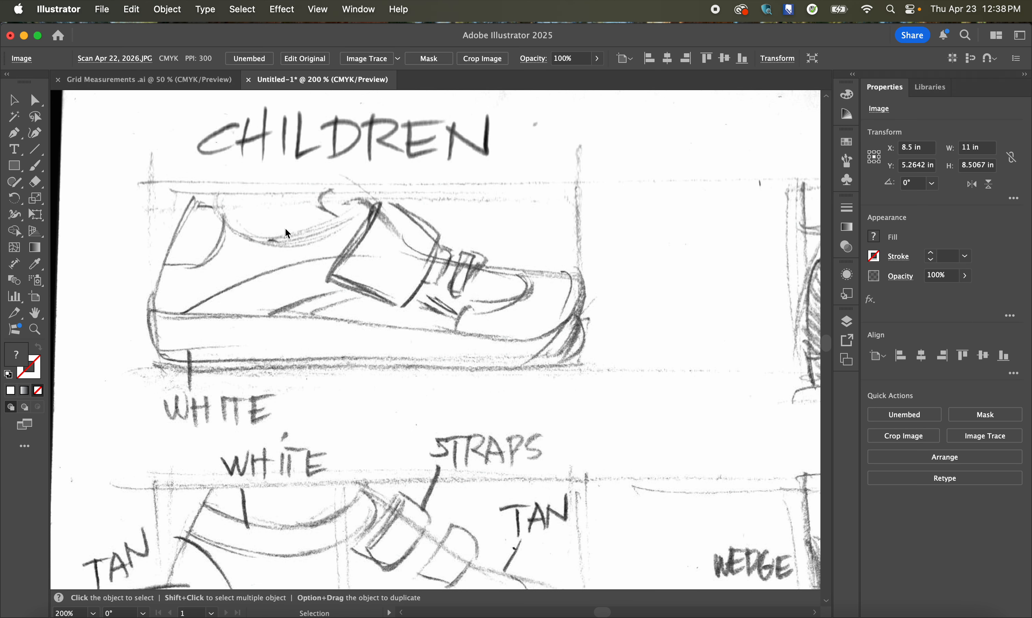
scroll(289, 235, "down", 6)
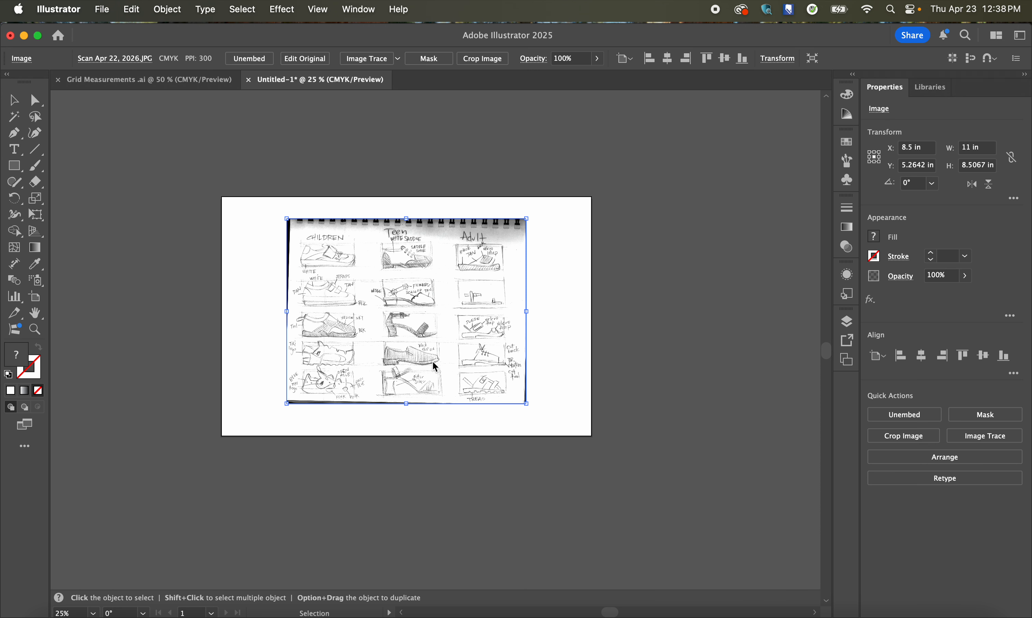
mouse_move(533, 410)
left_mouse_down()
mouse_move(712, 521)
mouse_move(769, 593)
left_mouse_up()
Step: Fade the scanned sketch image to 53% opacity for tracing
scroll(484, 320, "up", 5)
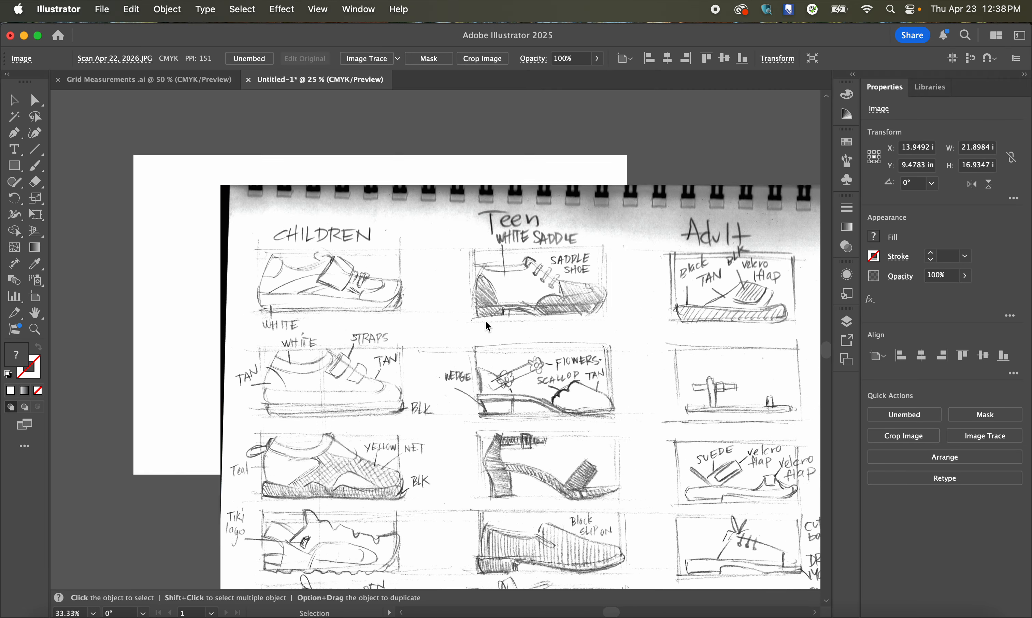
scroll(215, 211, "up", 3)
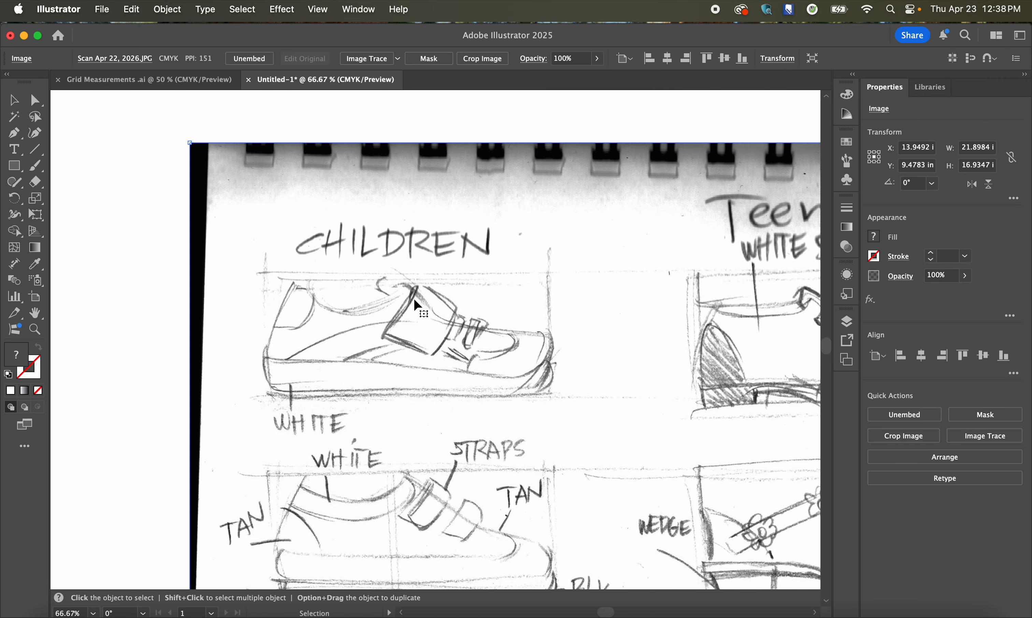
scroll(401, 296, "up", 2)
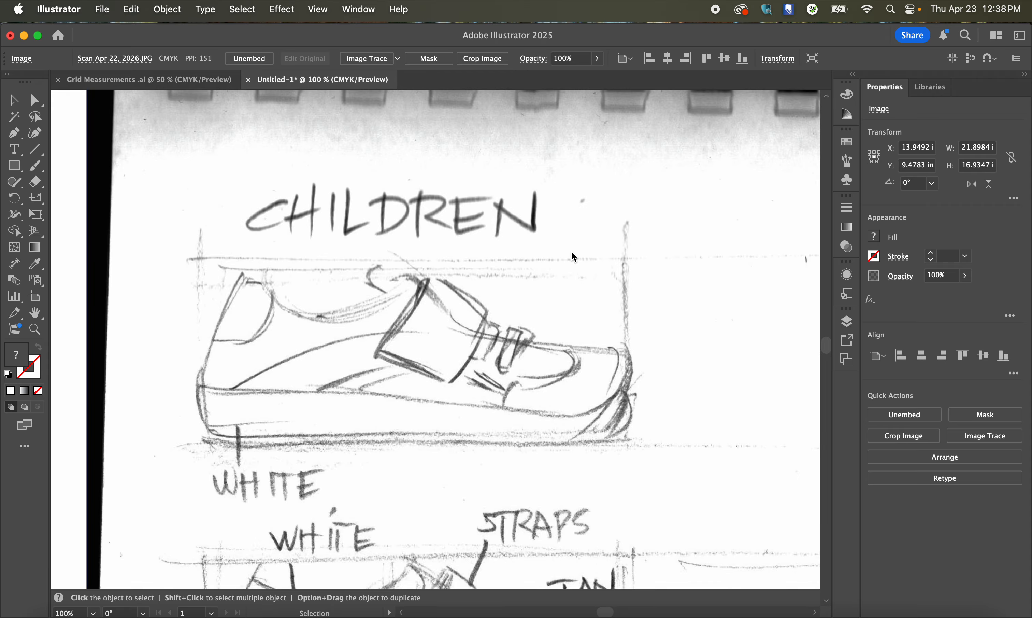
left_click(848, 208)
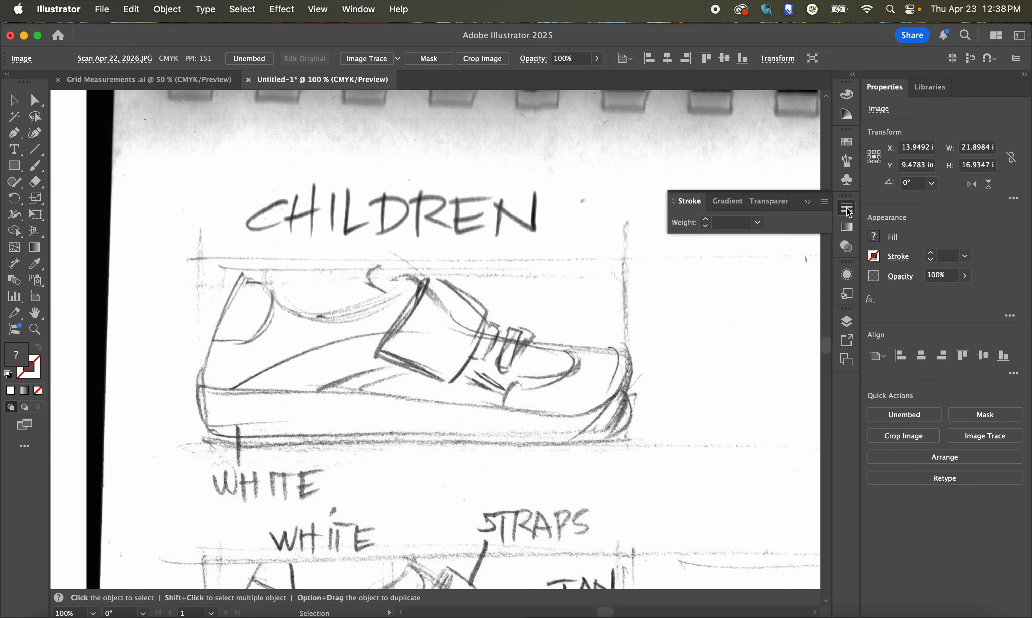
left_click(769, 202)
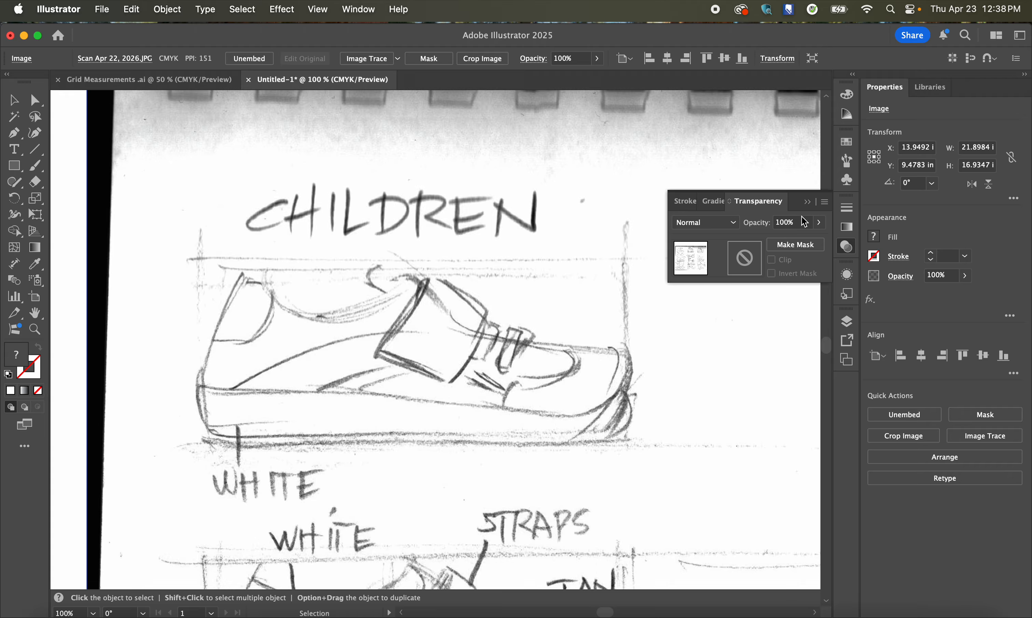
left_click(819, 222)
left_click_drag(819, 243, 796, 248)
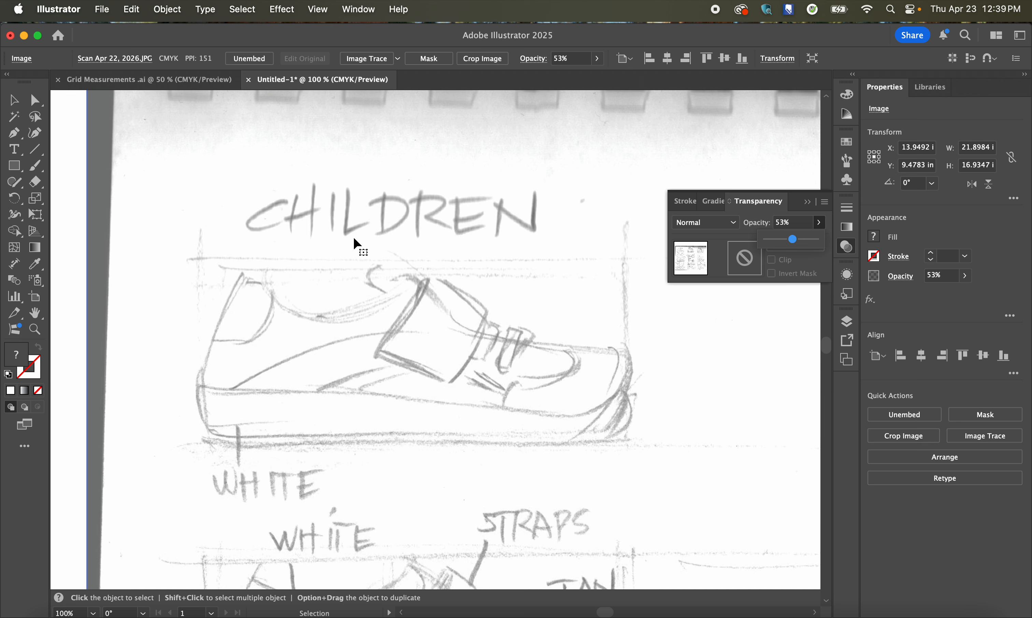
Step: Lock the faded sketch image in place and check that it can no longer be selected
left_click(408, 361)
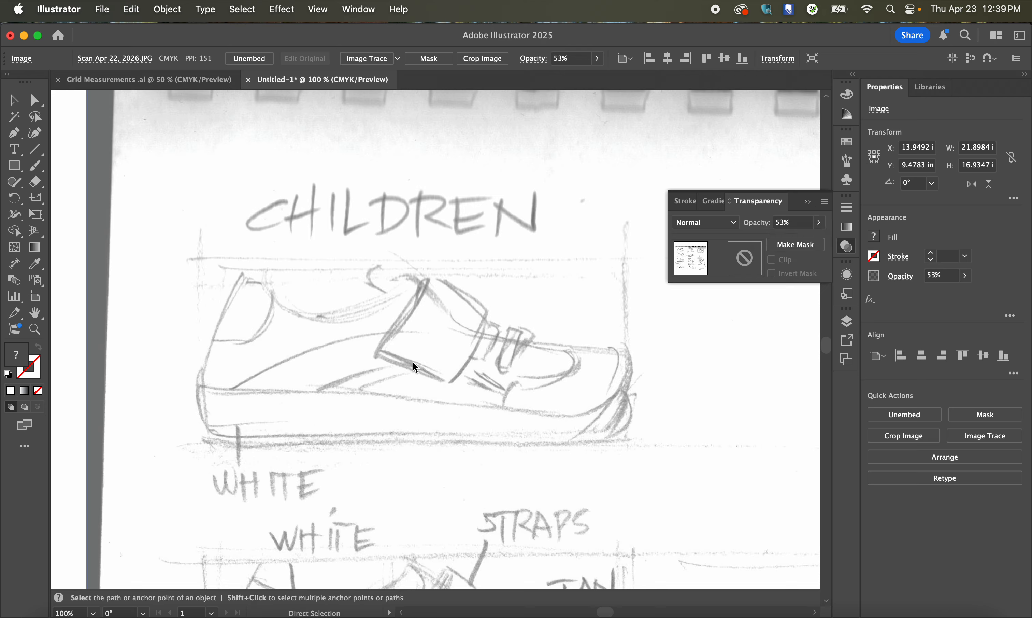
key("super+2")
left_click_drag(422, 326, 321, 301)
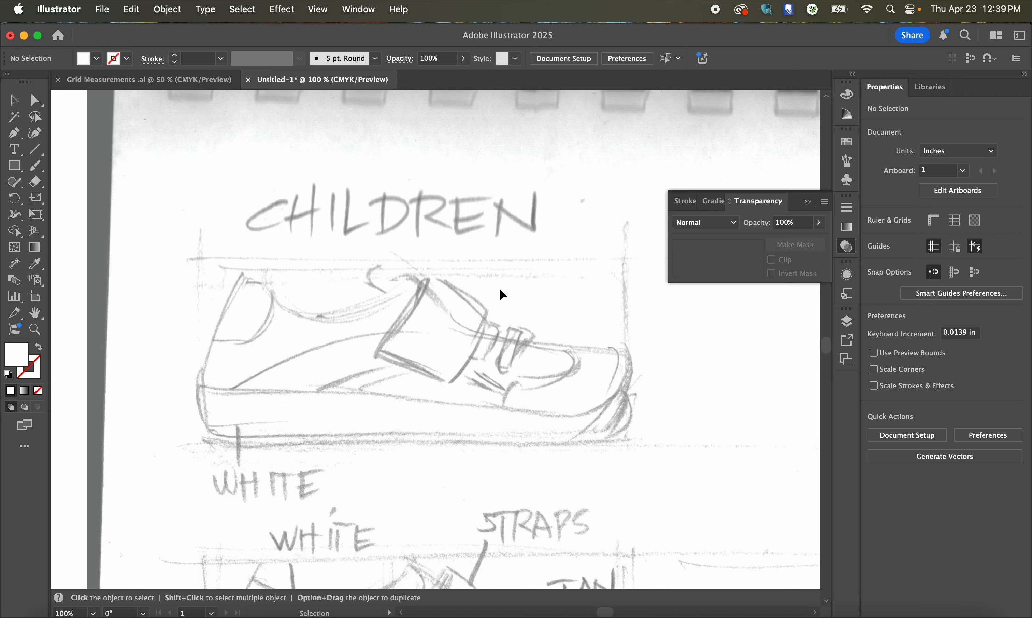
Step: Set up the Pen tool with no fill and a near-black #020202 stroke
left_click(16, 136)
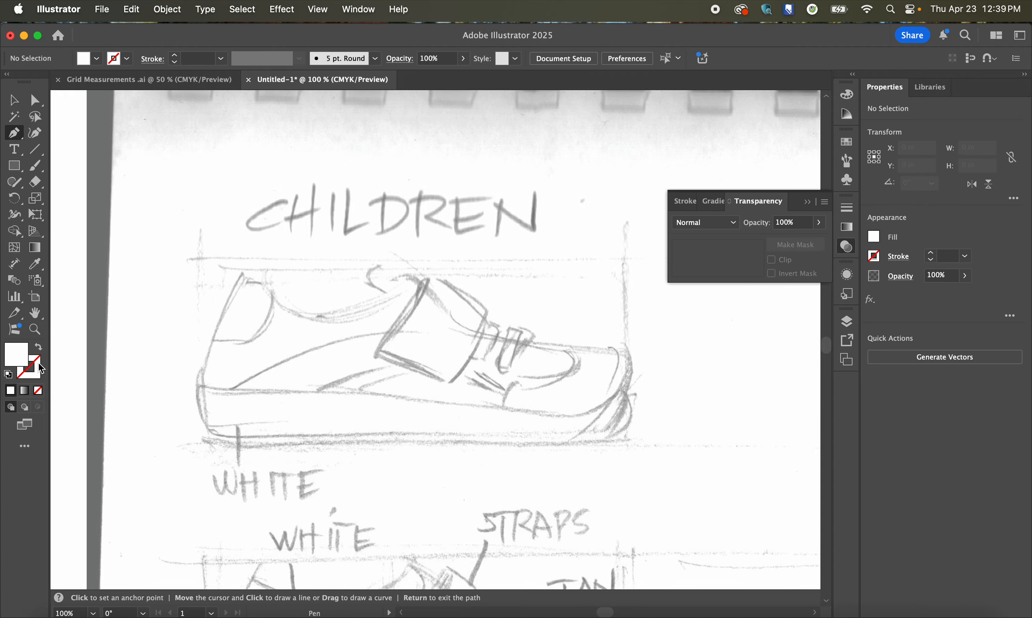
left_click(40, 348)
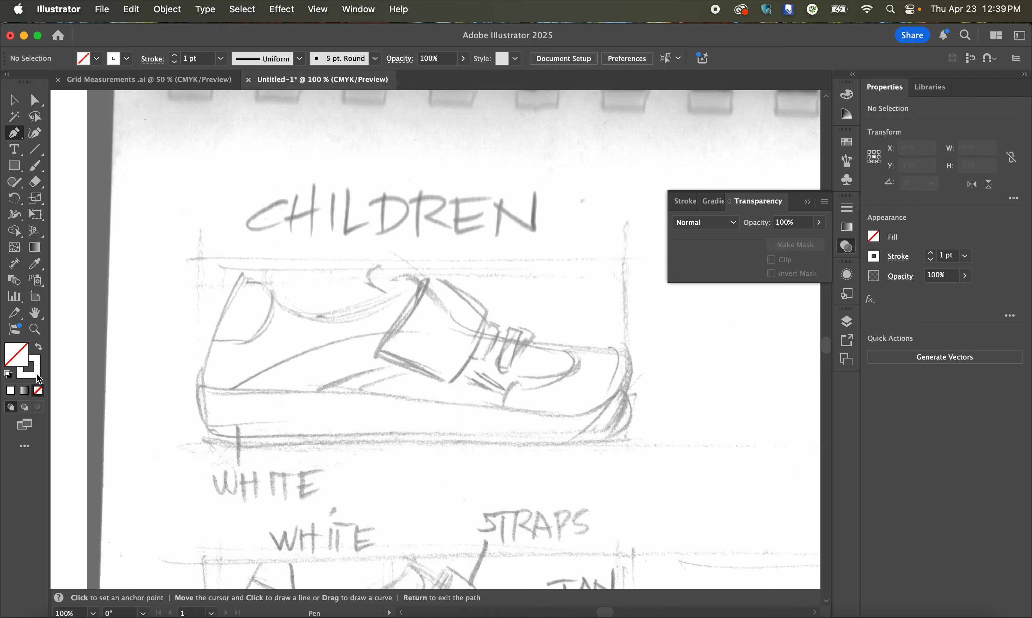
double_click(34, 371)
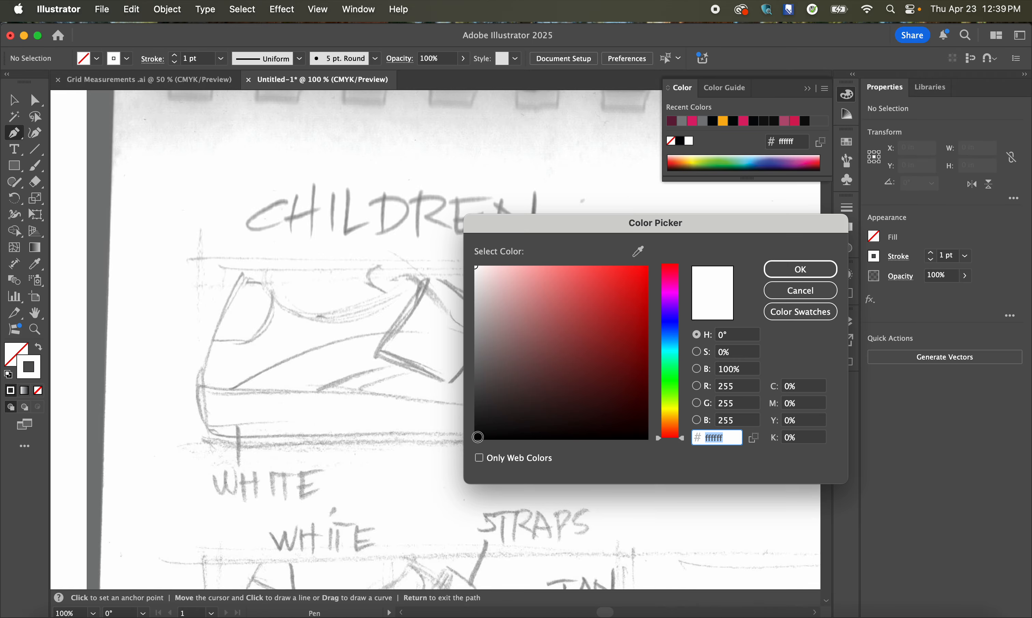
left_click(477, 436)
left_click(813, 263)
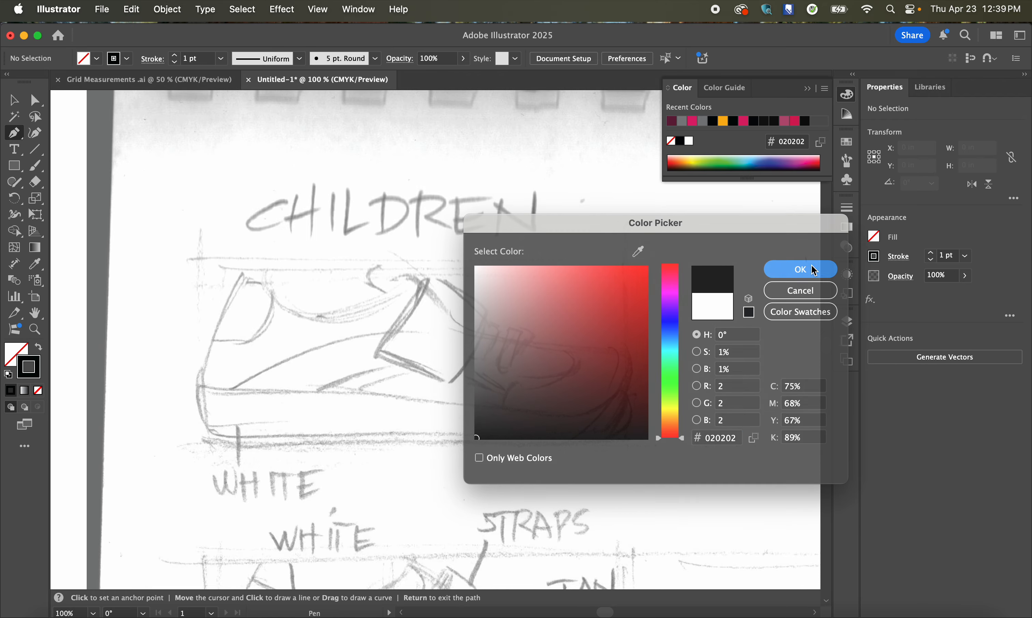
Step: Trace the collar of the first children's shoe with the Pen tool, from the strap back to the top of the heel
scroll(276, 299, "up", 2)
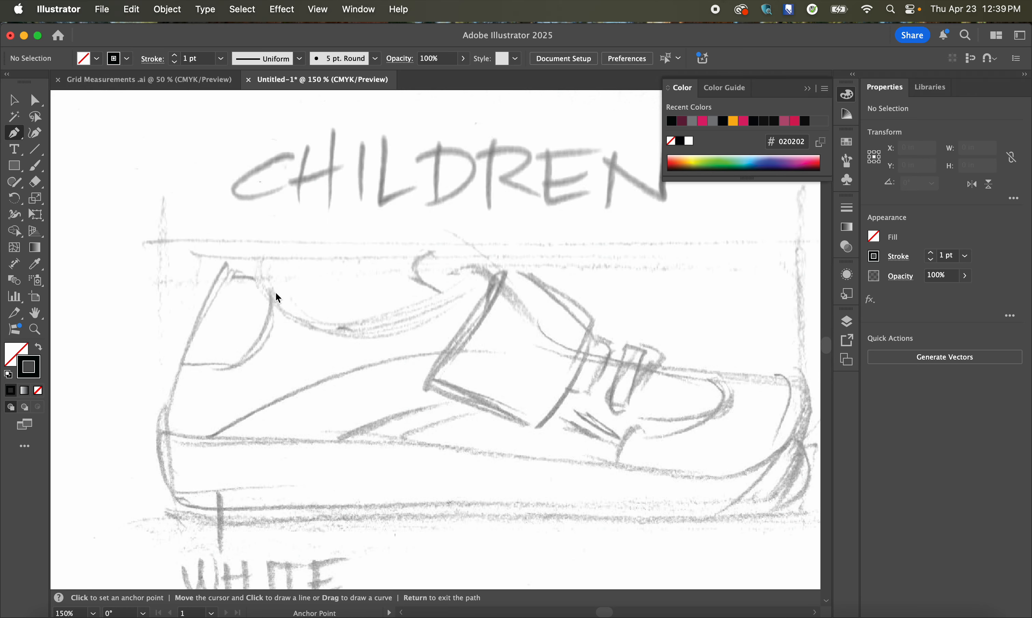
scroll(450, 317, "down", 1)
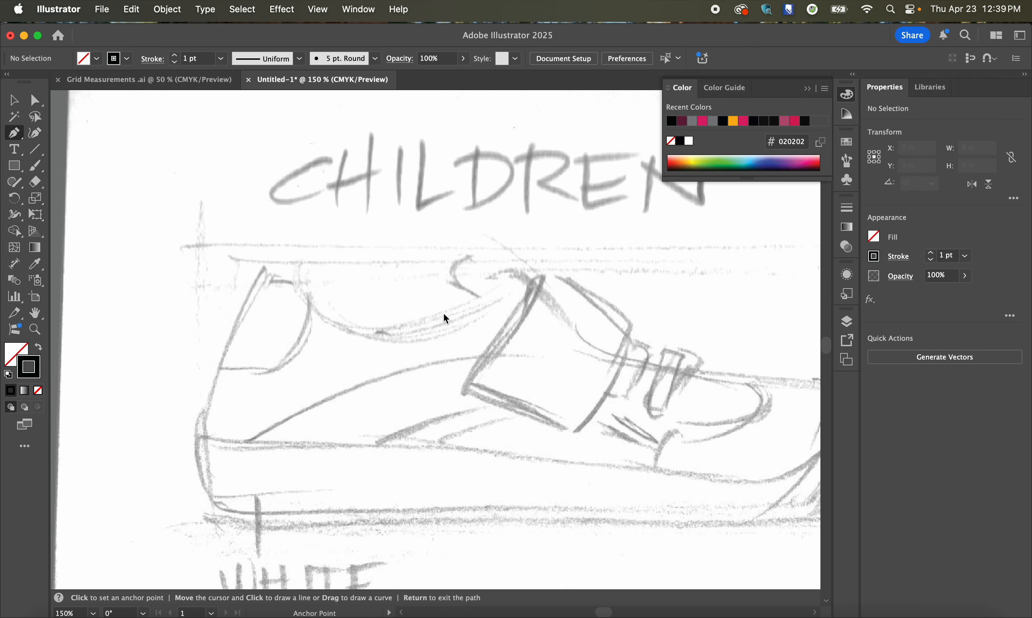
left_click(520, 281)
left_click_drag(393, 334, 327, 324)
mouse_move(298, 289)
left_mouse_down()
mouse_move(314, 299)
mouse_move(286, 280)
left_mouse_up()
left_click(258, 277)
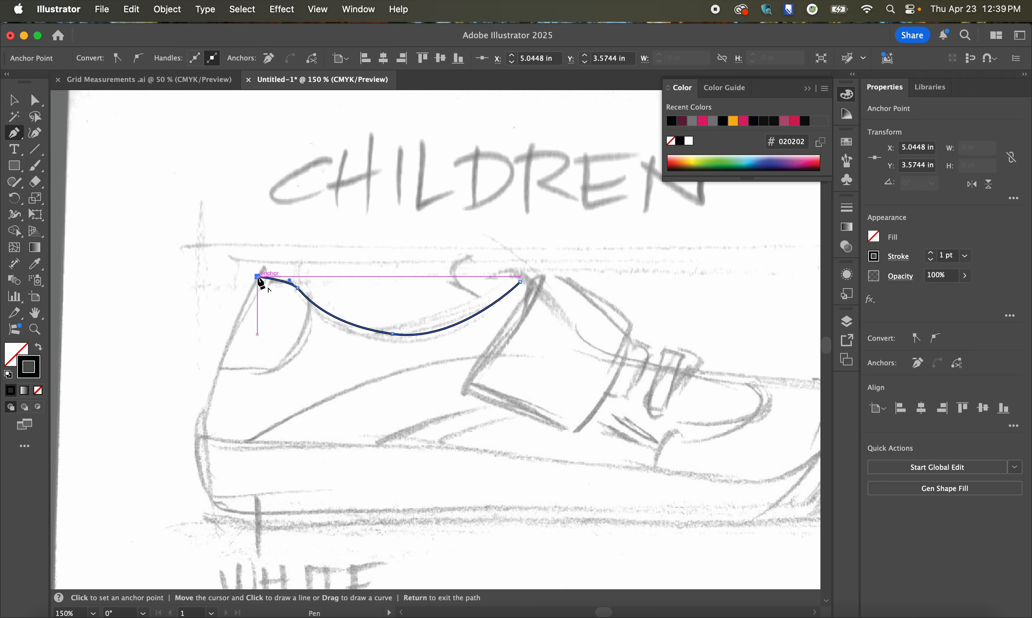
left_click_drag(205, 431, 205, 469)
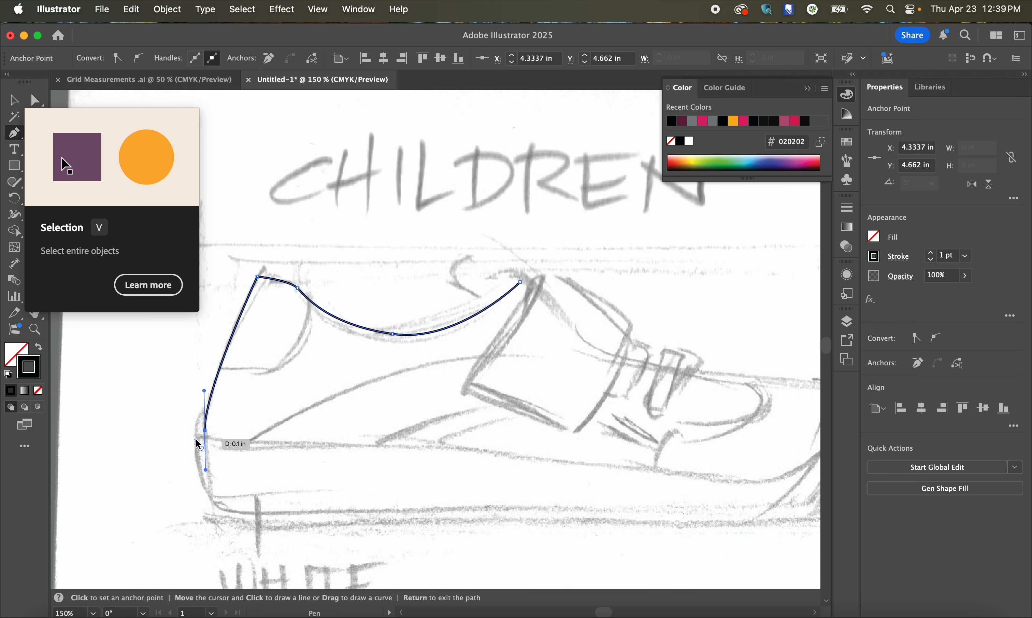
left_click(205, 431)
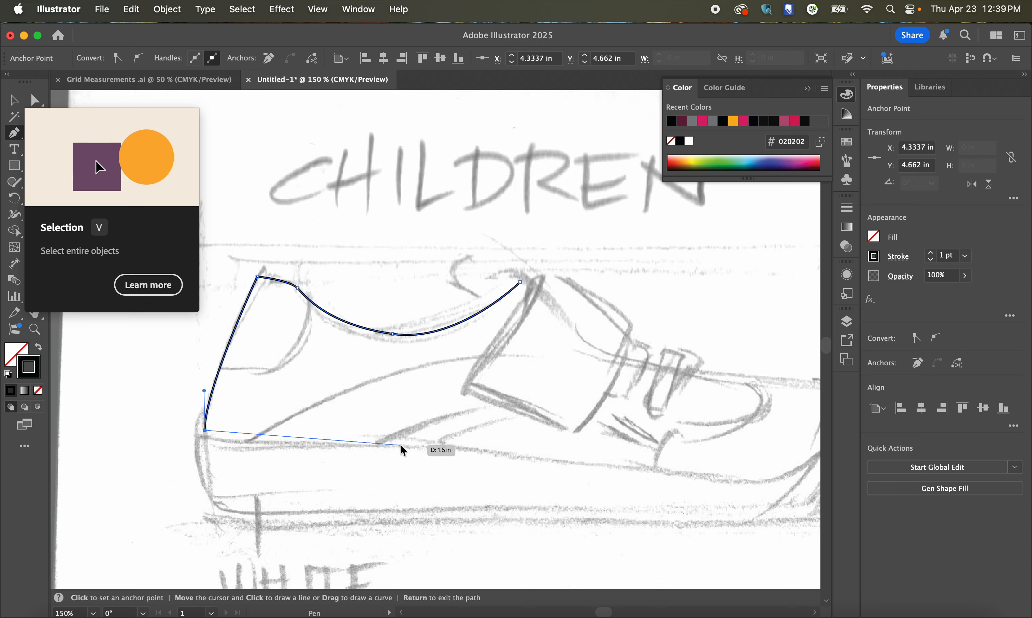
left_click_drag(400, 445, 616, 443)
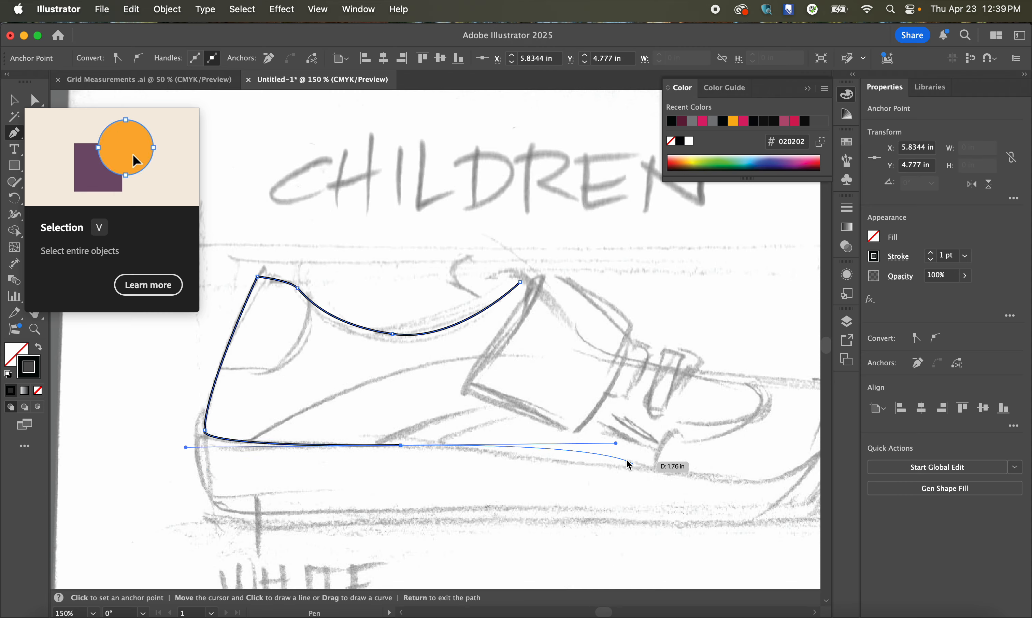
key("super+z")
key("super+z")
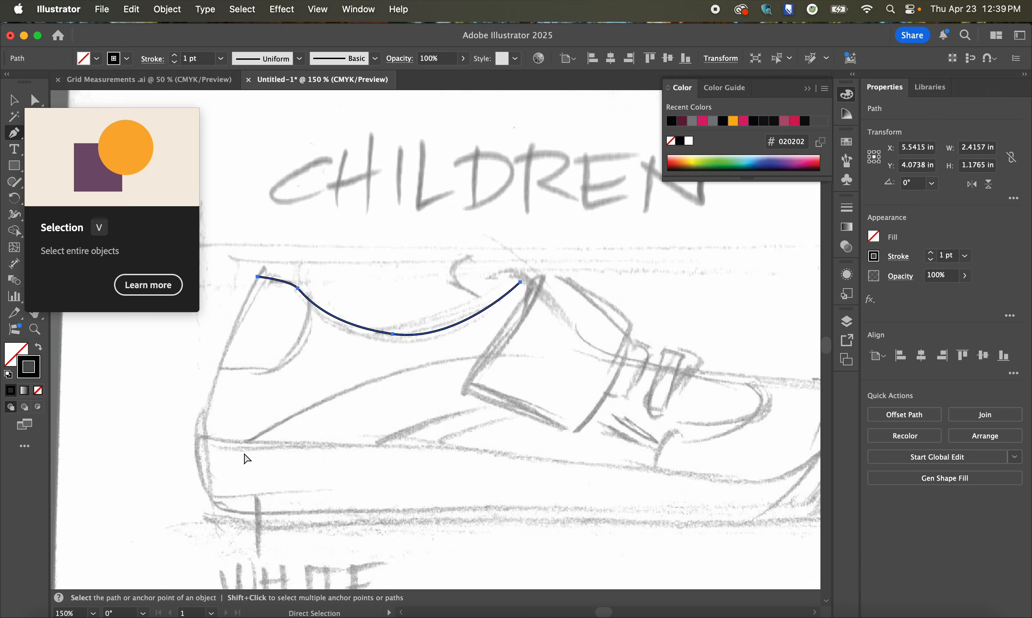
Step: Extend the path from the heel top down the back of the shoe and along the sole's upper edge to the toe bend
left_click(206, 403)
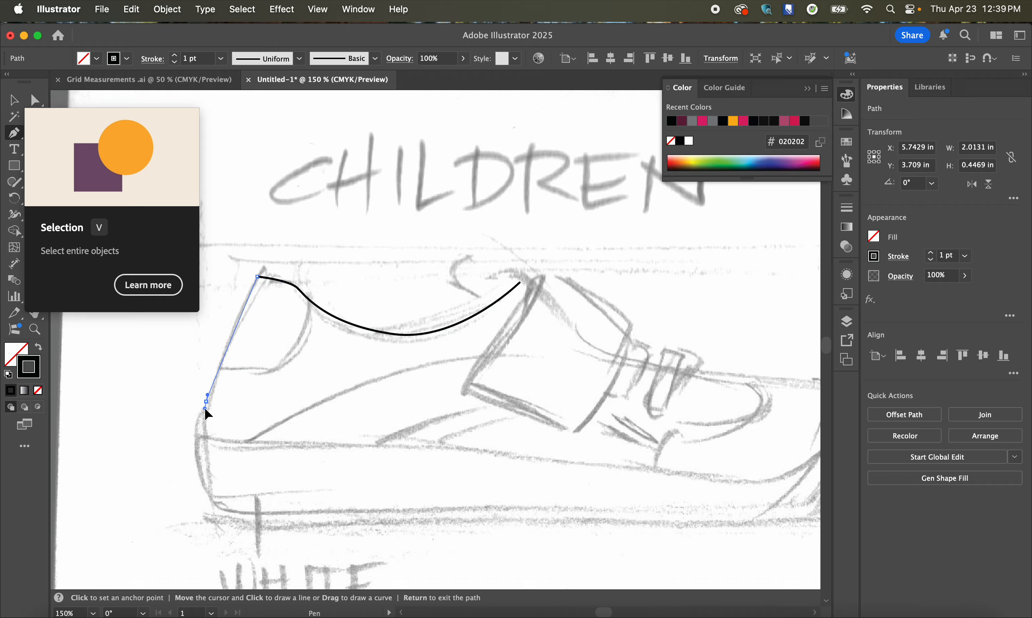
left_click_drag(259, 441, 334, 438)
left_click_drag(531, 457, 578, 463)
left_click_drag(687, 449, 482, 443)
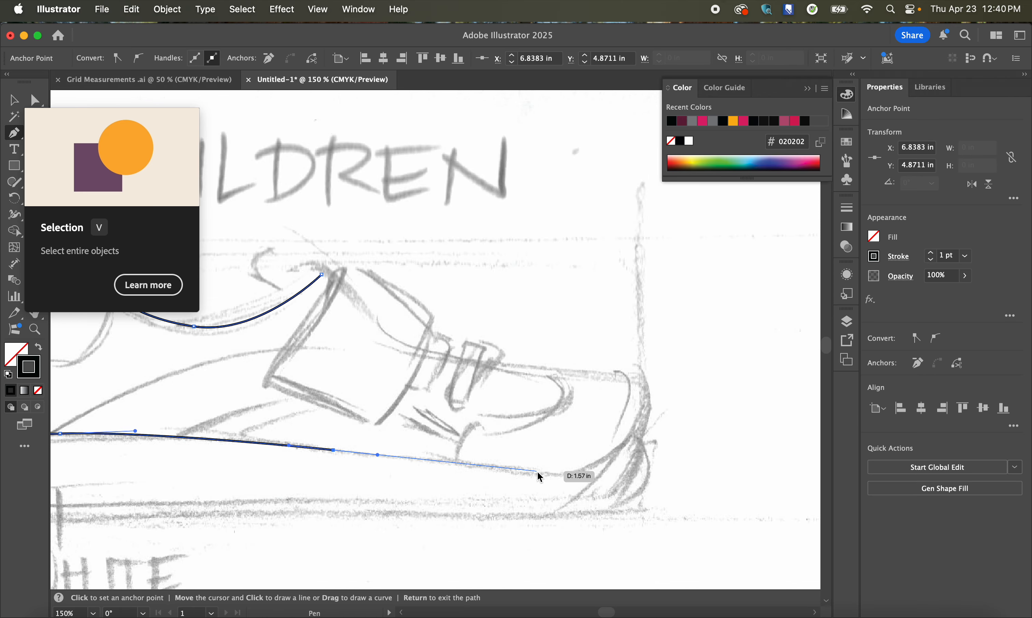
left_click_drag(550, 474, 566, 474)
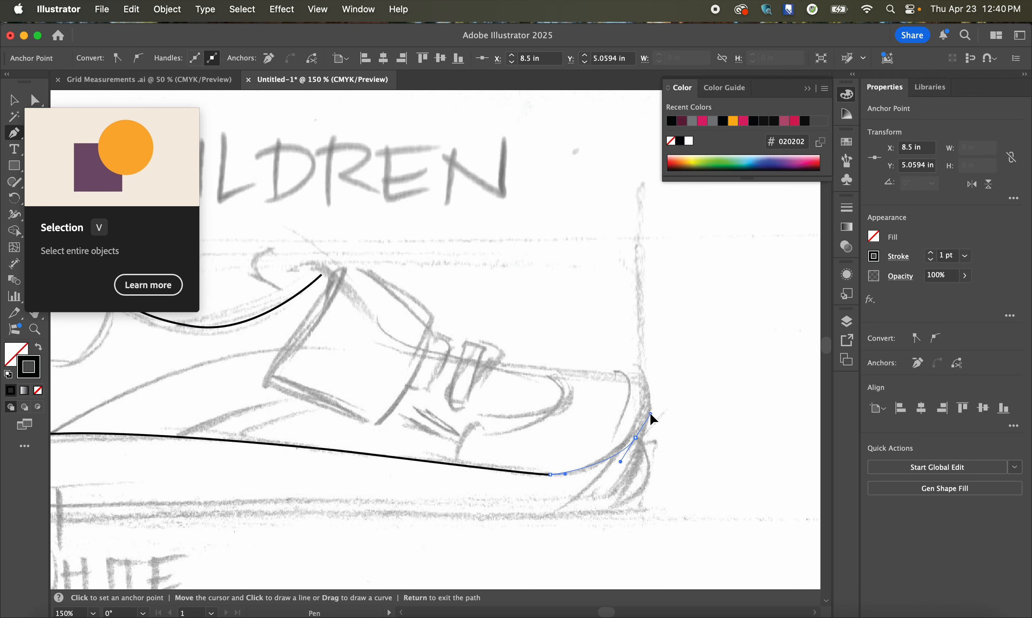
Step: Continue the path around the toe and back along the toe's top edge to the laces, leaving the outline open there
left_click_drag(650, 414, 650, 414)
left_click_drag(642, 376, 633, 370)
left_click_drag(550, 372, 517, 368)
left_click(481, 358)
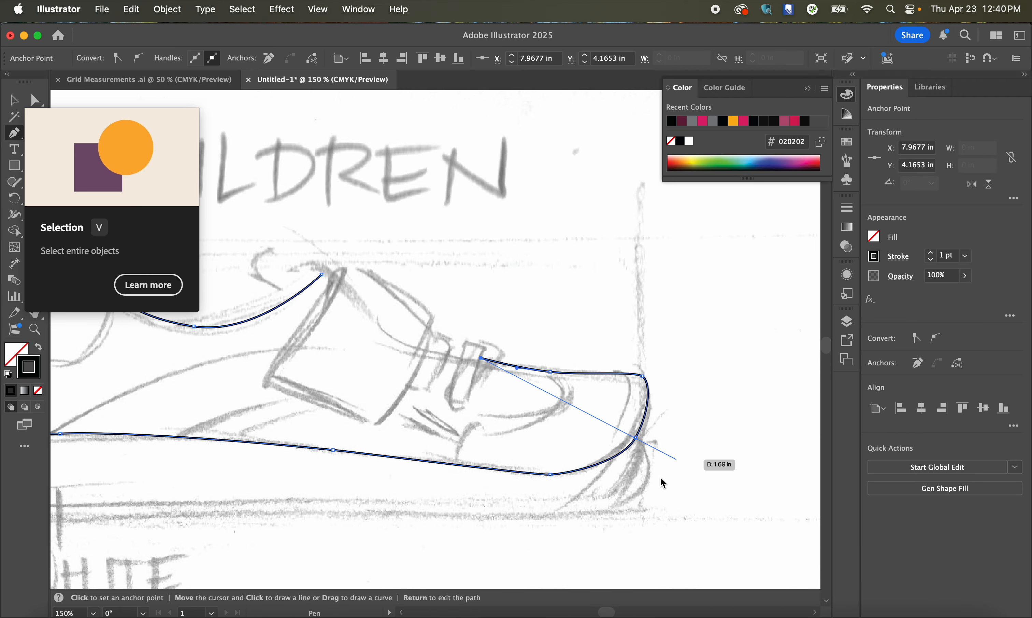
left_click(14, 101)
Step: Trace the wide strap with a new pen path from the collar's front end, down its rear edge, along its bottom and up its front edge
scroll(482, 367, "down", 1)
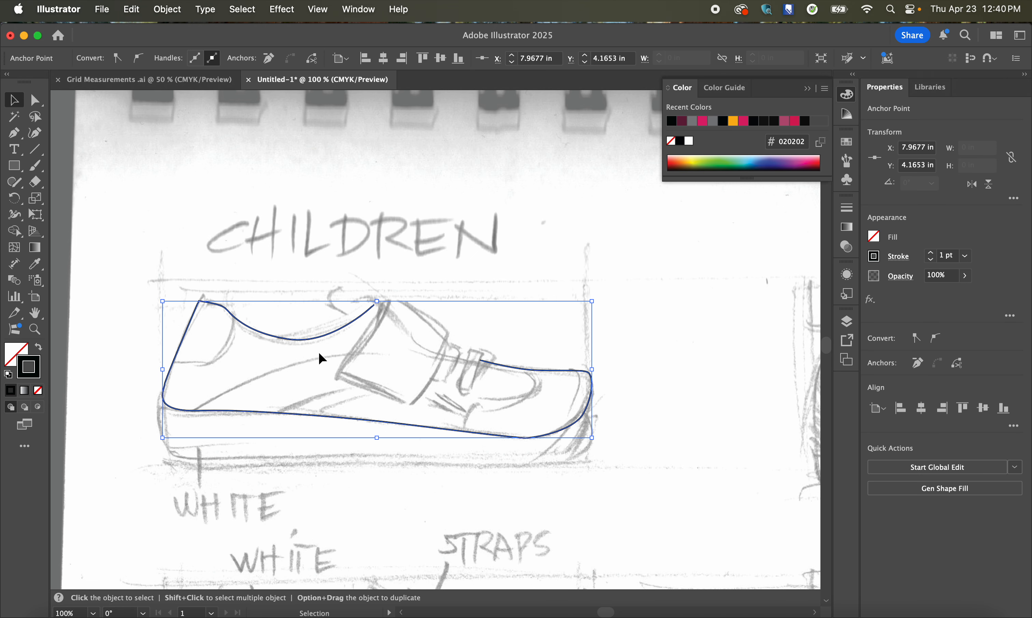
scroll(300, 351, "up", 1)
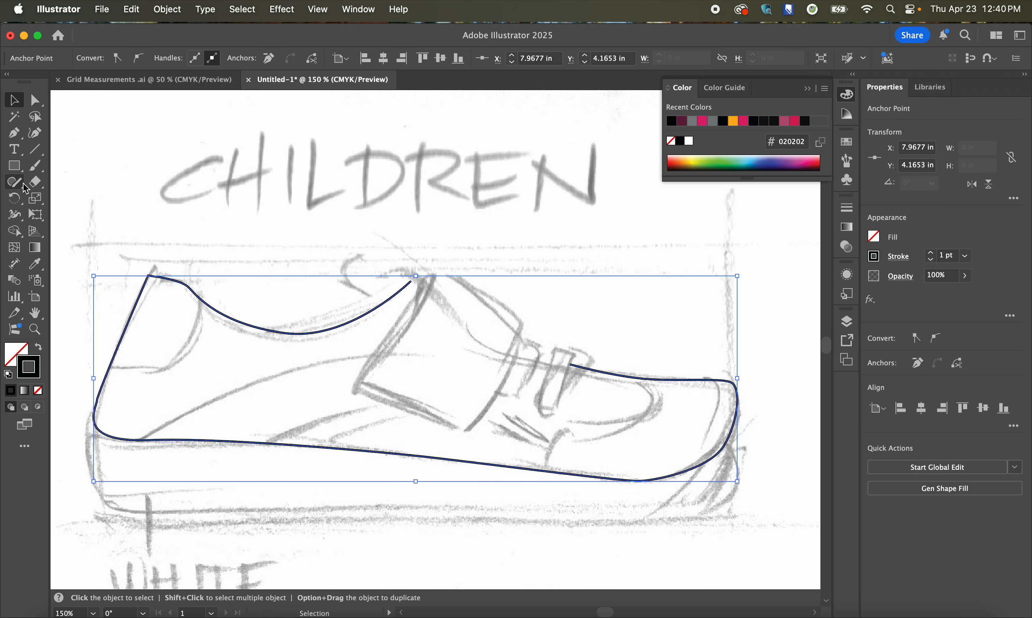
left_click(13, 134)
scroll(394, 311, "up", 1)
left_click(426, 275)
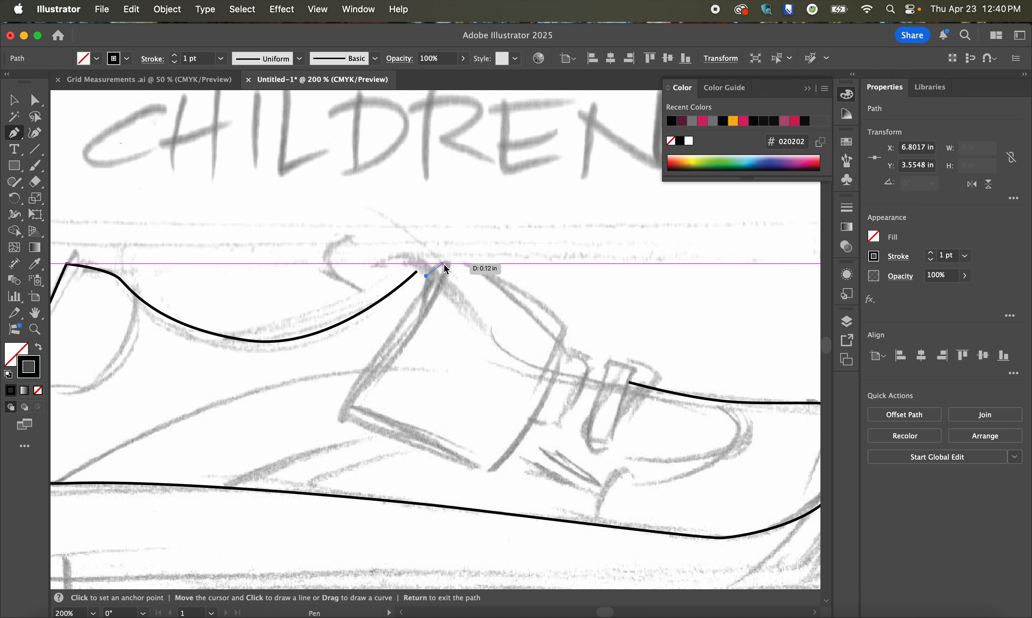
left_click_drag(447, 263, 448, 270)
left_click_drag(394, 354, 374, 377)
left_click(343, 407)
left_click(487, 473)
left_click_drag(556, 365, 569, 320)
left_click(563, 318)
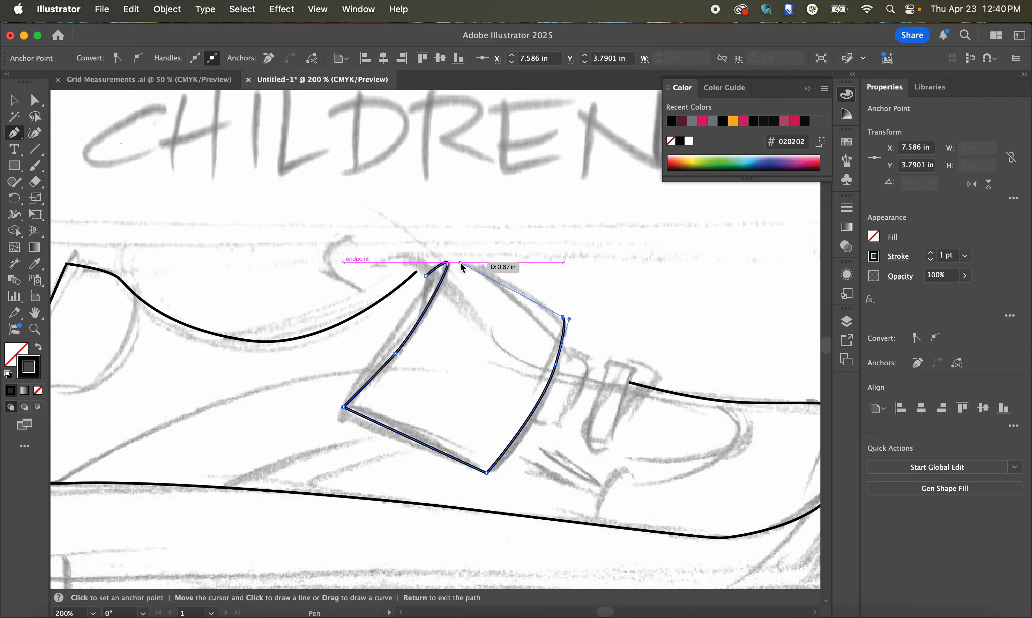
Step: Curve the strap path over the fold at the collar and close it at its starting point with a short straight end
left_click_drag(459, 257, 415, 296)
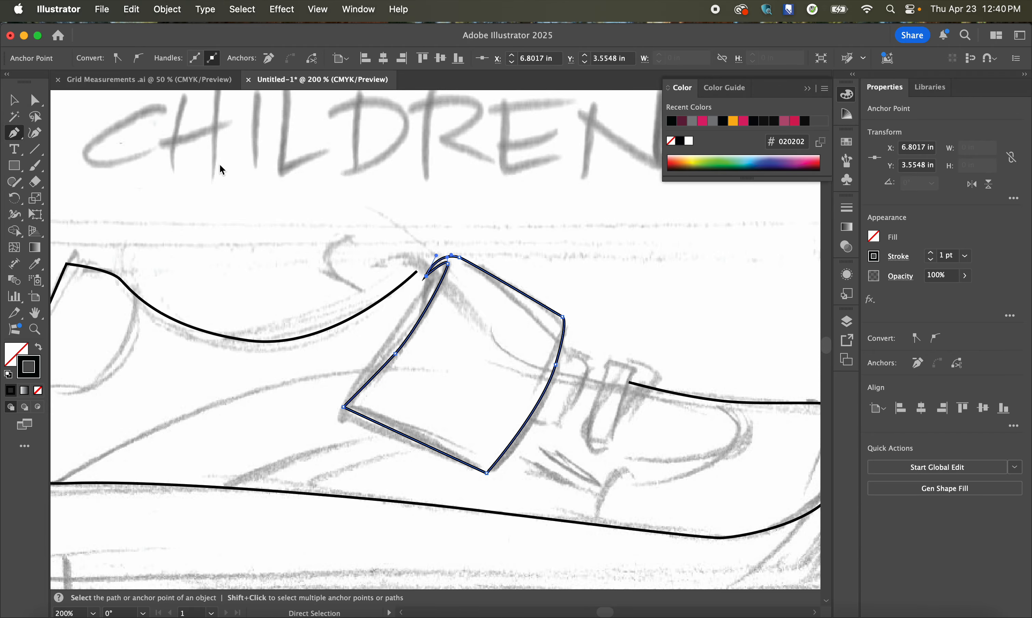
key("super+z")
scroll(431, 281, "up", 3)
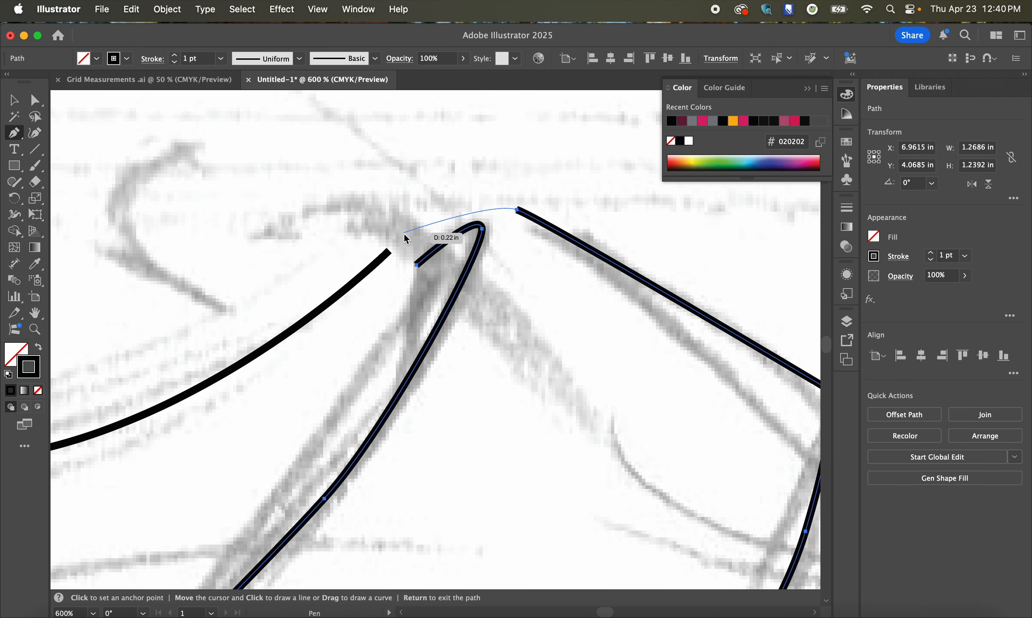
left_click_drag(401, 246, 365, 278)
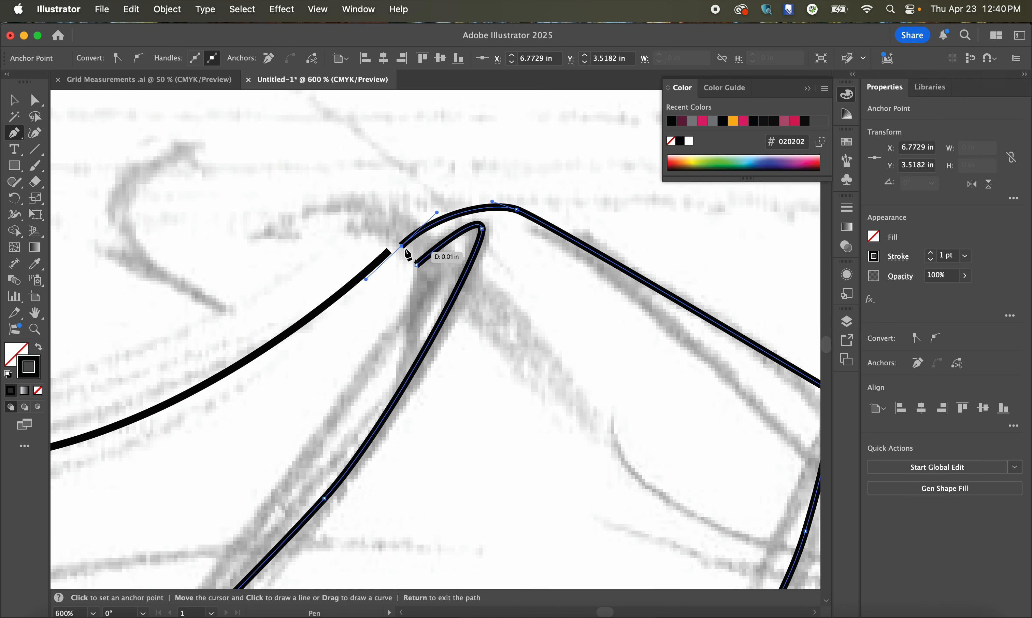
left_click(416, 264)
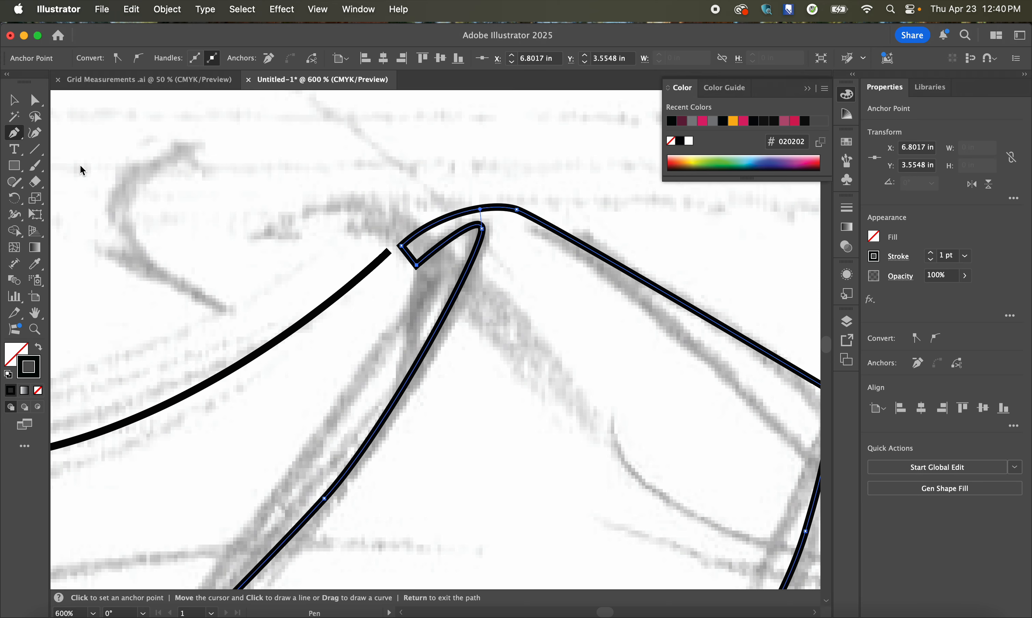
Step: Move the collar line's front end point onto the strap's short end edge, at about X 6.78 in, Y 3.54 in
left_click(251, 200)
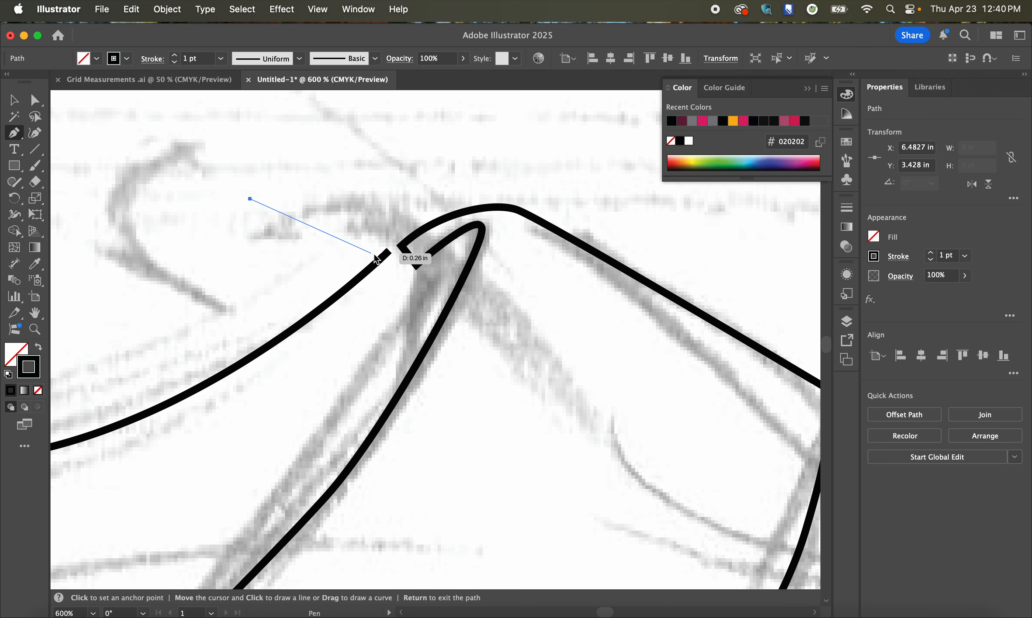
key("super+z")
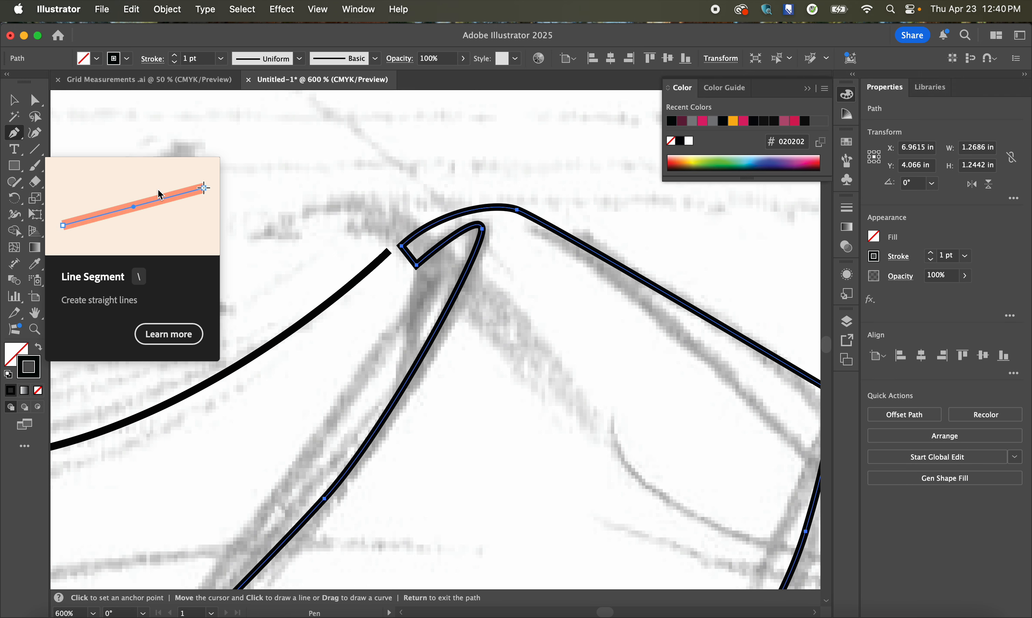
left_click(41, 103)
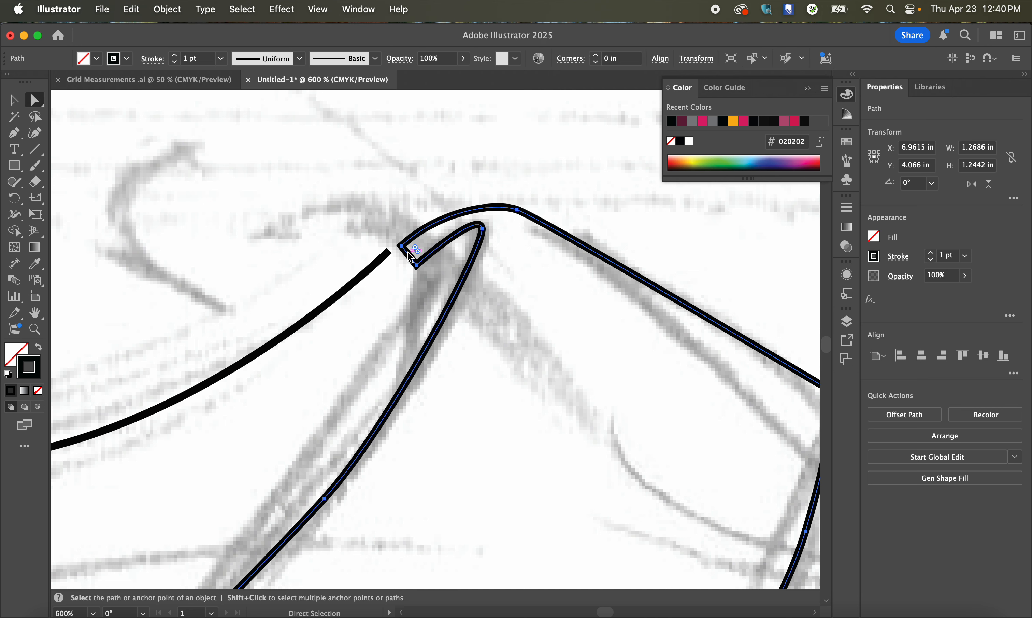
left_click(390, 252)
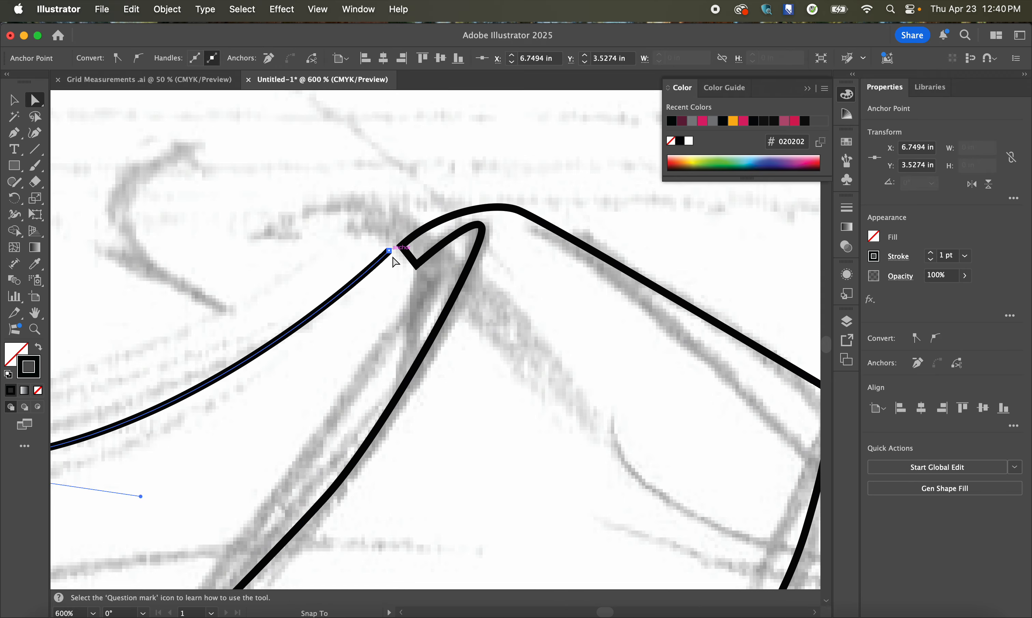
left_click_drag(392, 258, 406, 257)
scroll(406, 280, "down", 2)
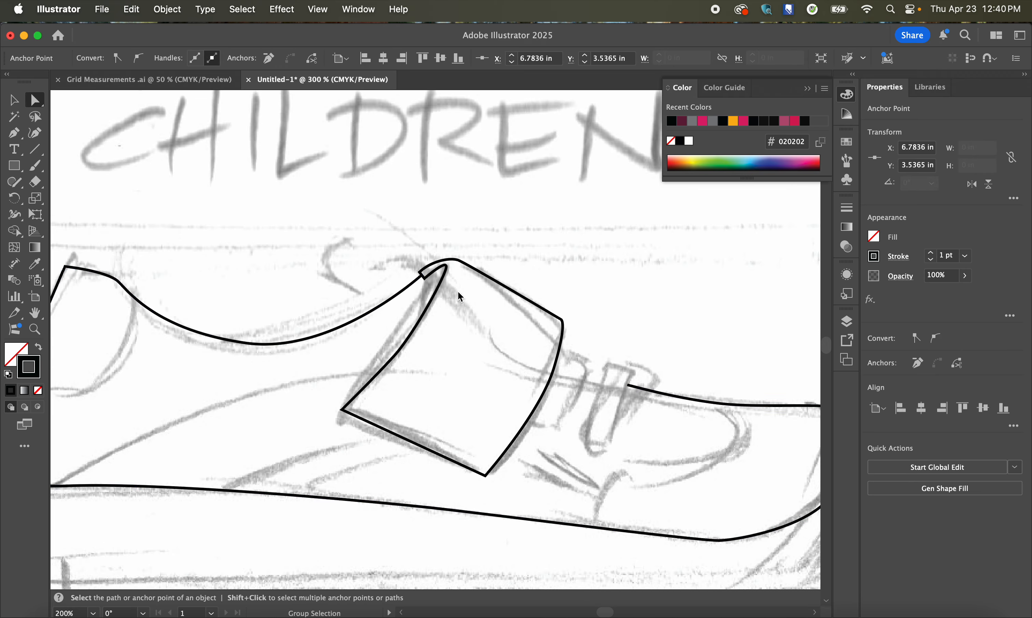
Step: Draw a short straight line with the Pen tool across the inside of the strap's top fold to its rear edge
scroll(415, 302, "up", 2)
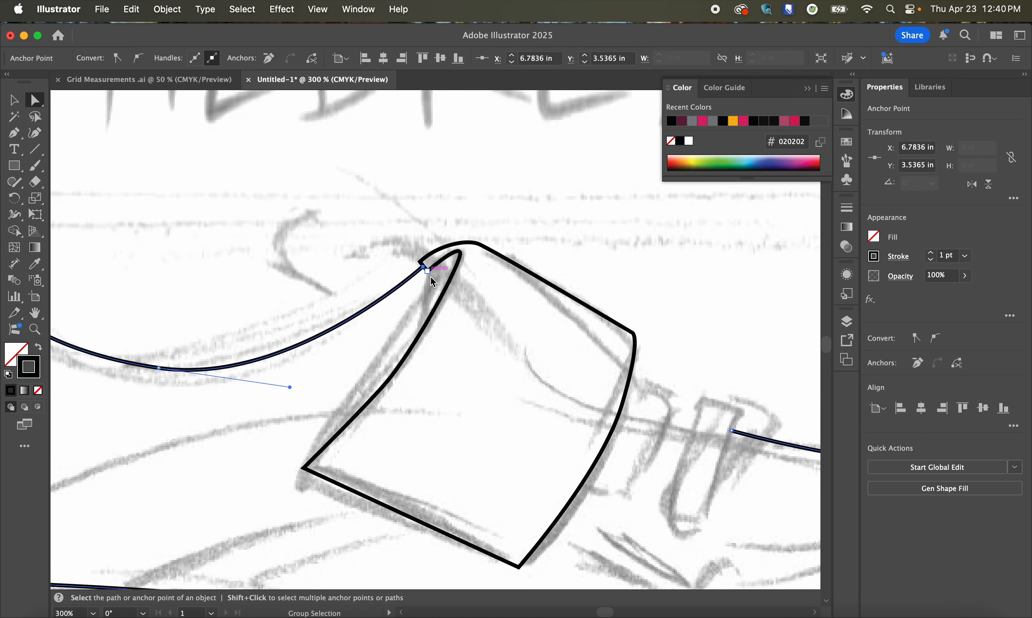
left_click(14, 133)
left_click(435, 264)
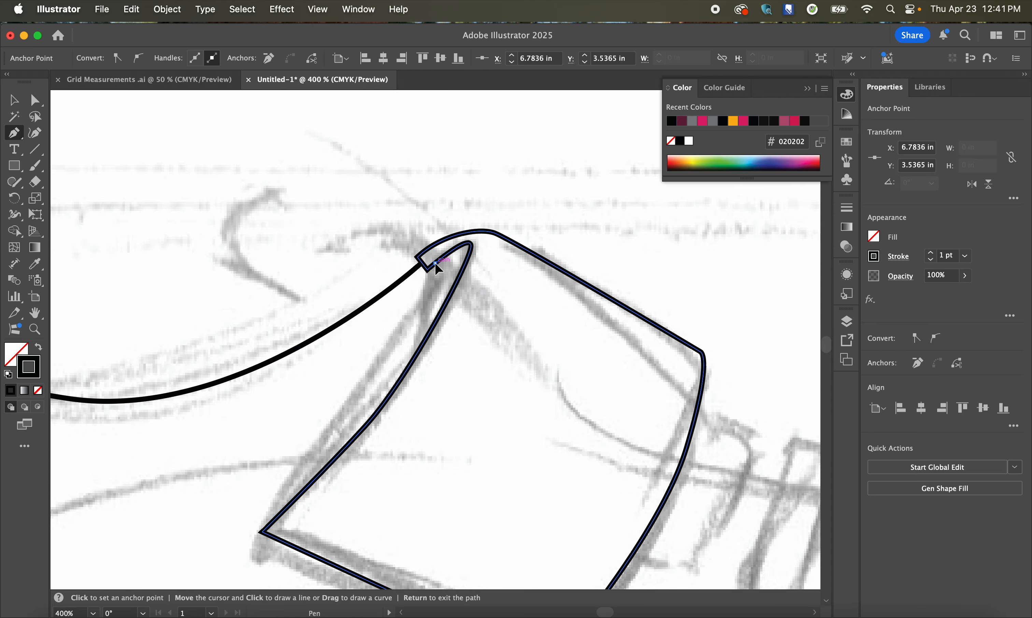
left_click(459, 277)
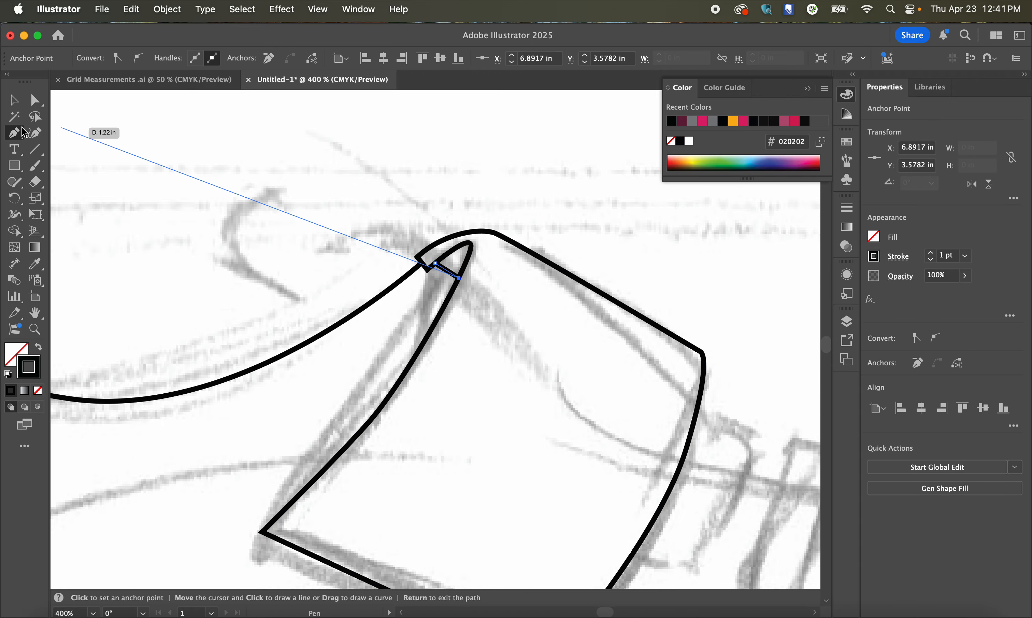
left_click(14, 100)
left_click(113, 186)
scroll(176, 218, "down", 1)
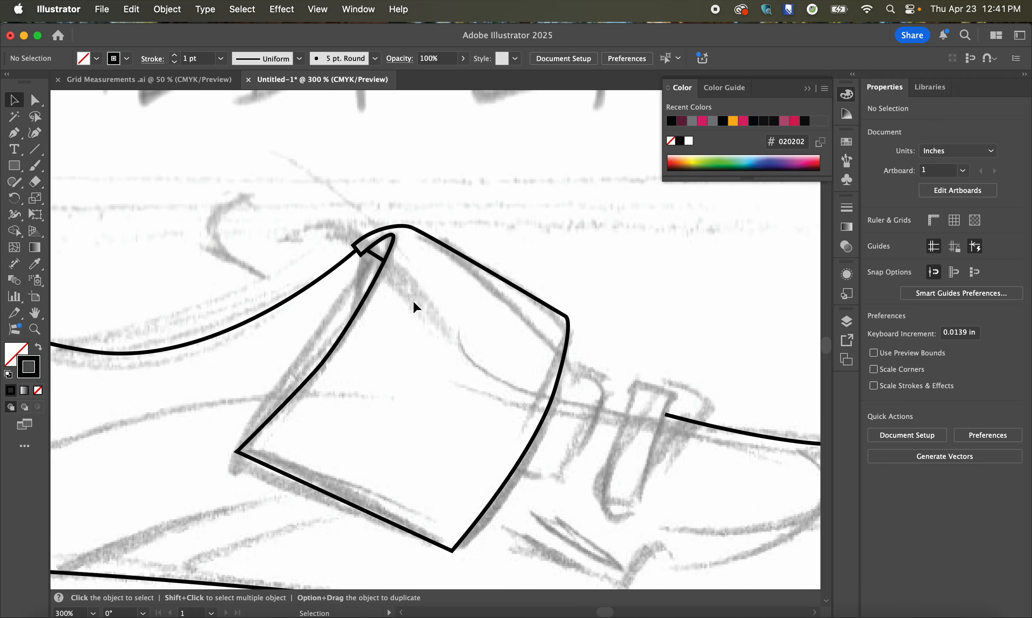
left_click_drag(414, 309, 295, 204)
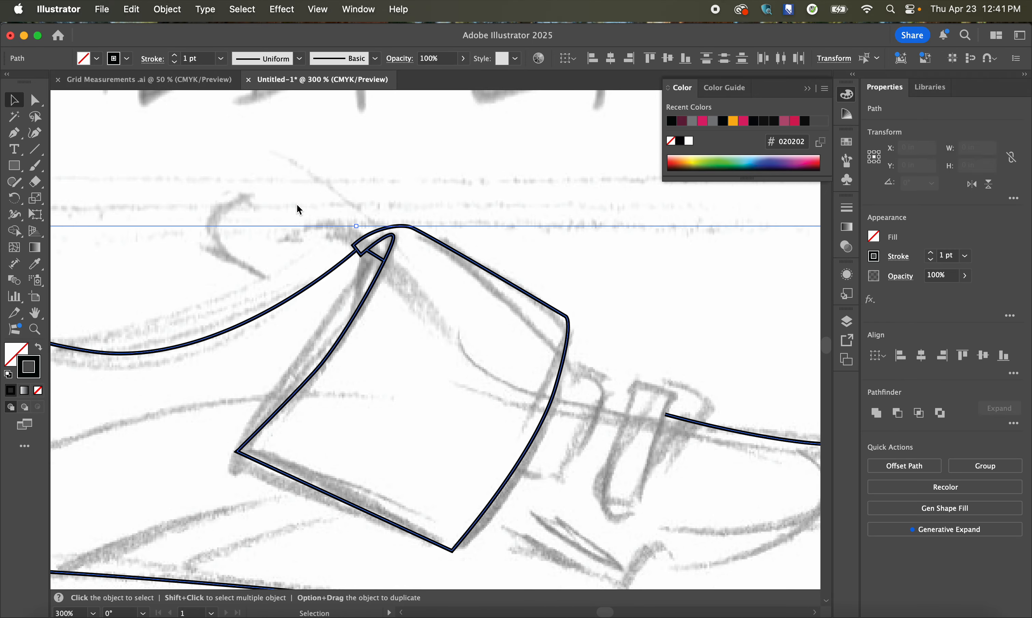
left_click(389, 215)
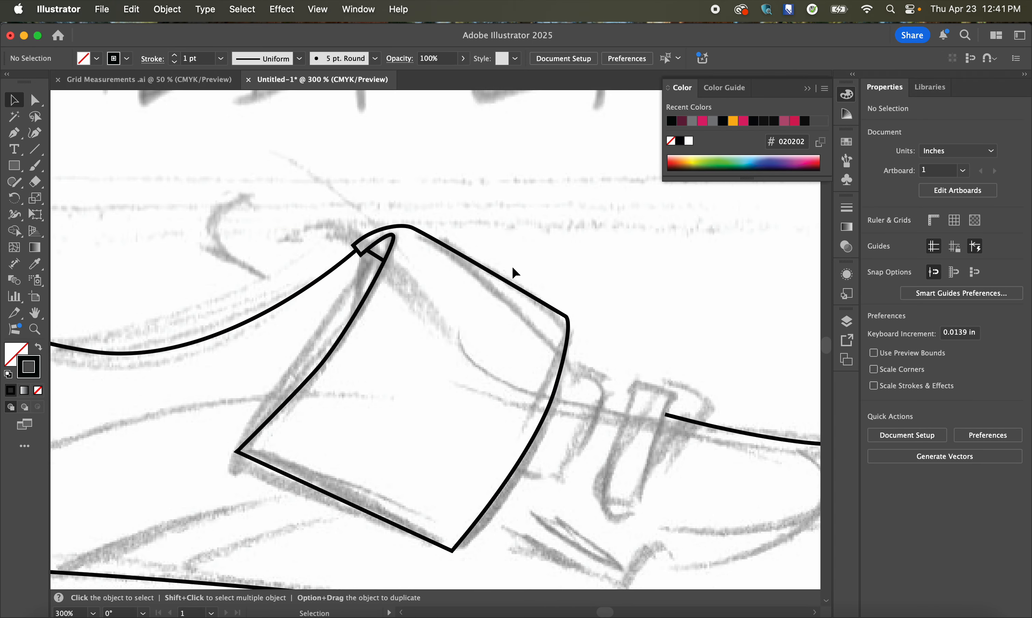
scroll(450, 308, "down", 1)
scroll(383, 345, "up", 2)
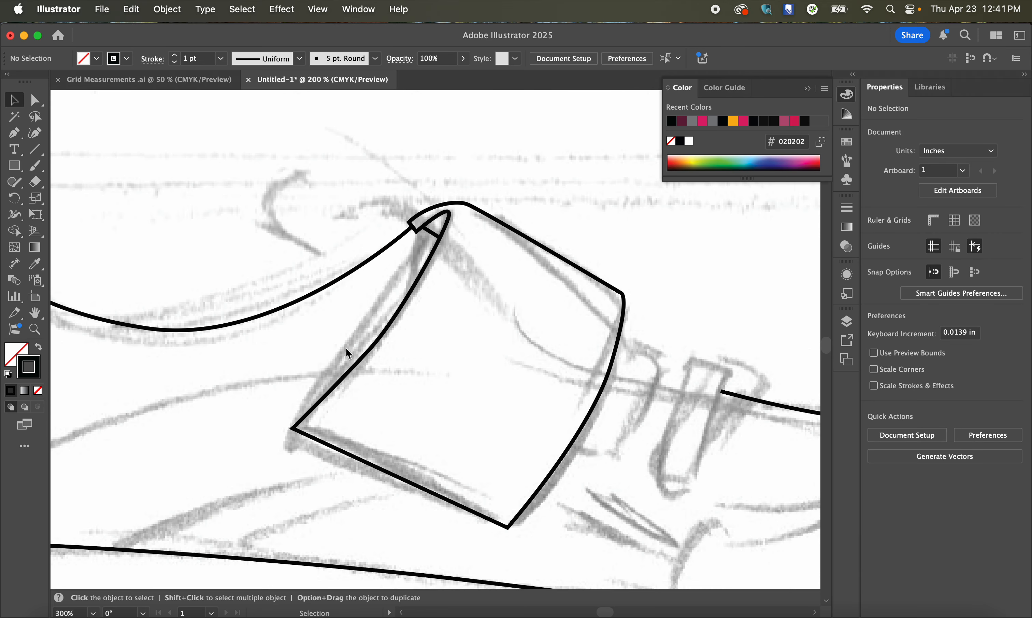
Step: Shorten the small line under the strap fold by moving its lower end point inward to about X 6.86 in, Y 3.56 in
left_click(462, 213)
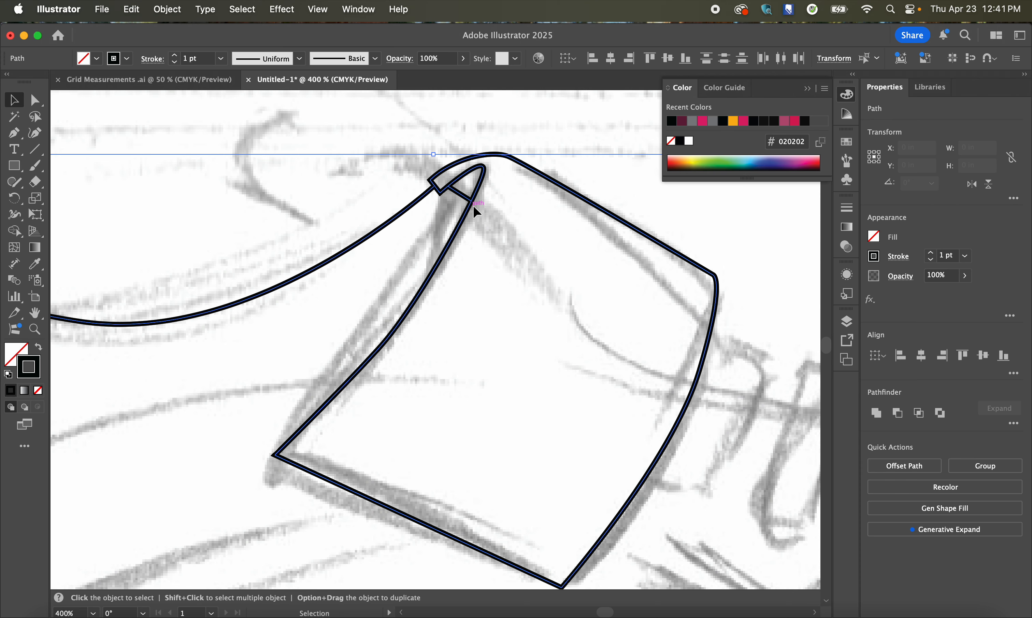
scroll(487, 194, "up", 1)
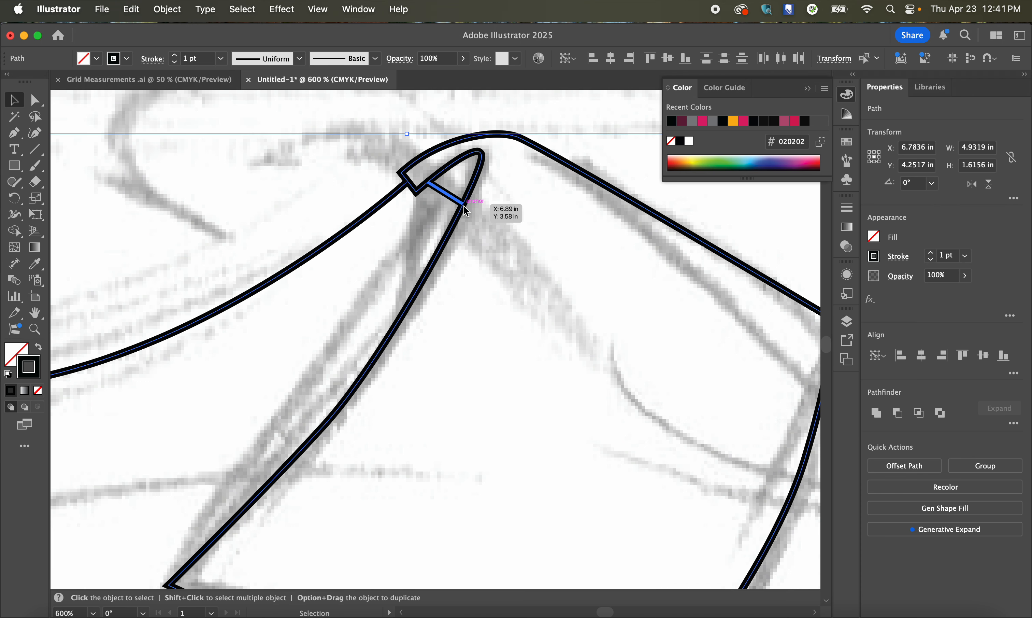
key("a")
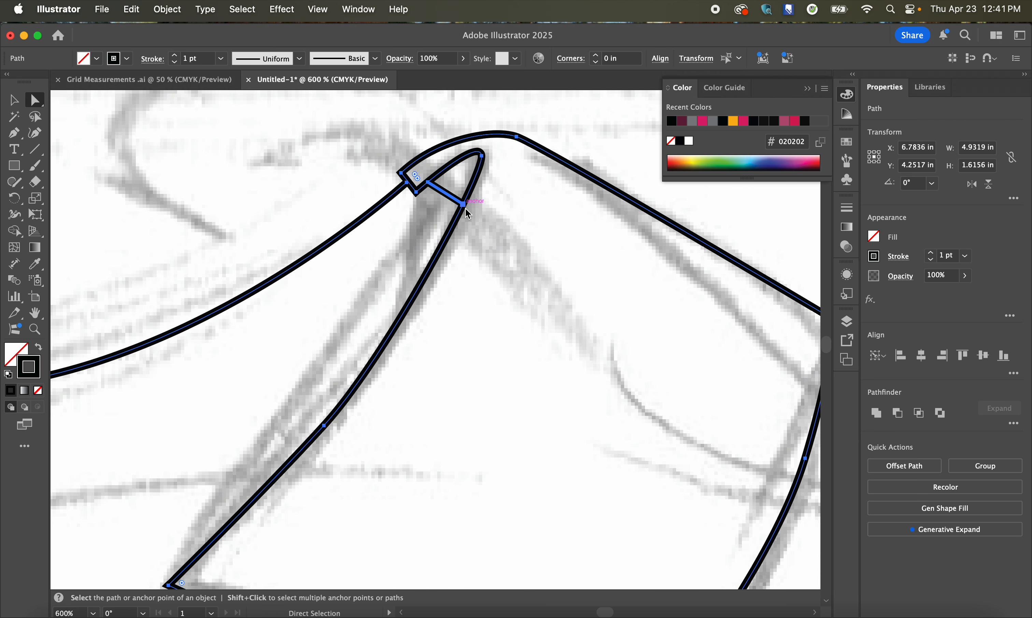
left_click(463, 207)
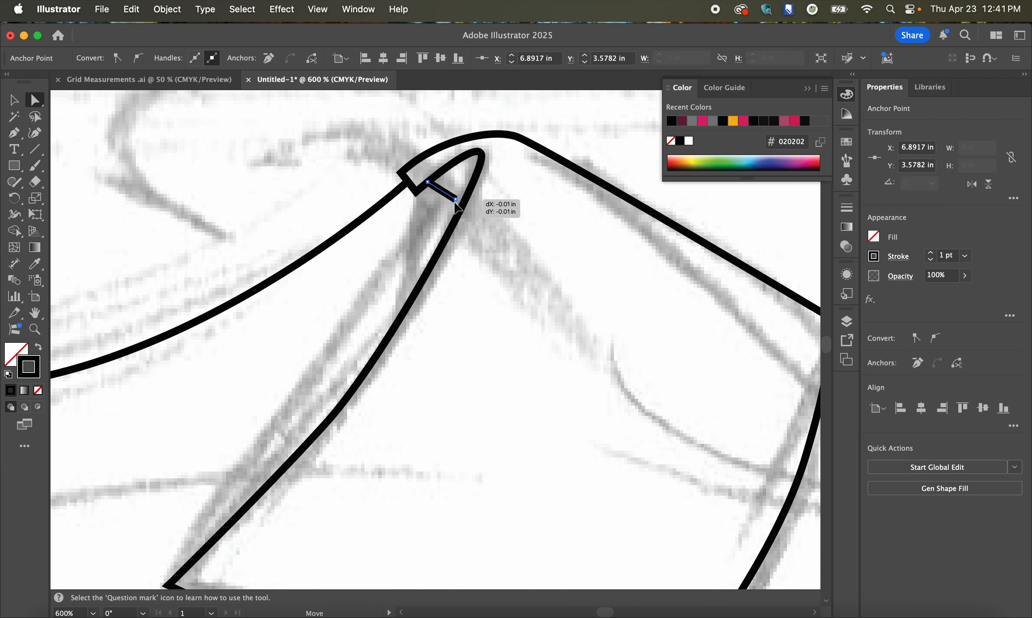
Step: Draw a curved Pen tool line from the fold down alongside the strap's rear edge to just outside its lower rear corner
key("p")
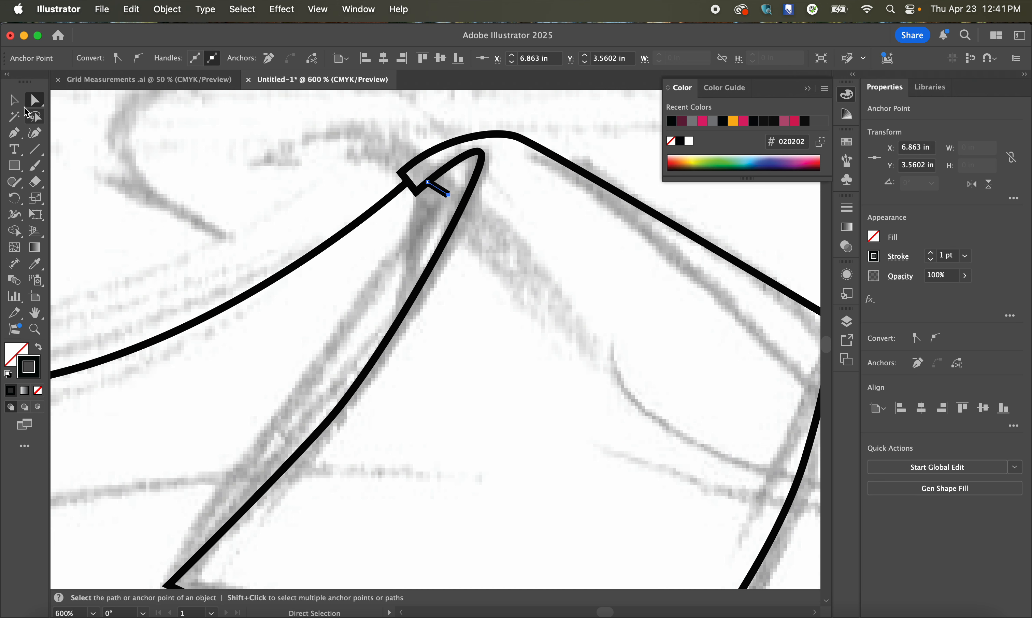
left_click(468, 156)
mouse_move(391, 294)
left_mouse_down()
mouse_move(350, 329)
mouse_move(354, 349)
left_mouse_up()
key("space")
left_click_drag(267, 469, 354, 341)
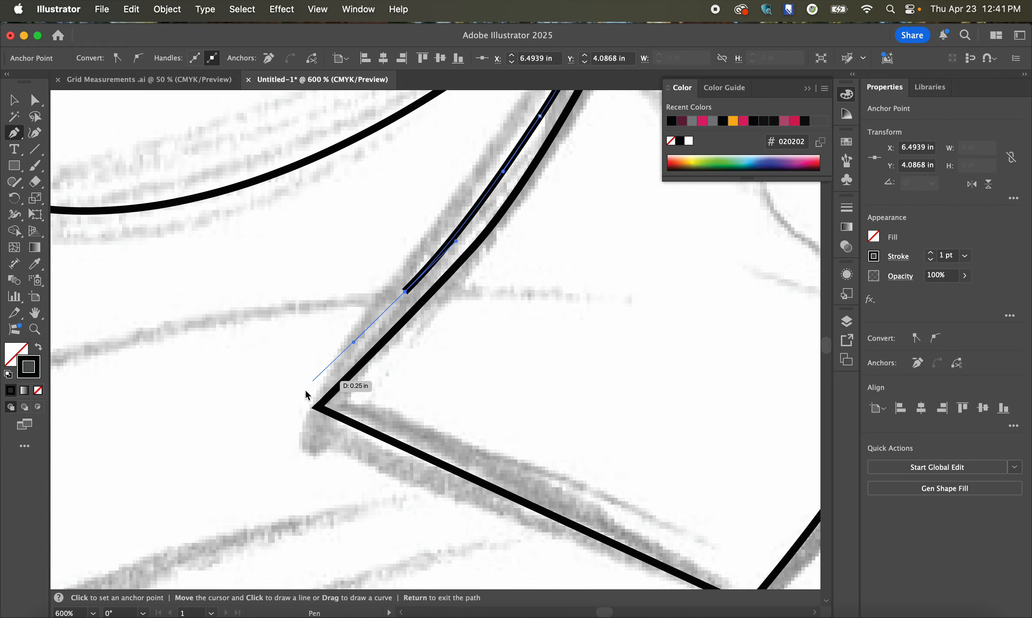
left_click(289, 407)
Step: Continue the path parallel to the strap's bottom edge and end it at the strap's lower front corner
key("space")
left_click_drag(407, 453, 212, 252)
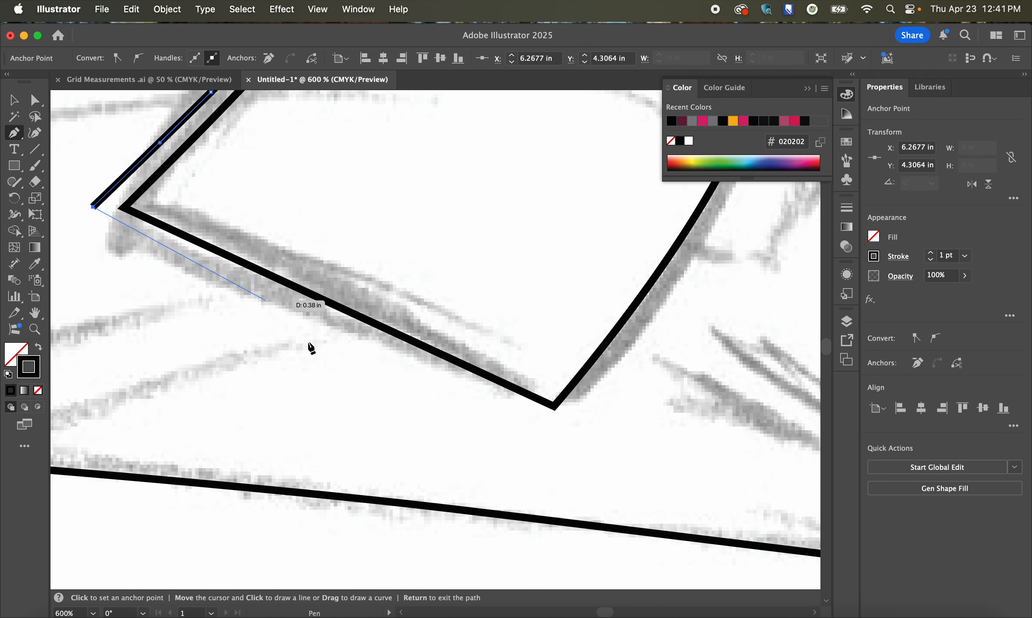
left_click(523, 406)
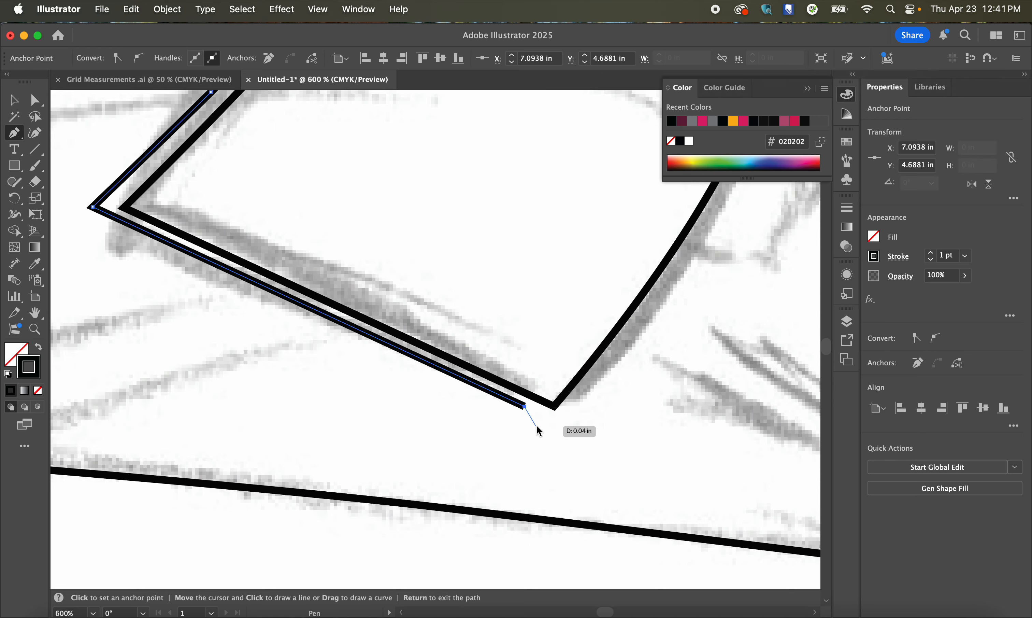
scroll(546, 419, "up", 3)
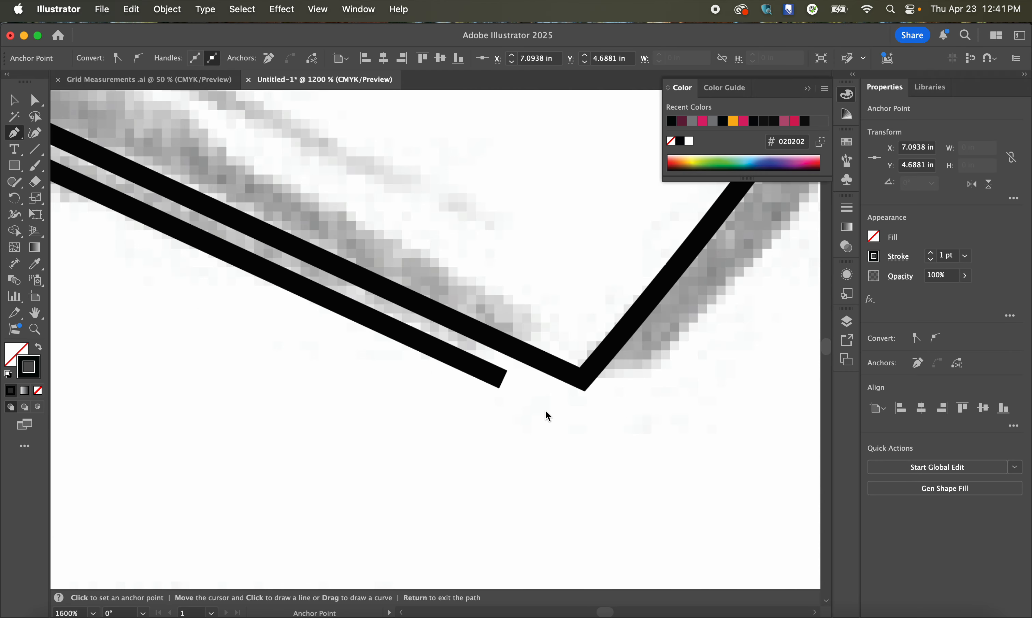
left_click(585, 389)
Step: Snap the offset line's end point onto the strap's lower front corner and deselect the path
left_click(35, 99)
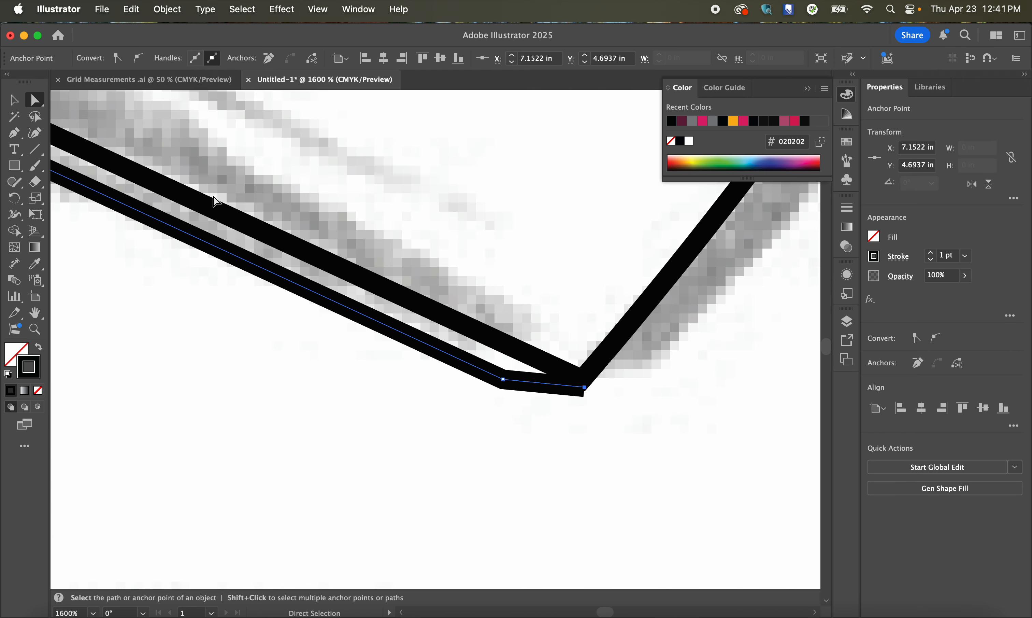
left_click_drag(586, 390, 586, 380)
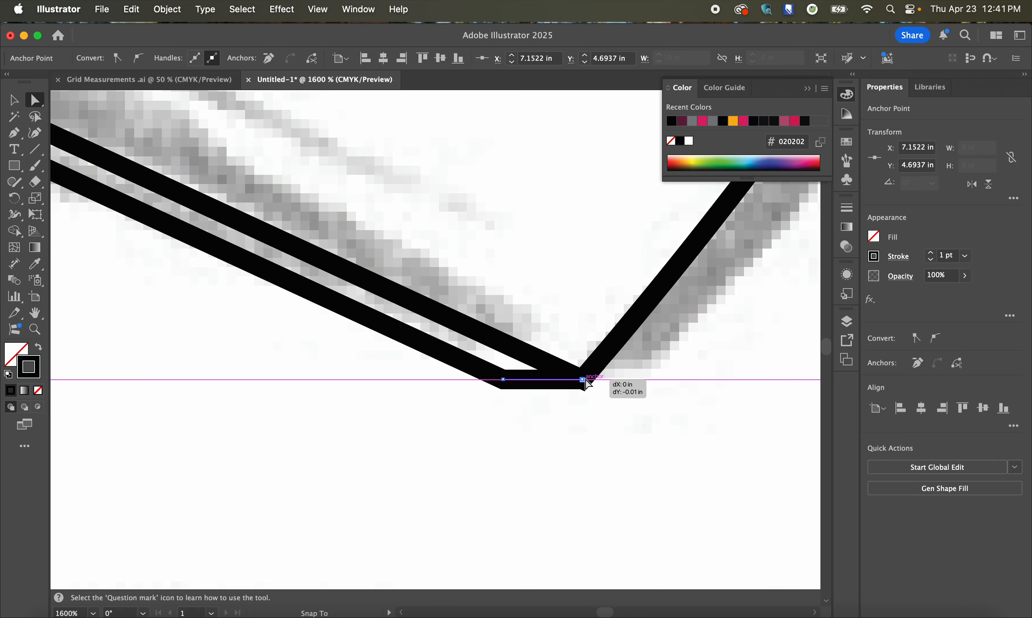
left_click(553, 423)
scroll(554, 423, "down", 8)
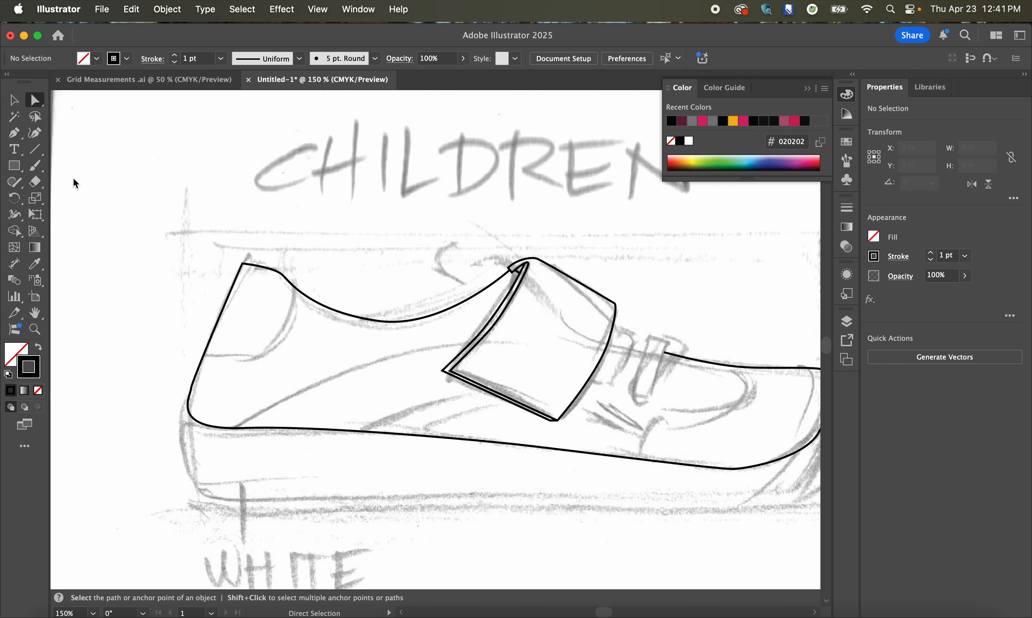
left_click(14, 99)
left_click_drag(144, 220, 743, 426)
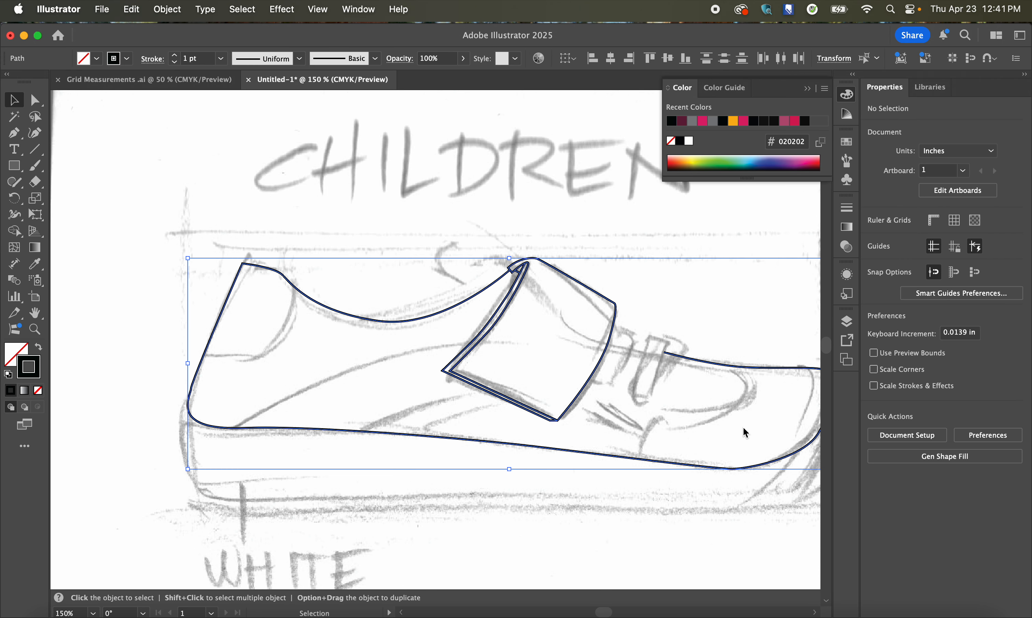
left_click(714, 409)
left_click_drag(657, 392, 483, 350)
left_click_drag(222, 305, 403, 345)
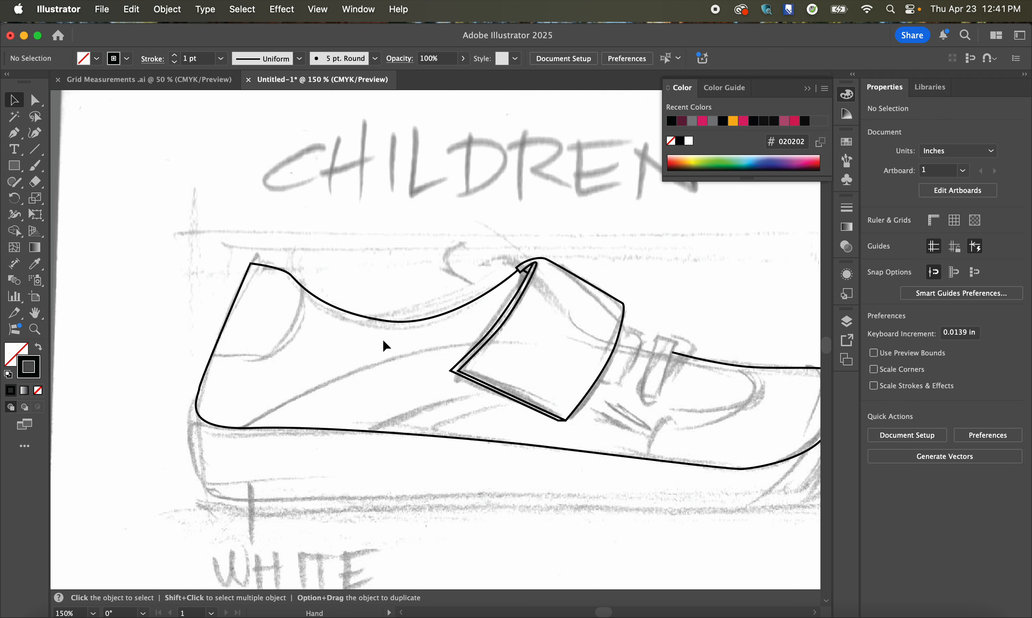
Step: Trace the heel panel's curved seam with the Pen tool from the collar down to the back edge of the shoe
scroll(320, 312, "up", 2)
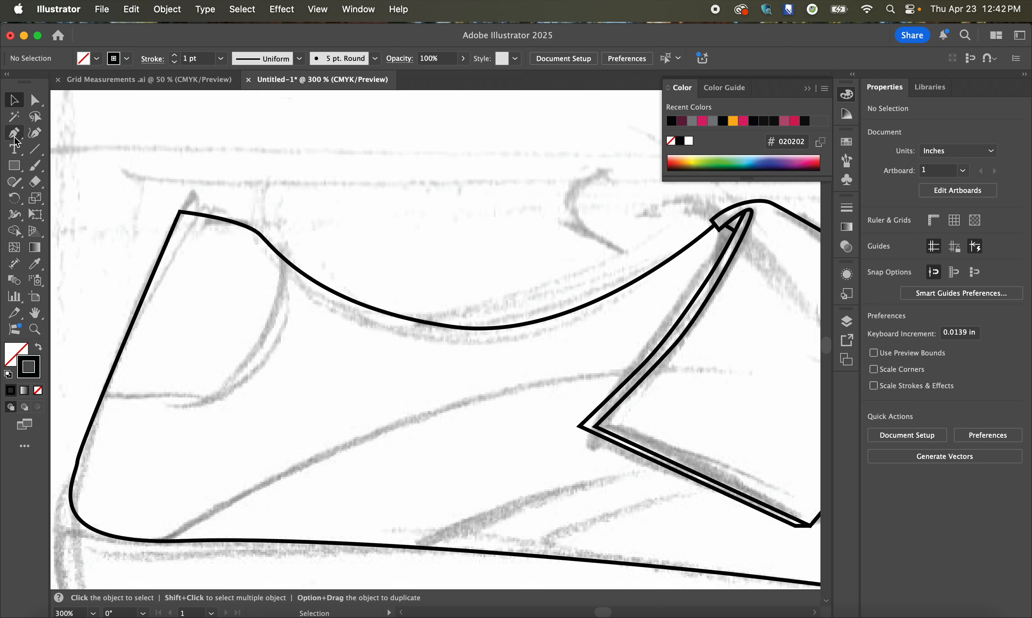
left_click(15, 136)
left_click(284, 260)
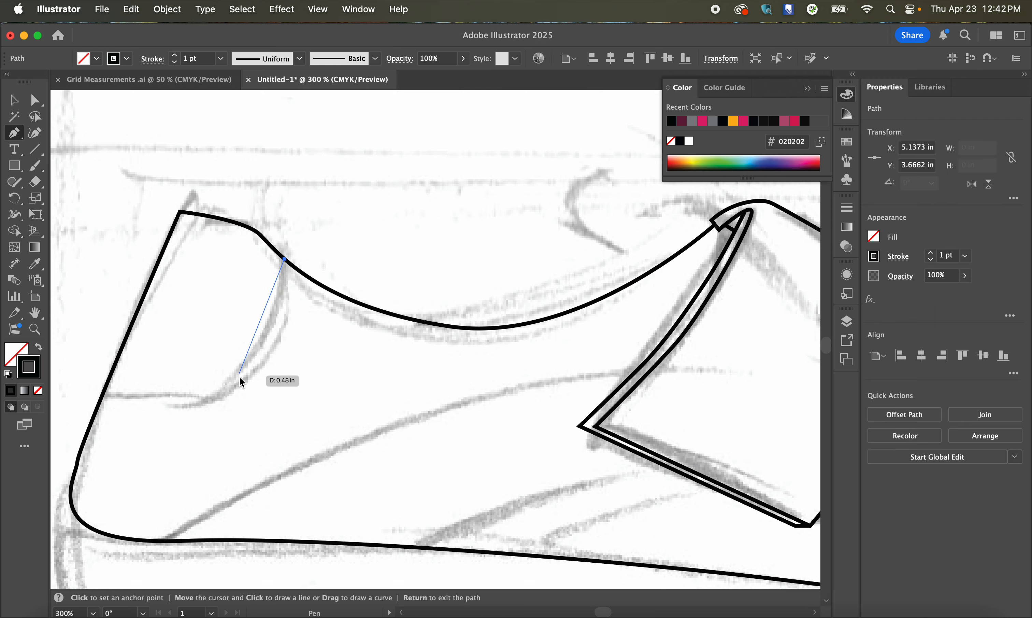
left_click_drag(196, 400, 191, 402)
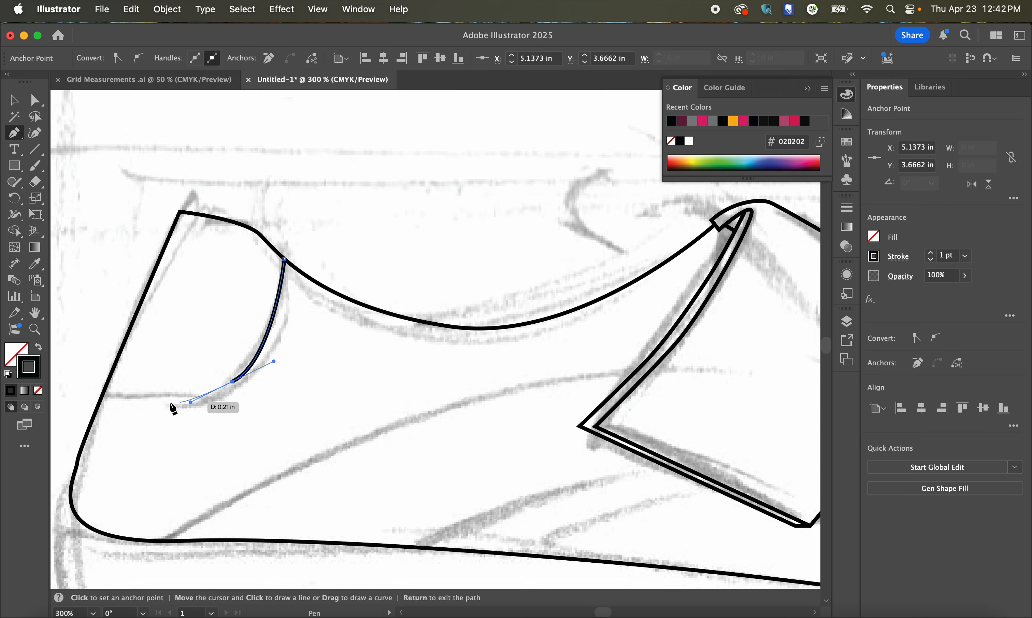
left_click(105, 393)
key("v")
left_click(102, 179)
left_click_drag(351, 208, 345, 261)
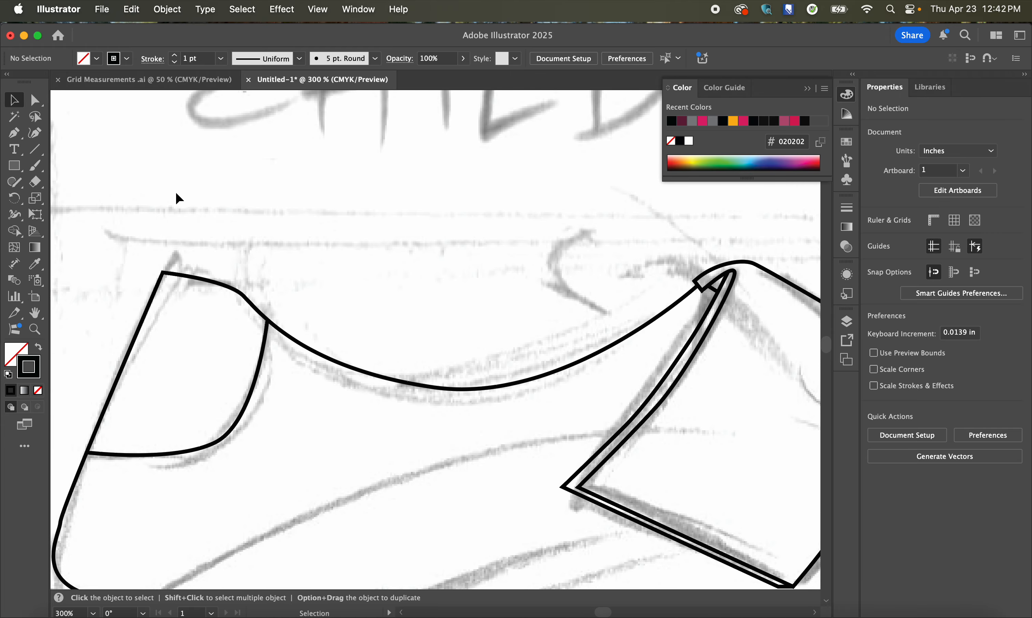
left_click(18, 133)
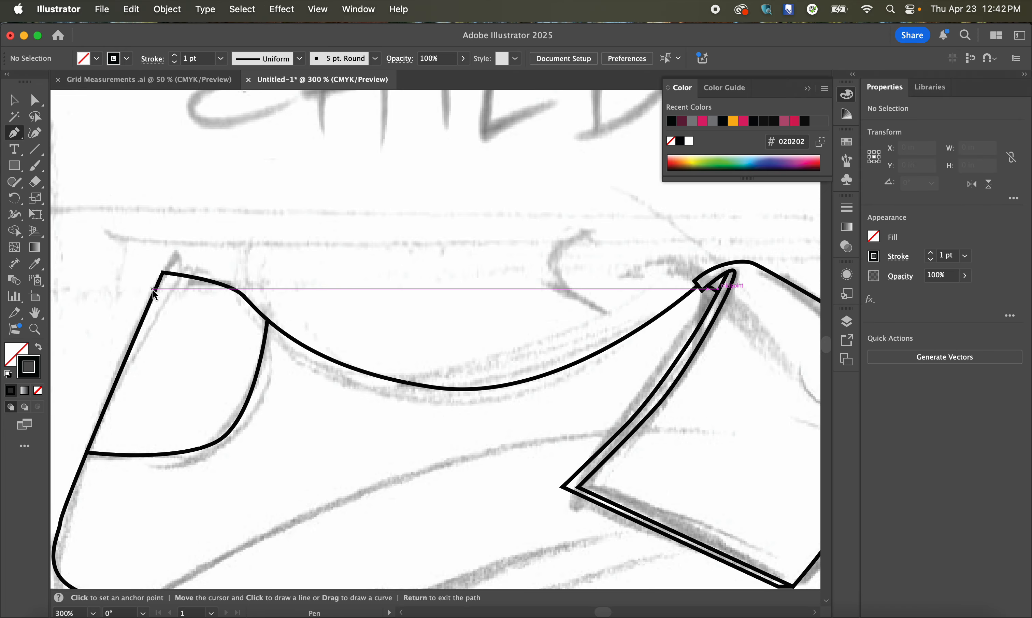
left_click_drag(157, 288, 189, 257)
left_click_drag(255, 282, 260, 288)
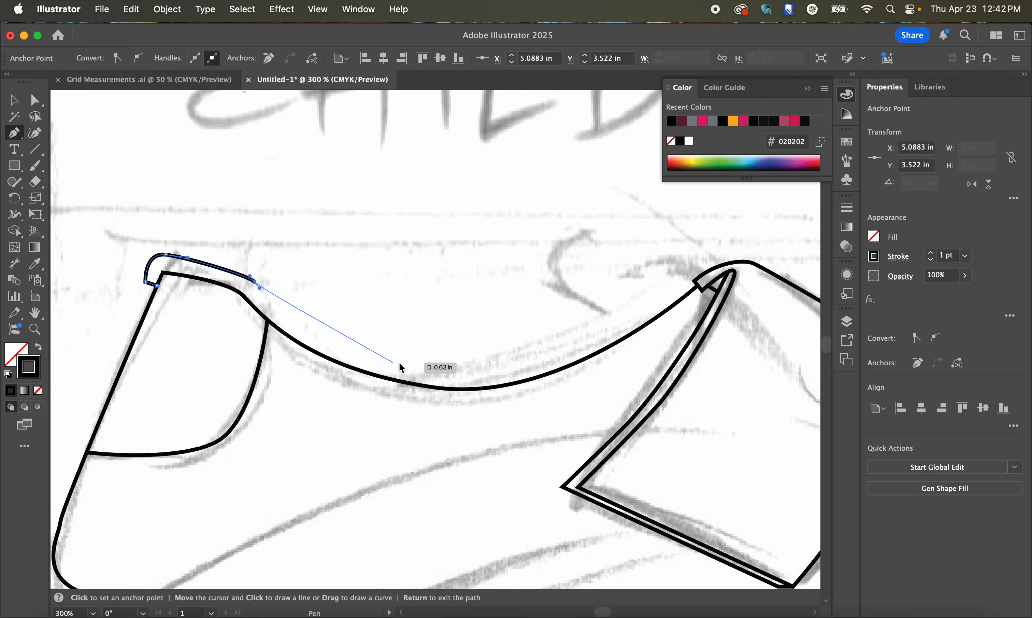
left_click_drag(389, 363, 470, 378)
left_click_drag(578, 346, 617, 326)
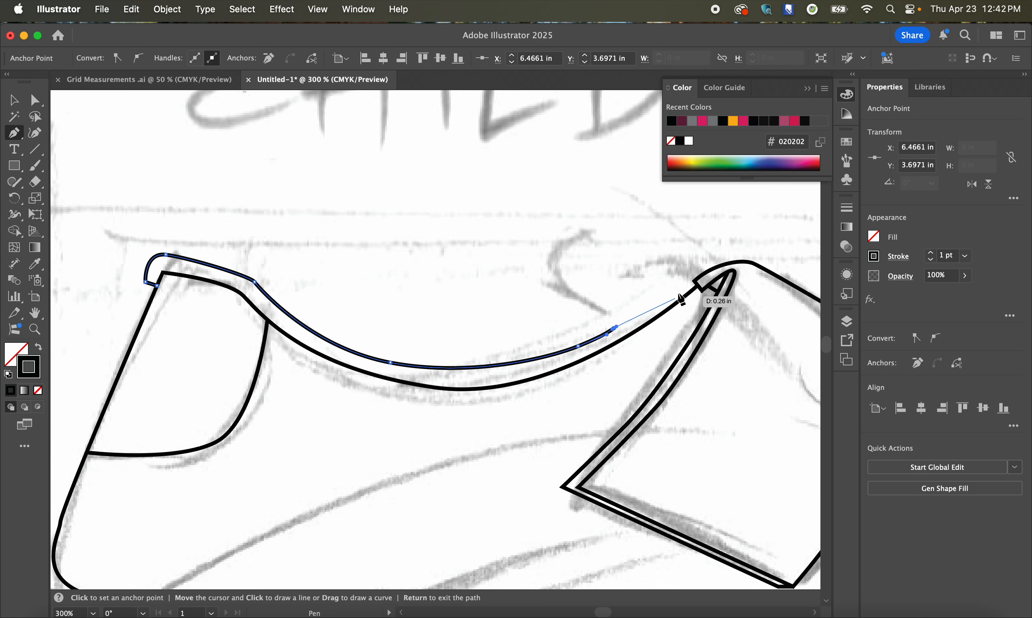
left_click_drag(703, 262, 716, 271)
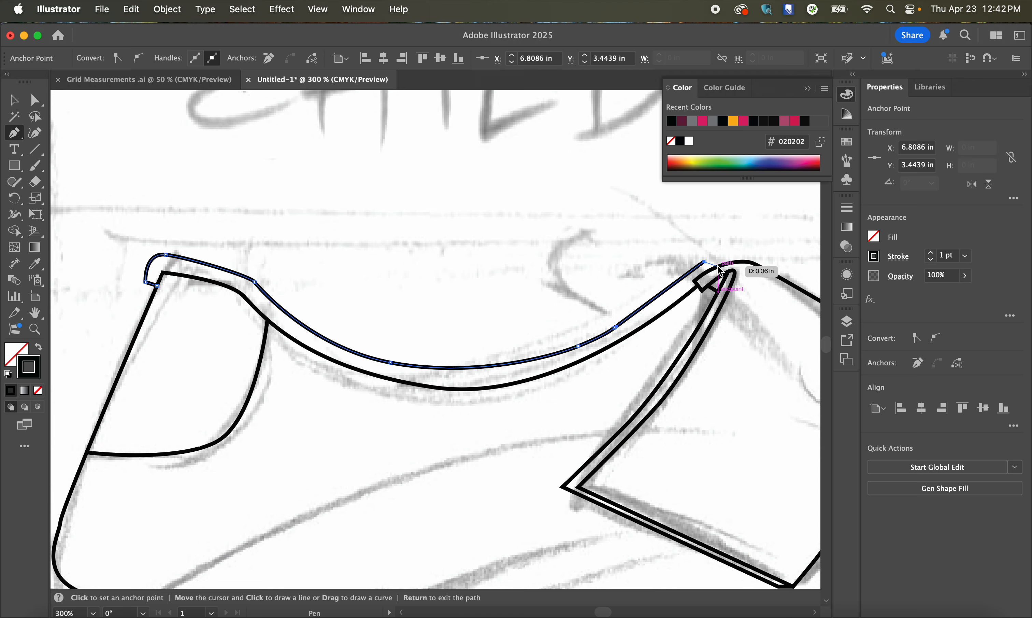
key("super+z")
key("super+z")
key("super+z")
key("super+z")
key("super+z")
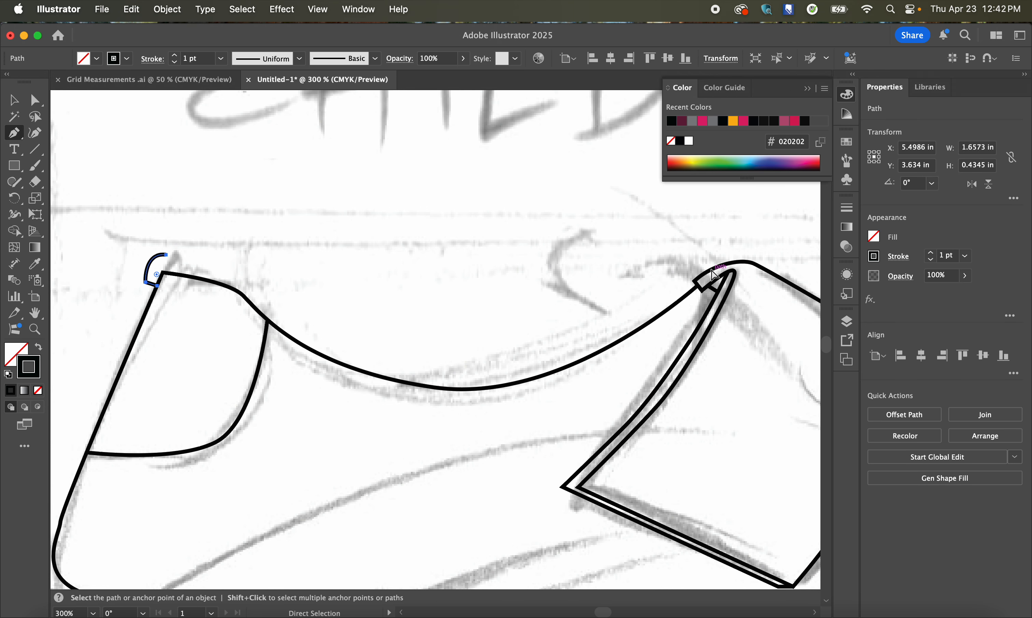
key("super+z")
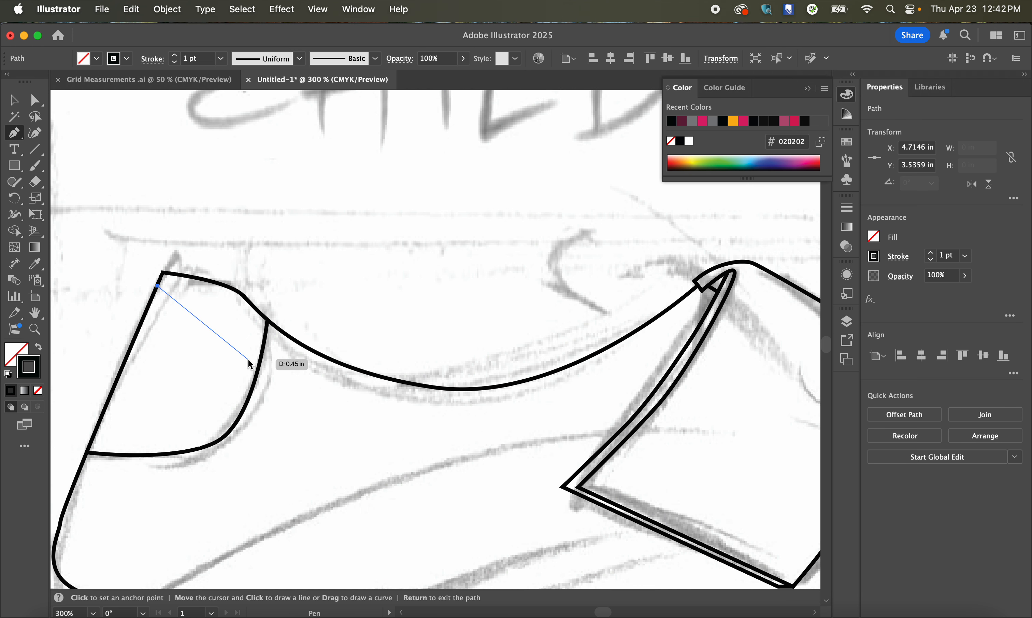
key("super+z")
Step: Draw a curved Pen tool line just below the collar edge, from the heel panel seam to the strap, and deselect it
left_click(264, 342)
left_click_drag(481, 411, 587, 403)
left_click(647, 346)
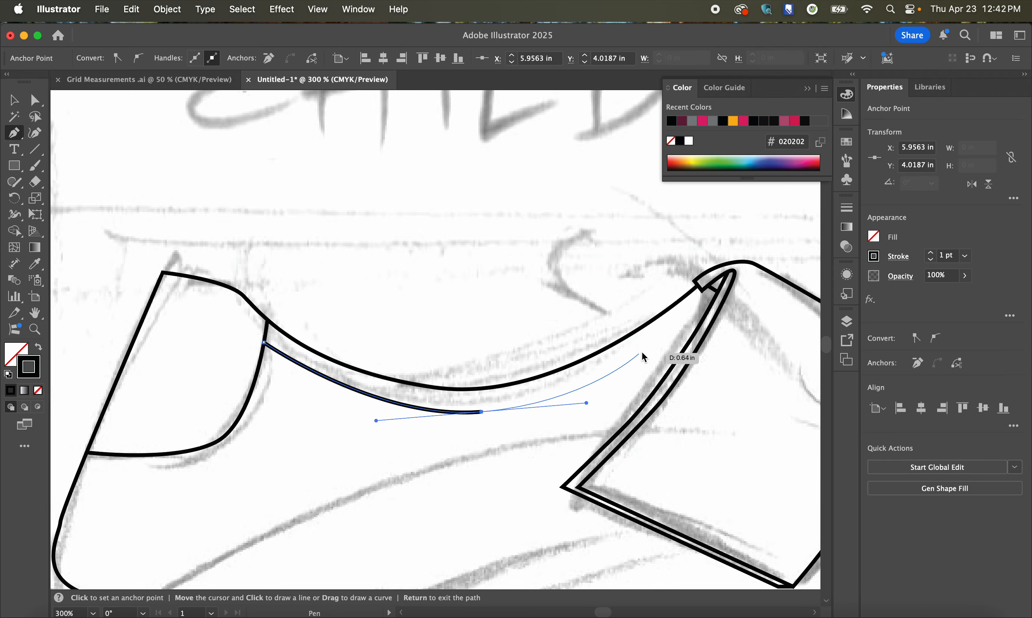
left_click_drag(713, 289, 708, 323)
left_click(14, 100)
left_click(250, 180)
scroll(311, 277, "down", 3)
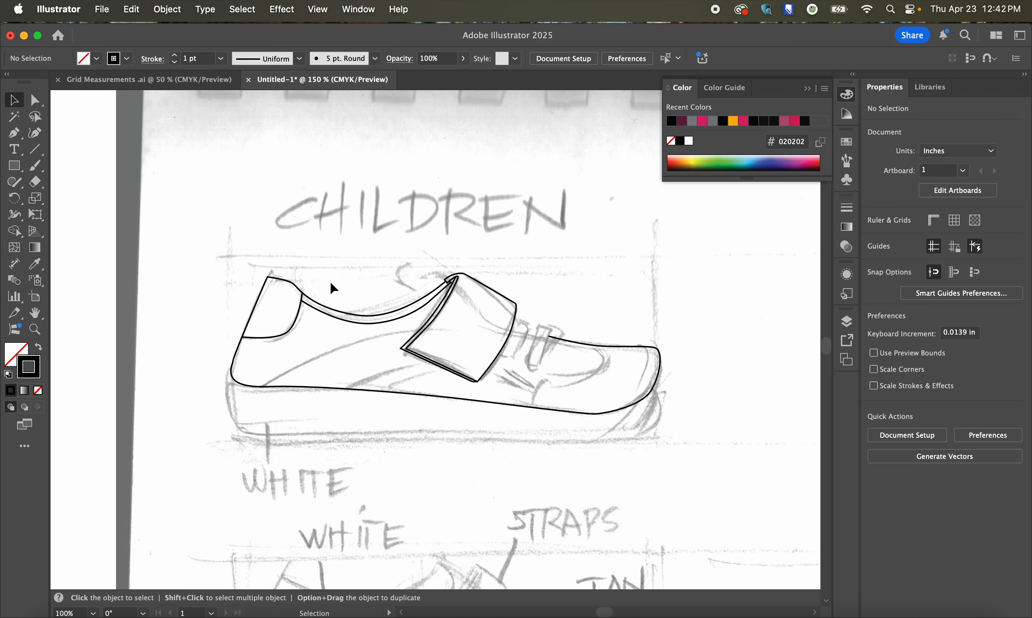
Step: Start the sole outline with the Pen tool from the heel down the rear edge and onto the sketched bottom line
scroll(222, 428, "up", 1)
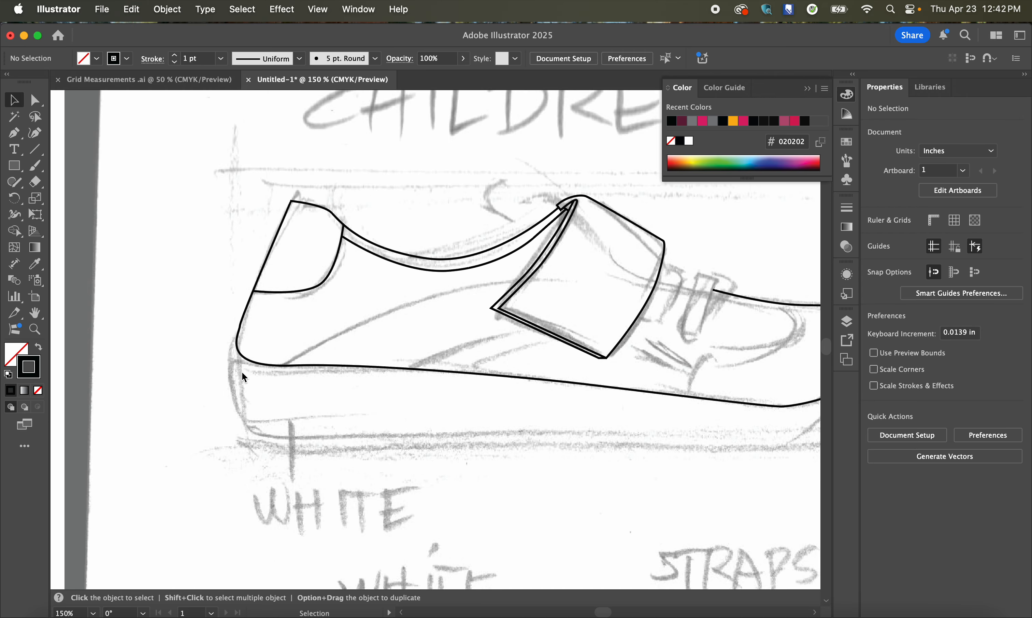
key("p")
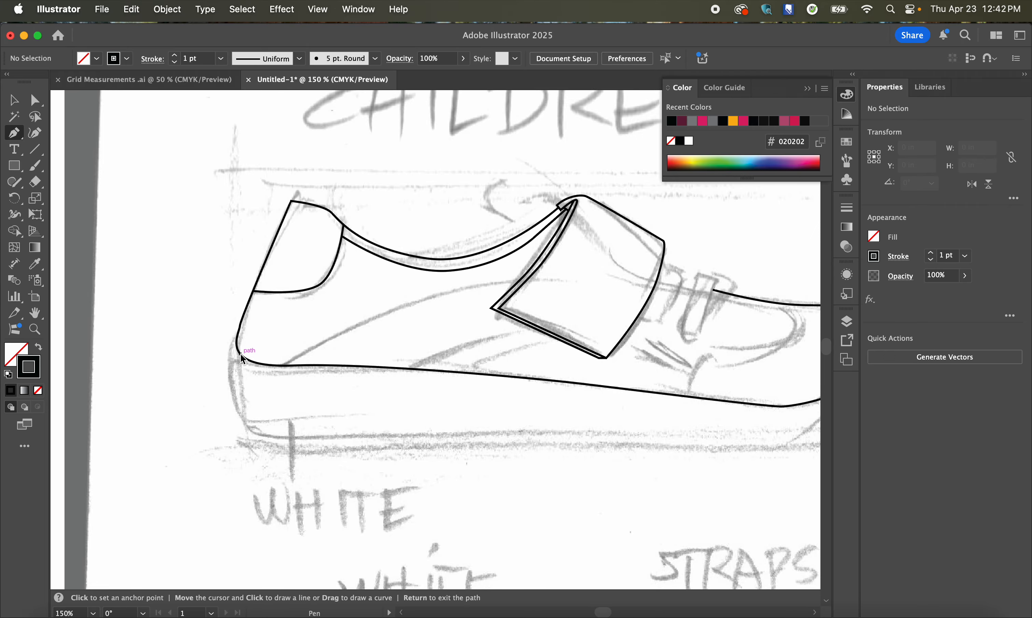
left_click(240, 355)
left_click_drag(253, 434, 263, 439)
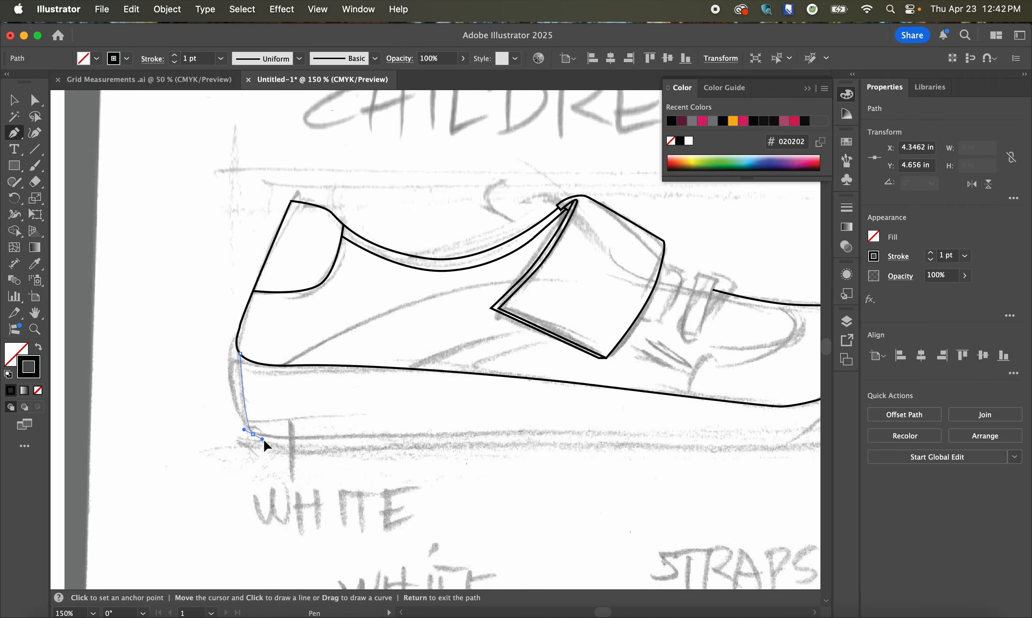
left_click_drag(551, 432, 419, 456)
Step: Continue the sole outline along the bottom, curve it up to meet the upper at the toe, and deselect it
scroll(547, 501, "up", 1)
scroll(544, 502, "up", 1)
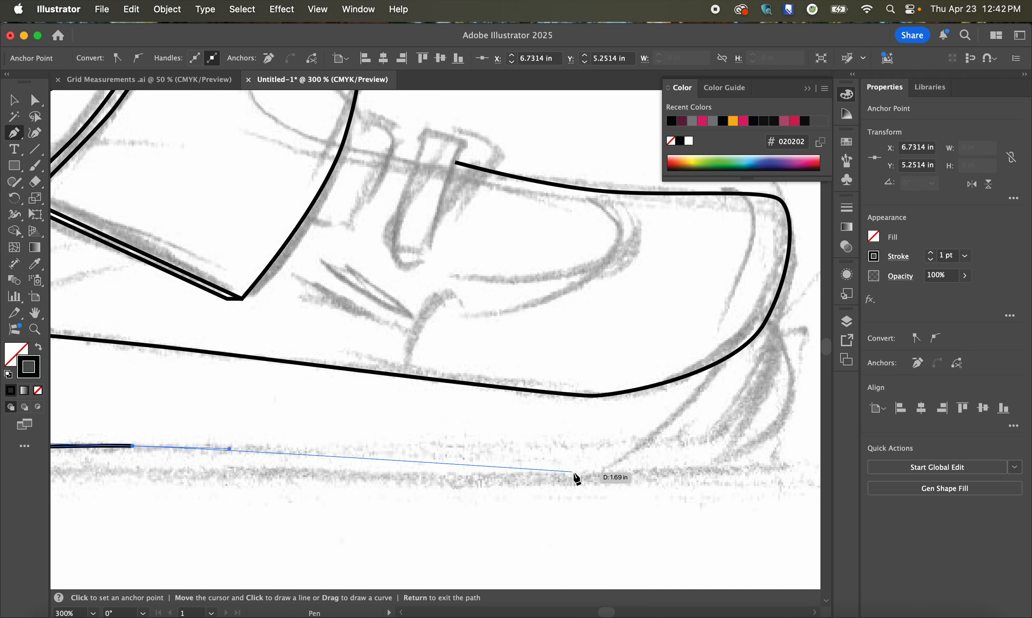
left_click_drag(653, 474, 702, 459)
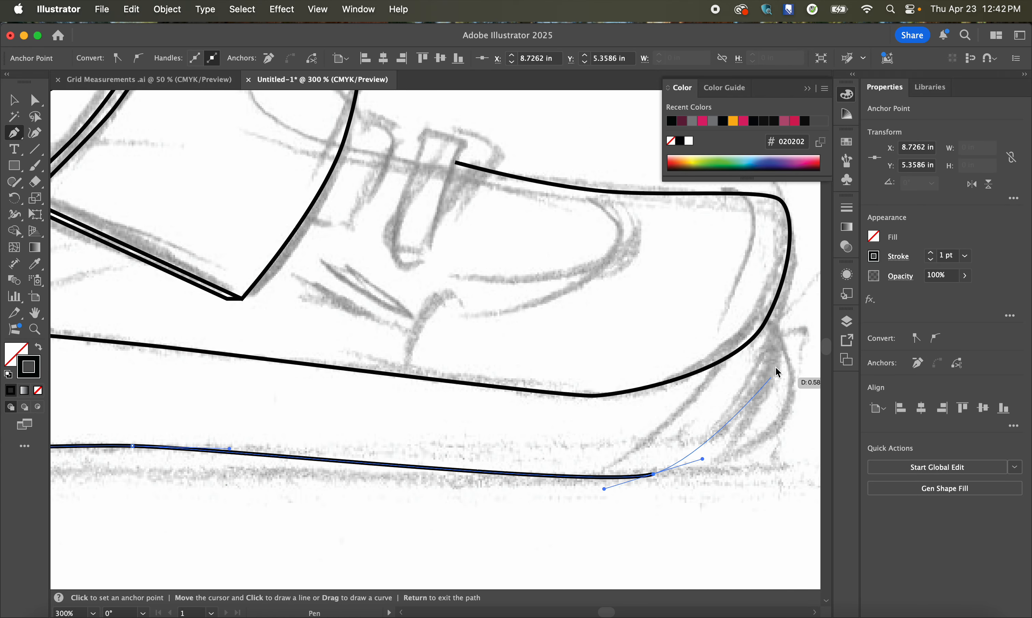
left_click_drag(765, 322, 759, 261)
left_click(14, 104)
left_click(162, 163)
scroll(405, 398, "down", 2)
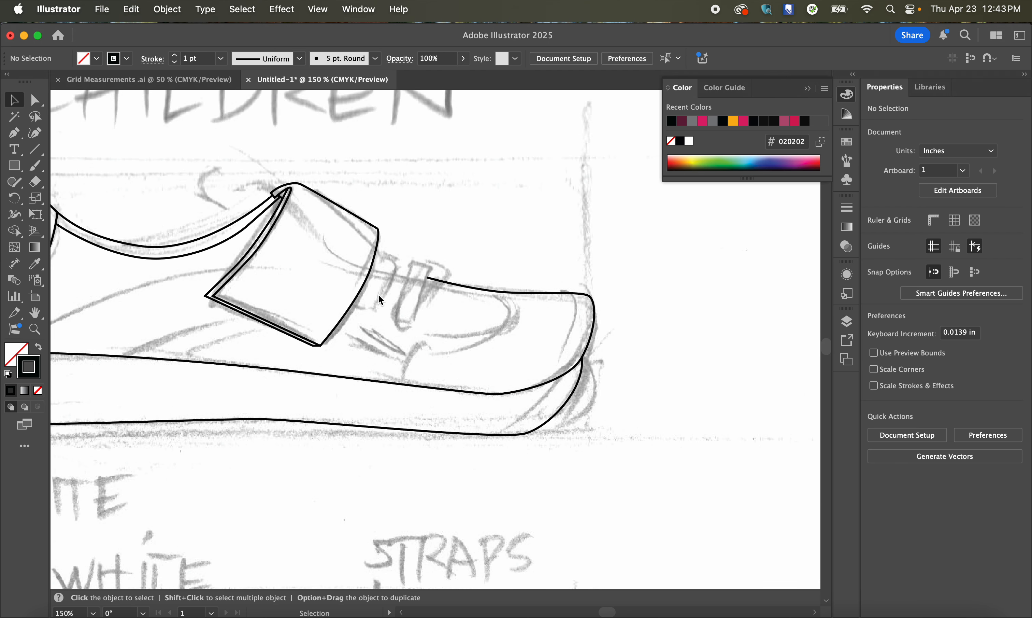
scroll(380, 299, "up", 2)
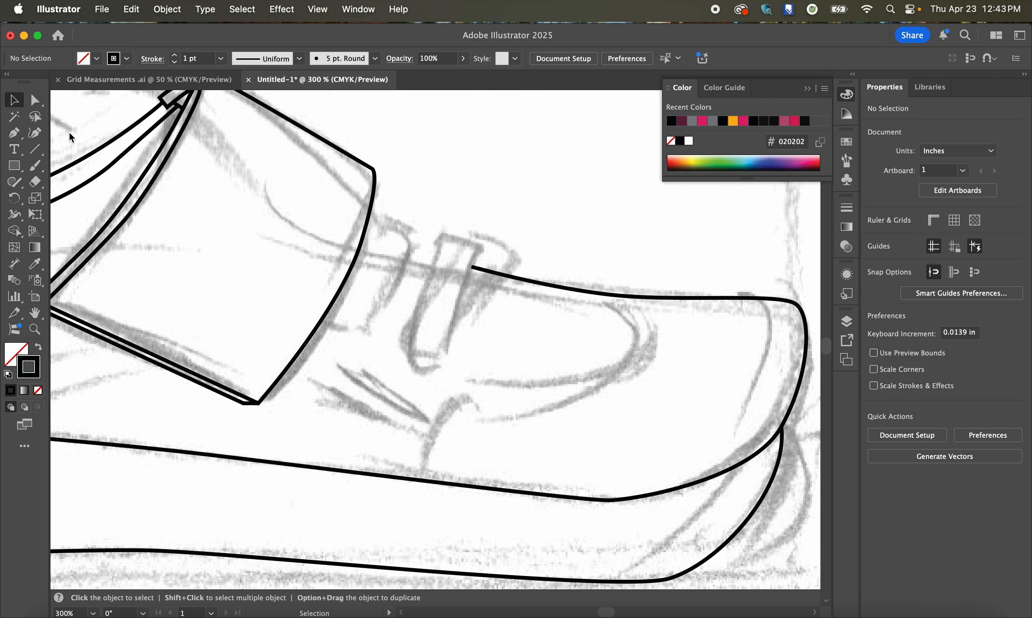
left_click(14, 165)
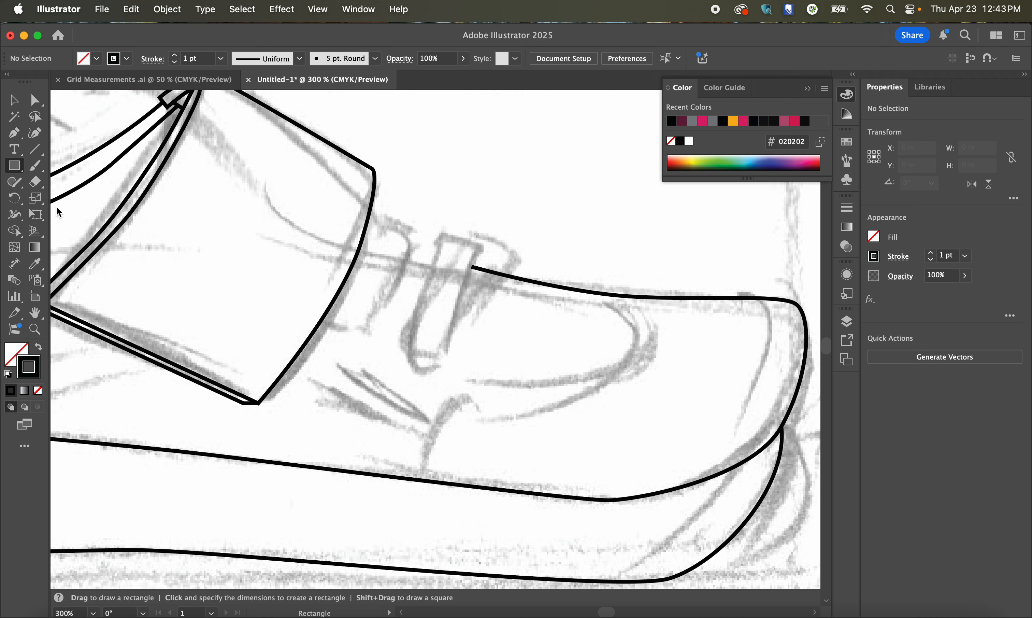
left_click(14, 133)
left_click(350, 304)
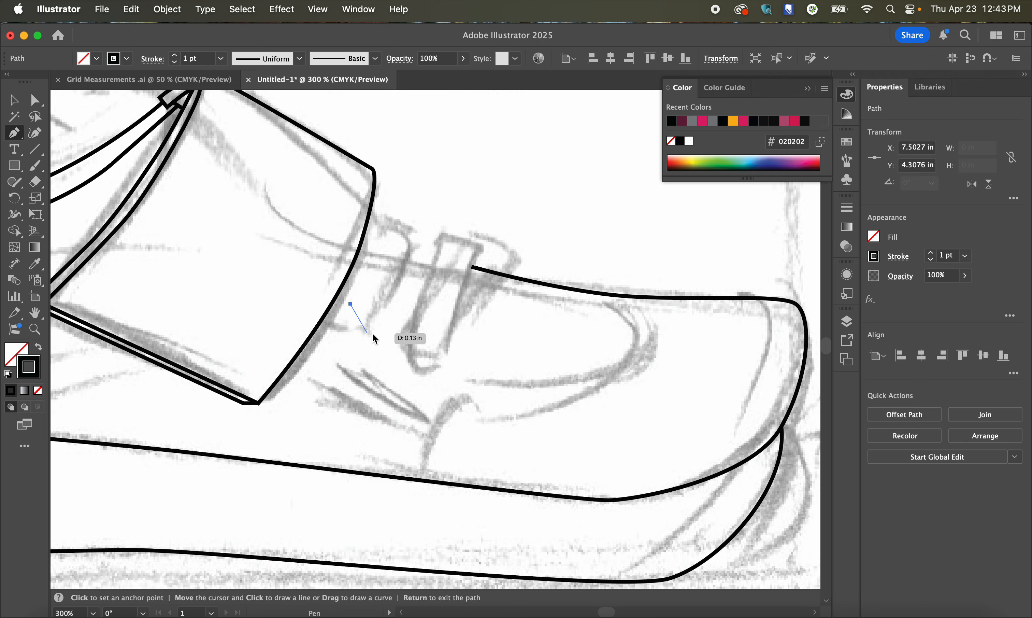
left_click_drag(360, 328, 381, 318)
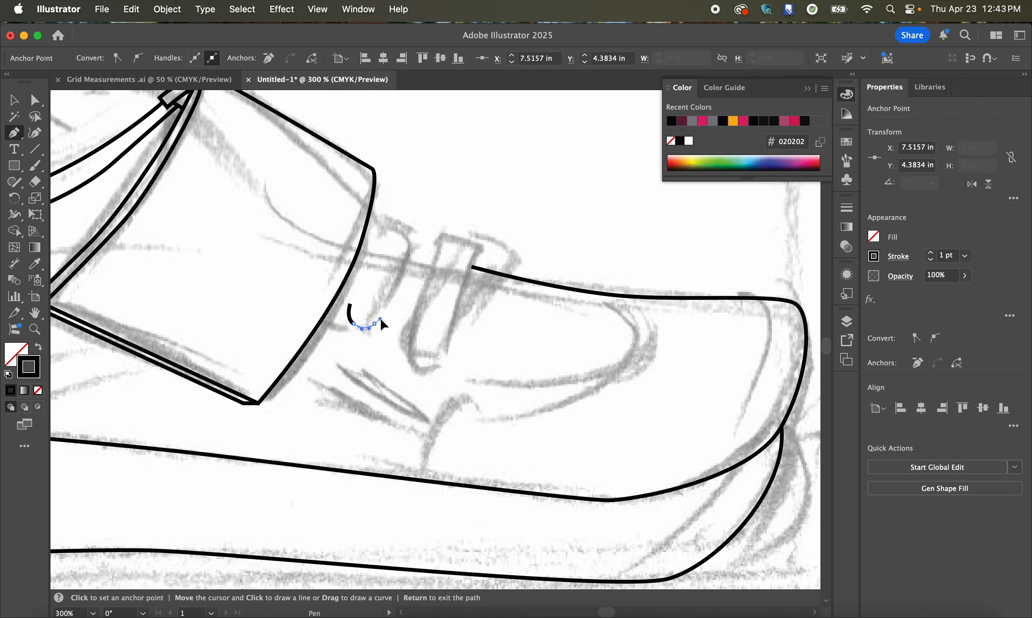
left_click(421, 239)
key("super+z")
key("super+z")
key("super+z")
key("super+z")
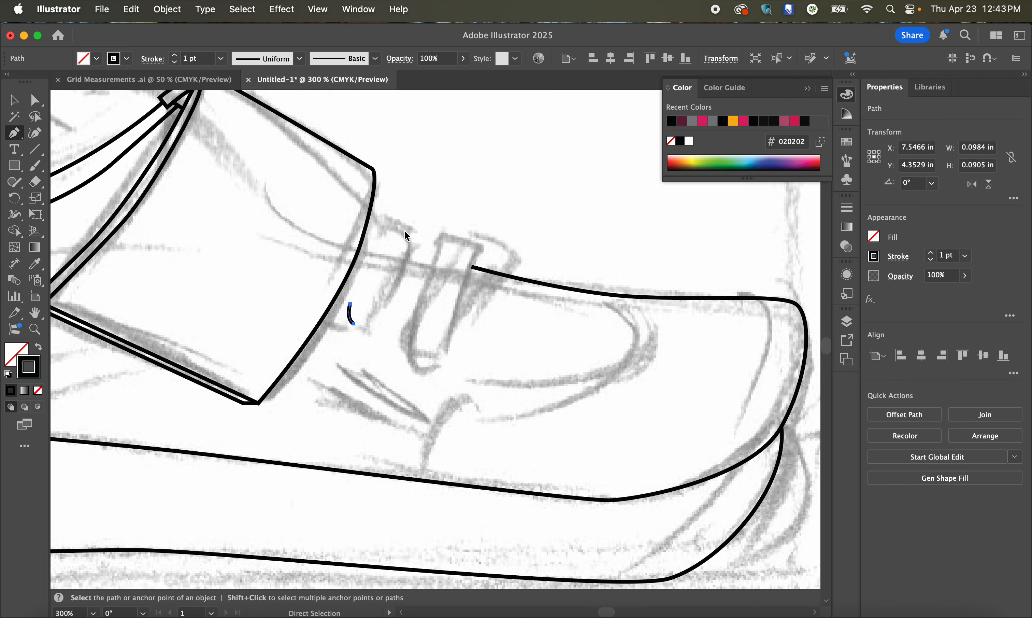
Step: Draw an upright rectangle about 0.13 by 0.5 in over the sketched laces and fully round its corners
left_click(15, 167)
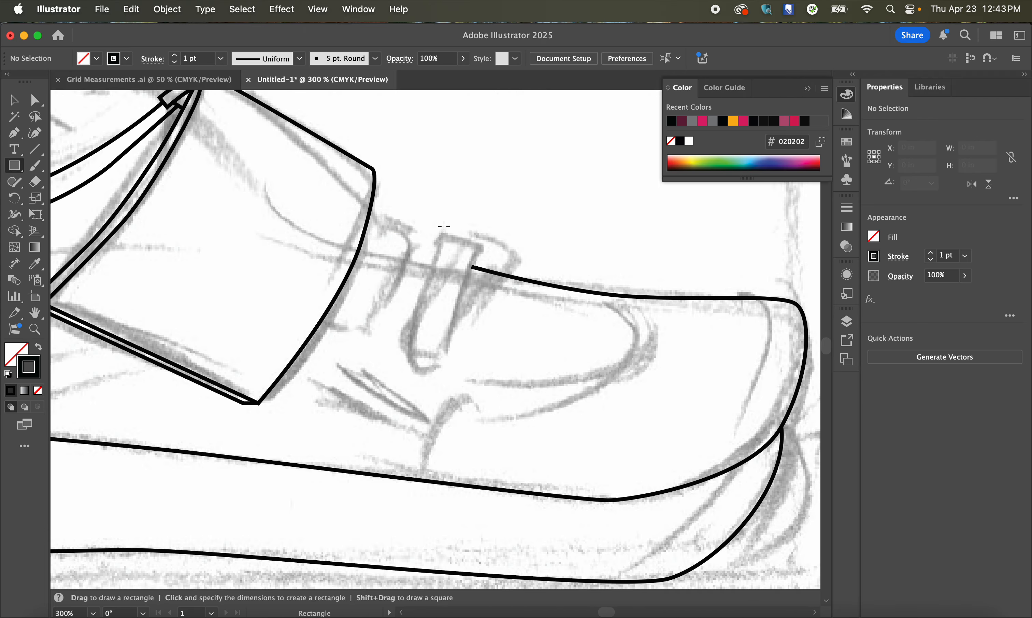
left_click_drag(425, 177, 461, 309)
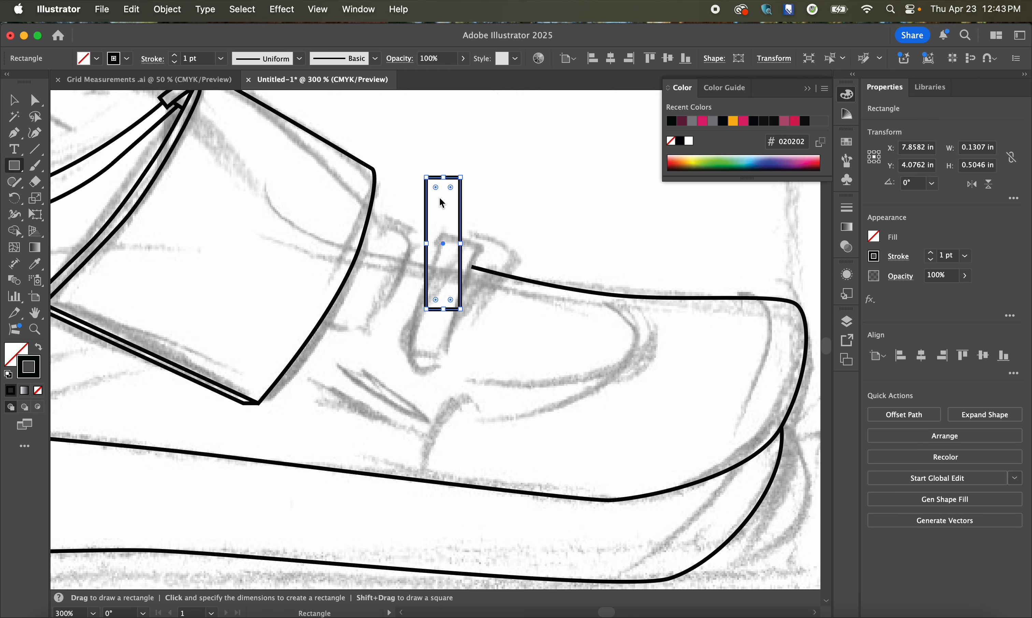
left_click_drag(434, 186, 438, 194)
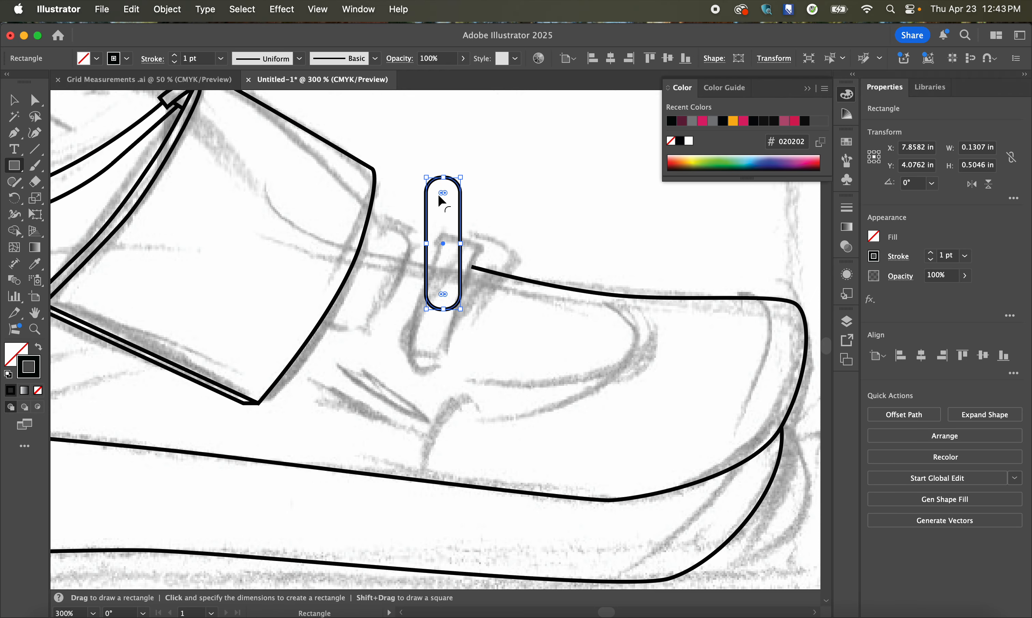
Step: Rotate the rounded bar to about 339° and place one copy on each of the two sketched laces
left_click(15, 100)
left_click_drag(468, 316, 436, 319)
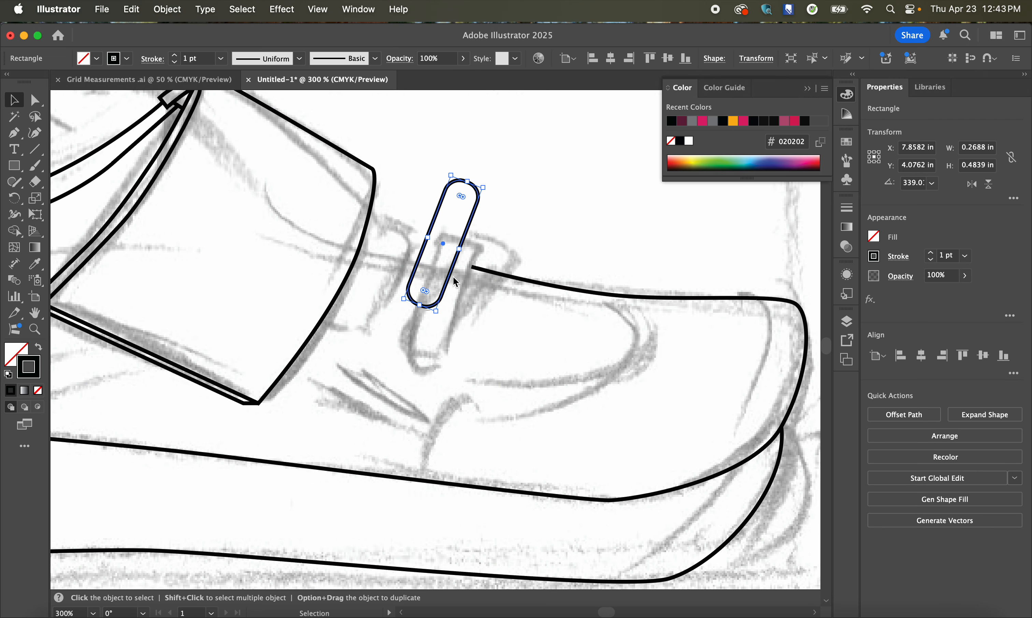
left_click_drag(450, 281, 444, 335)
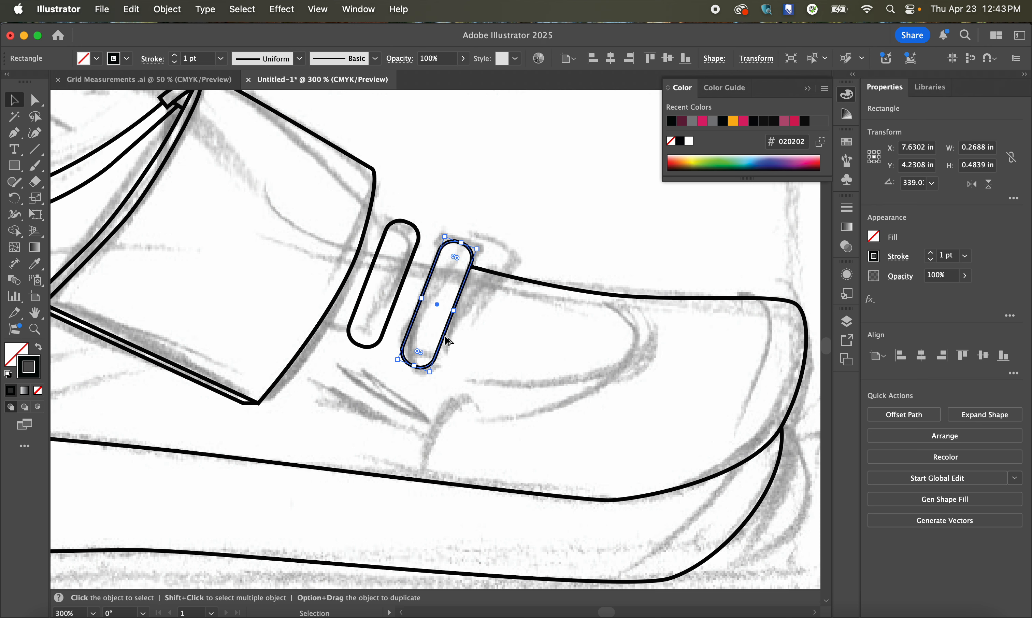
Step: Tilt the front lace bar slightly more upright and clear the selection
left_click_drag(436, 377, 301, 261)
left_click(489, 368)
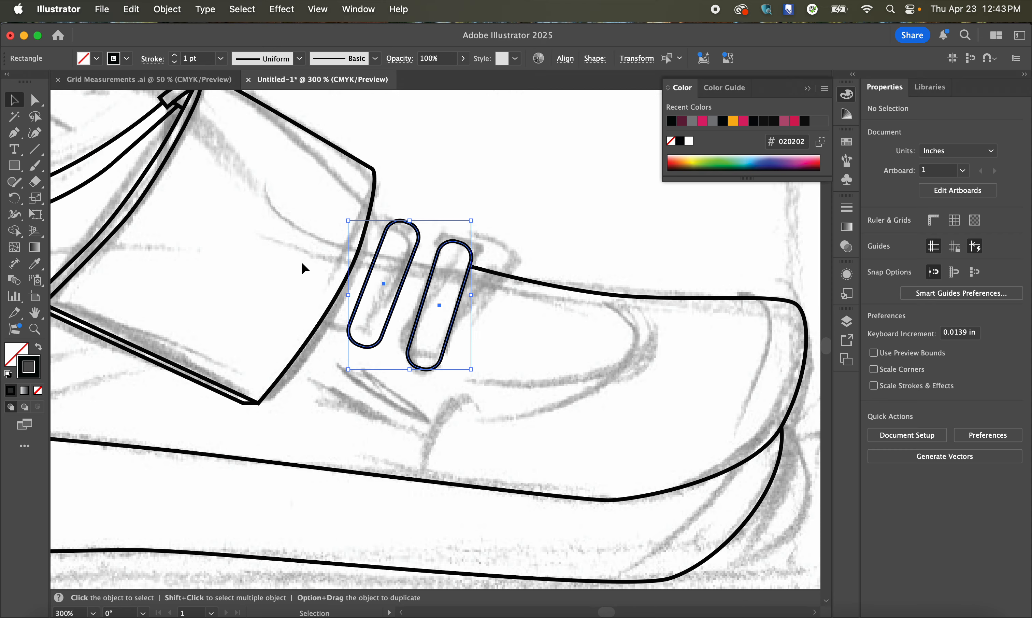
left_click(310, 206)
Step: Draw a short straight Pen tool line joining the upper parts of the two lace bars
scroll(357, 239, "up", 1)
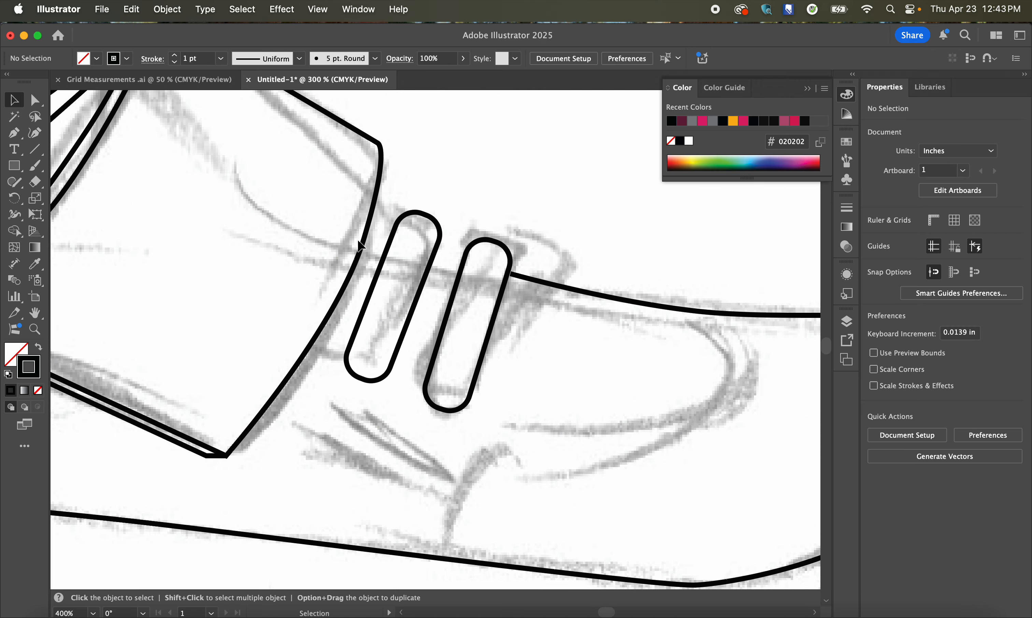
scroll(431, 228, "up", 1)
left_click(16, 133)
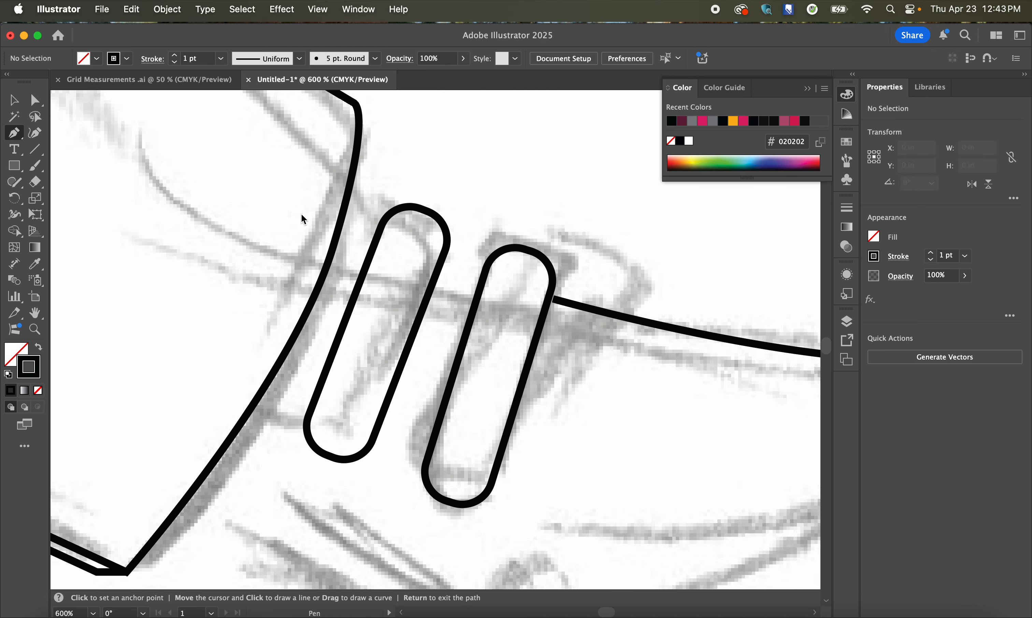
left_click(484, 279)
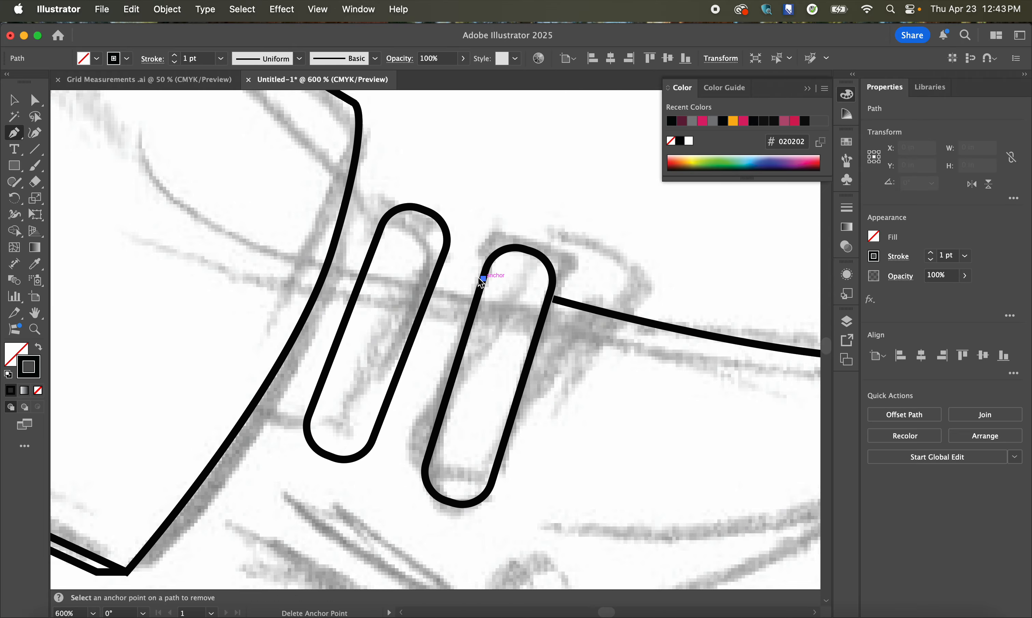
left_click(442, 266)
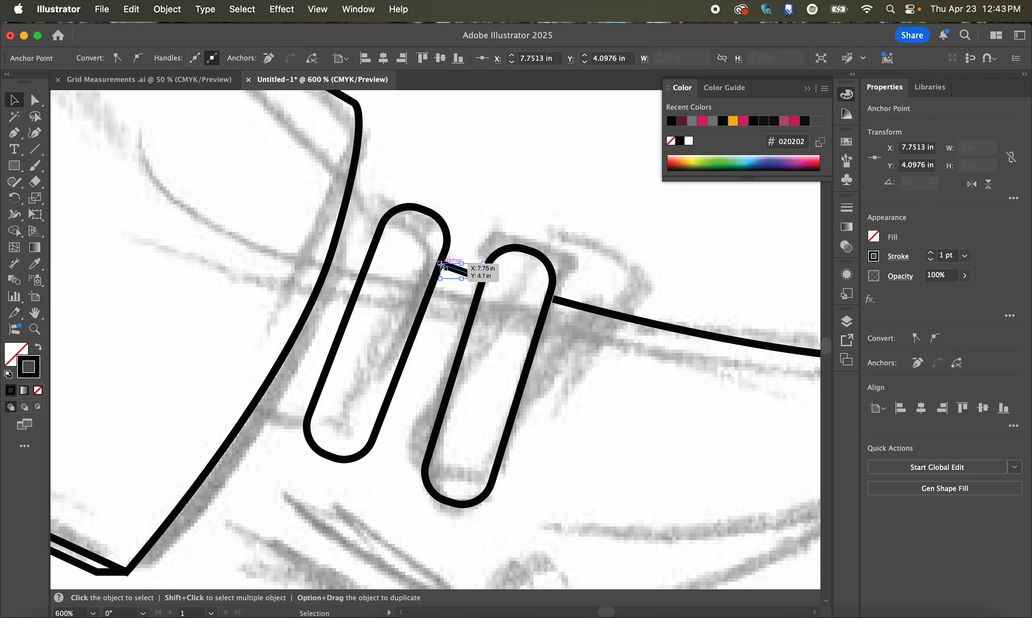
key("Return")
Step: Draw a short straight Pen tool line from the rear lace bar to the strap's front edge and deselect it
left_click(378, 241)
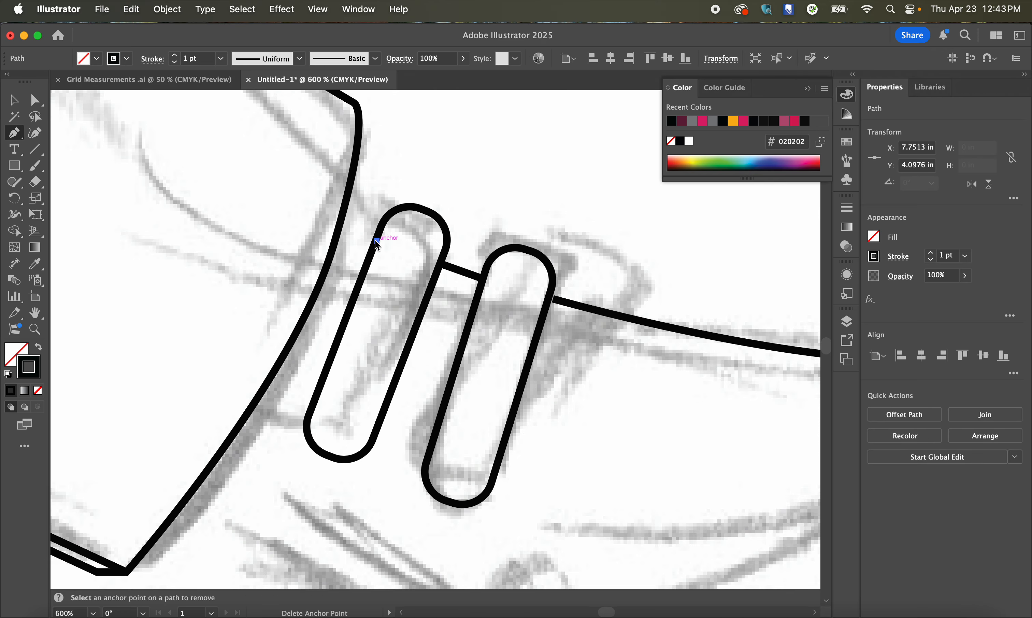
left_click(342, 220)
key("super+minus")
key("super+minus")
key("super+minus")
key("super+minus")
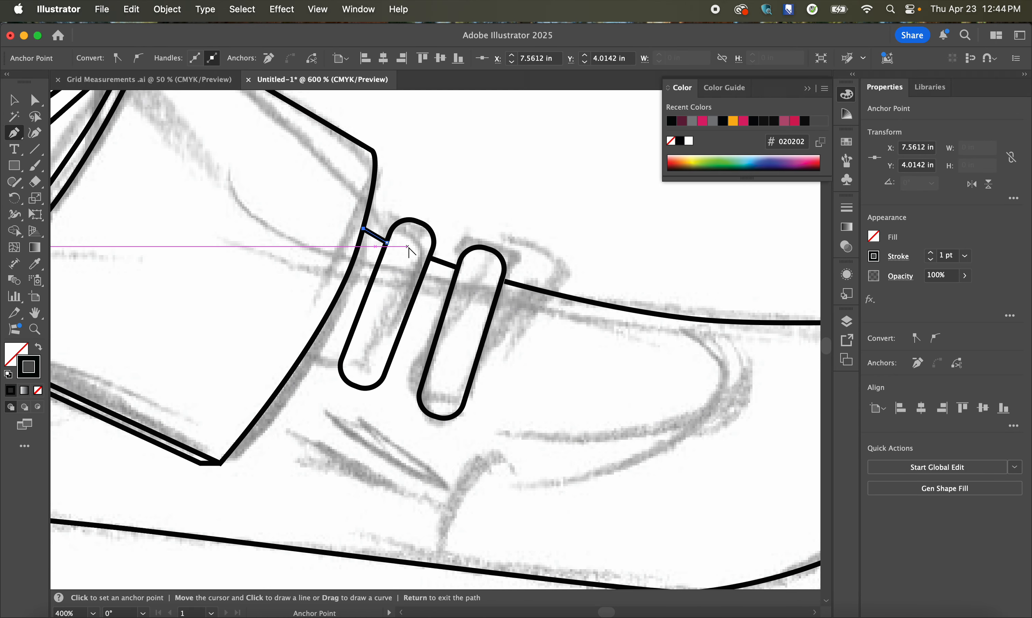
left_click(13, 99)
left_click(540, 259)
Step: Trace the toe cap seam with the Pen tool, curving from the upper's bottom edge around to the shoe's top line, and deselect it
scroll(532, 354, "up", 1)
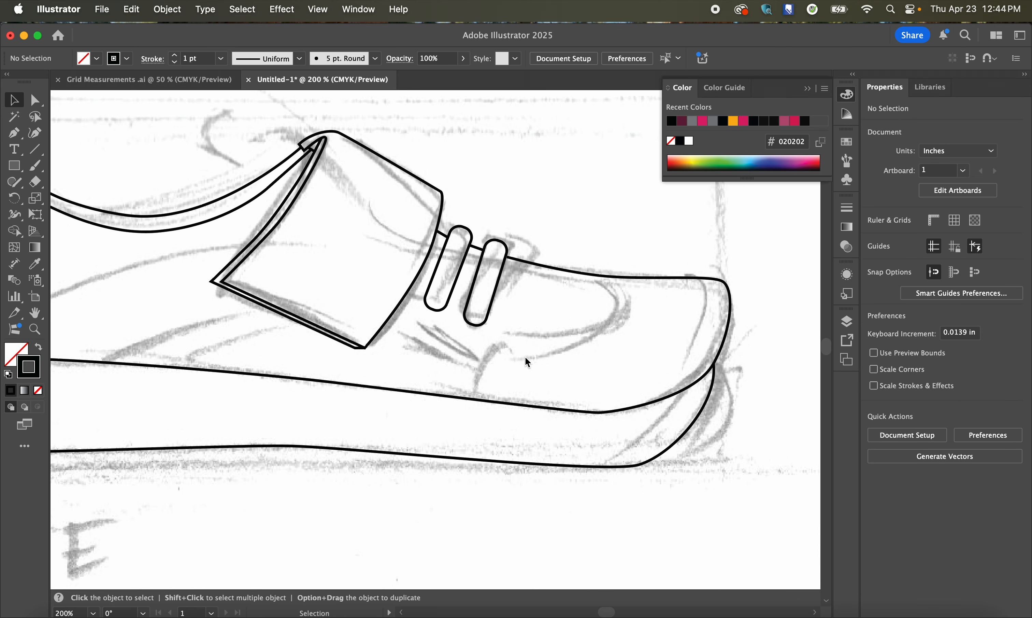
left_click(15, 135)
left_click(476, 399)
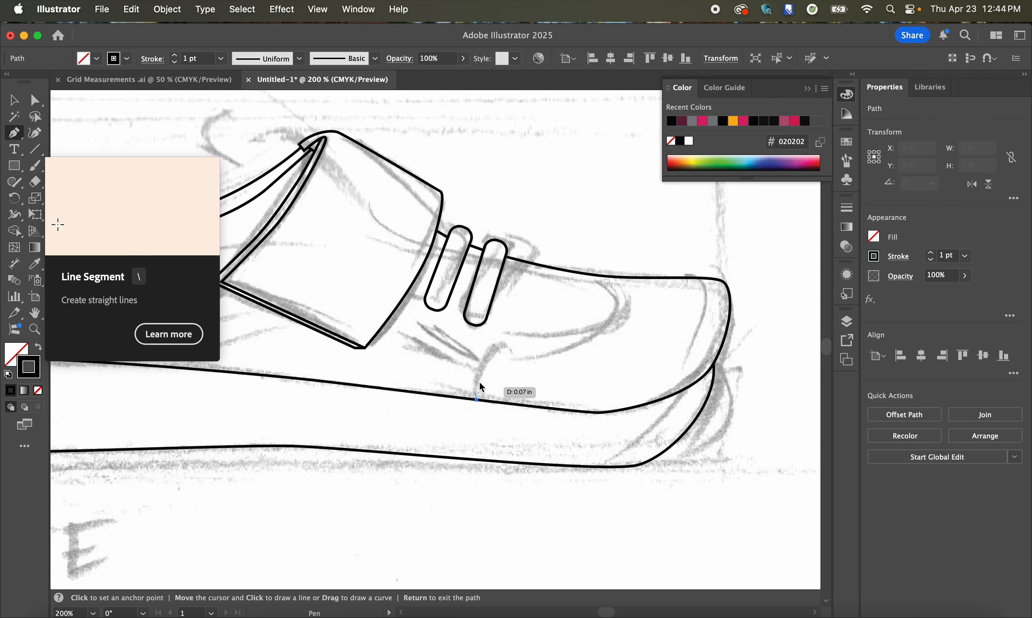
left_click_drag(530, 337, 586, 331)
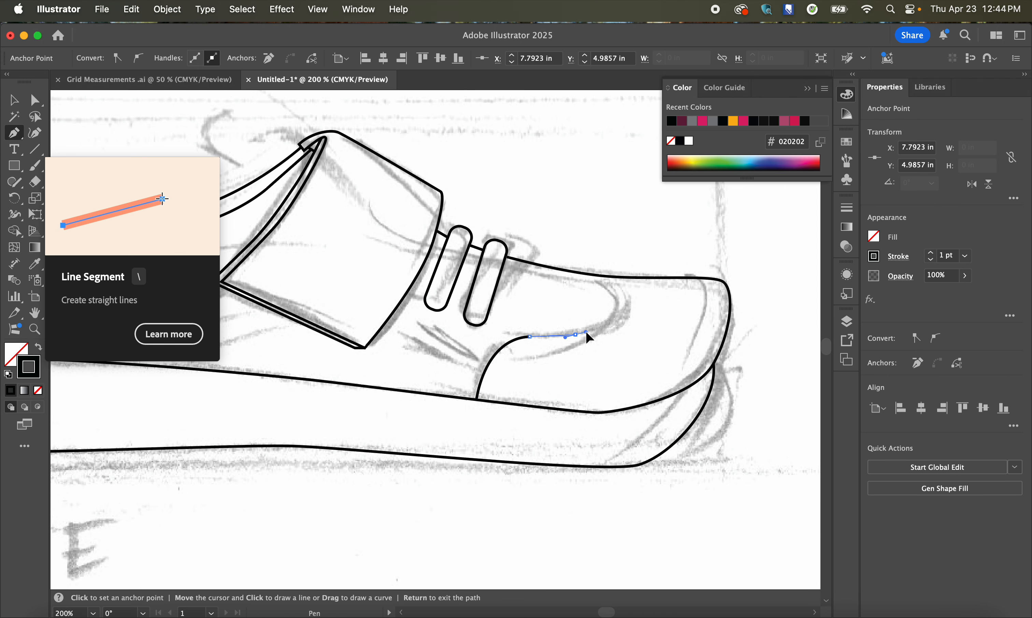
left_click(622, 314, "super")
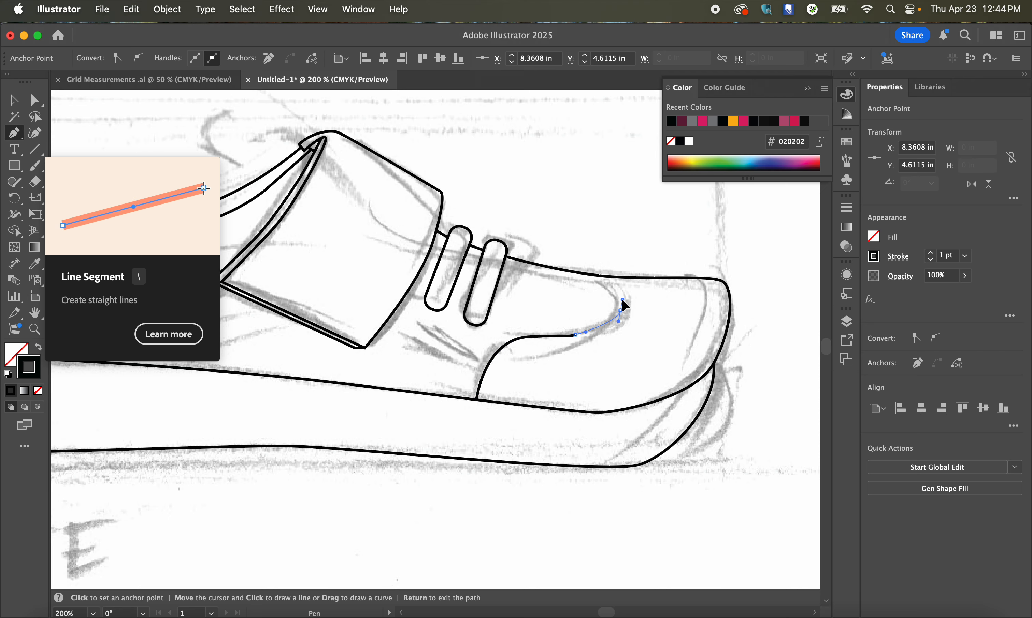
left_click_drag(589, 275, 577, 273)
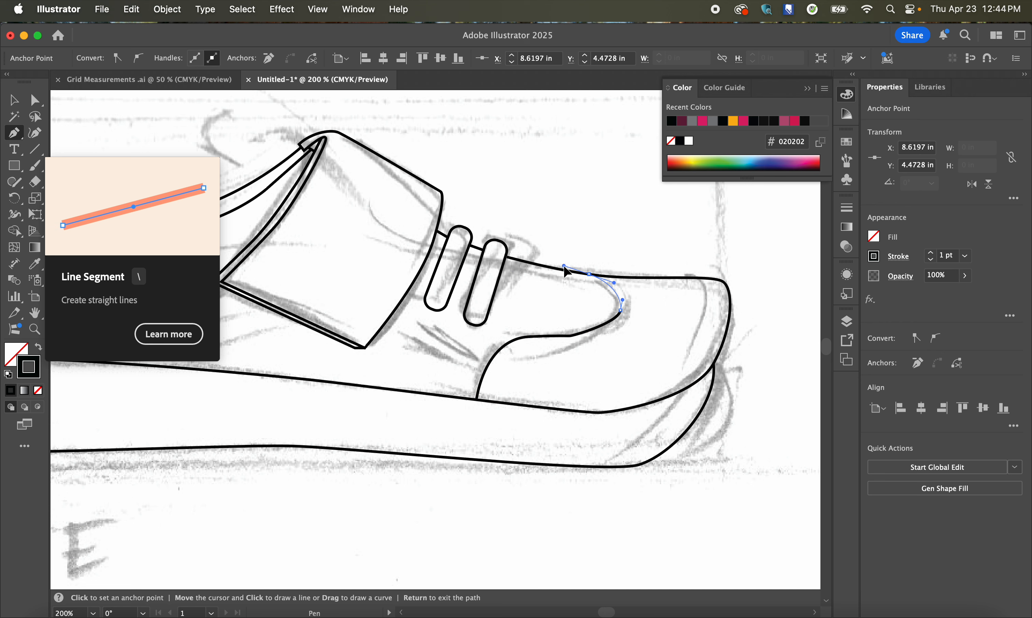
left_click(562, 267, "super")
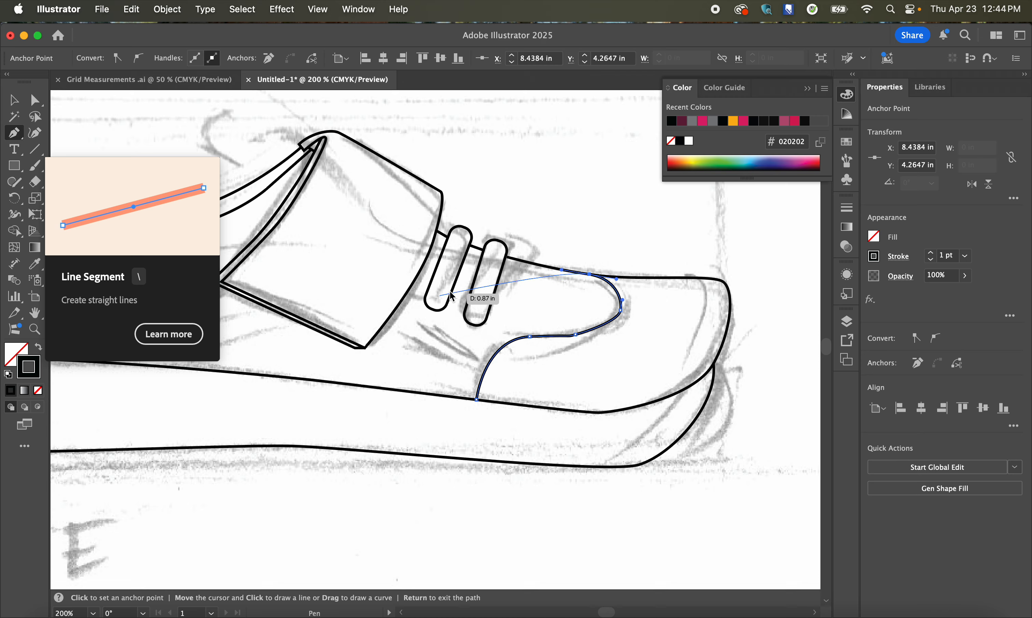
key("v")
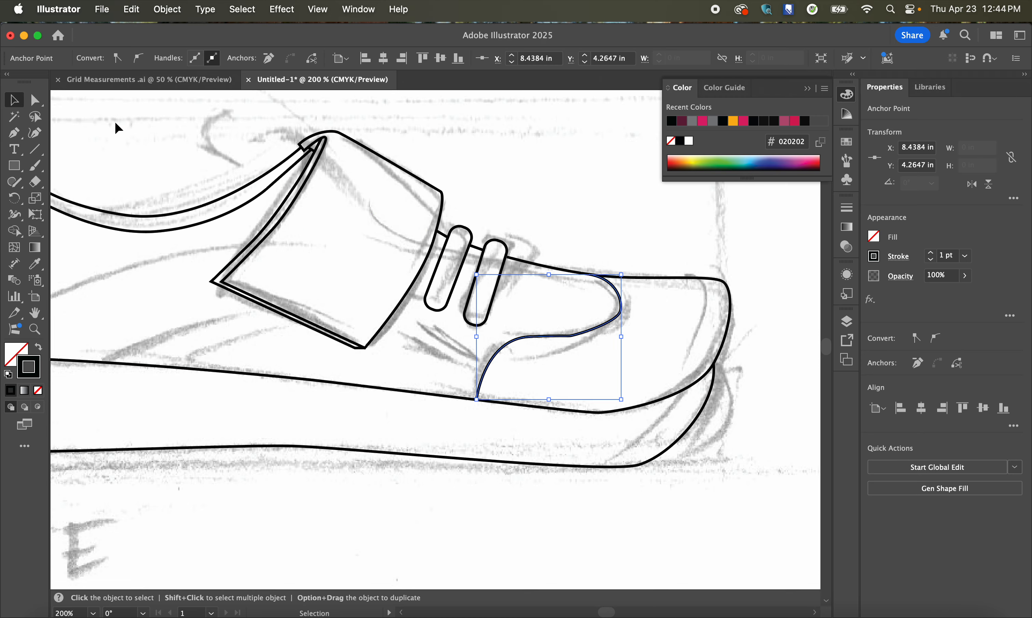
left_click(308, 257)
scroll(518, 342, "down", 3)
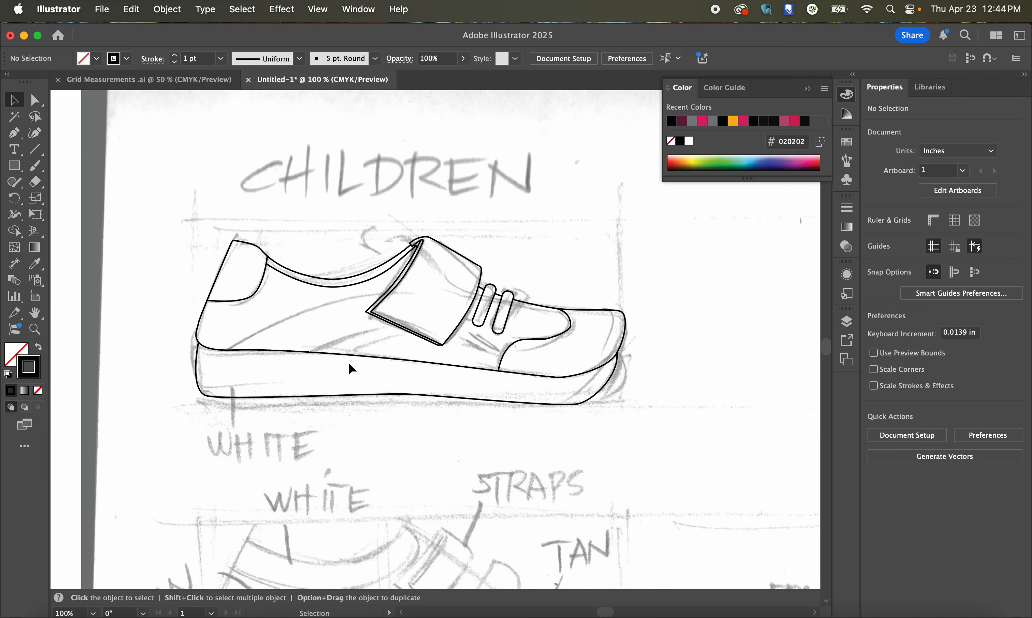
Step: Draw a Pen tool curve along the sketched side stripe from the sole's top edge near the heel to the strap's rear edge
scroll(344, 352, "up", 3)
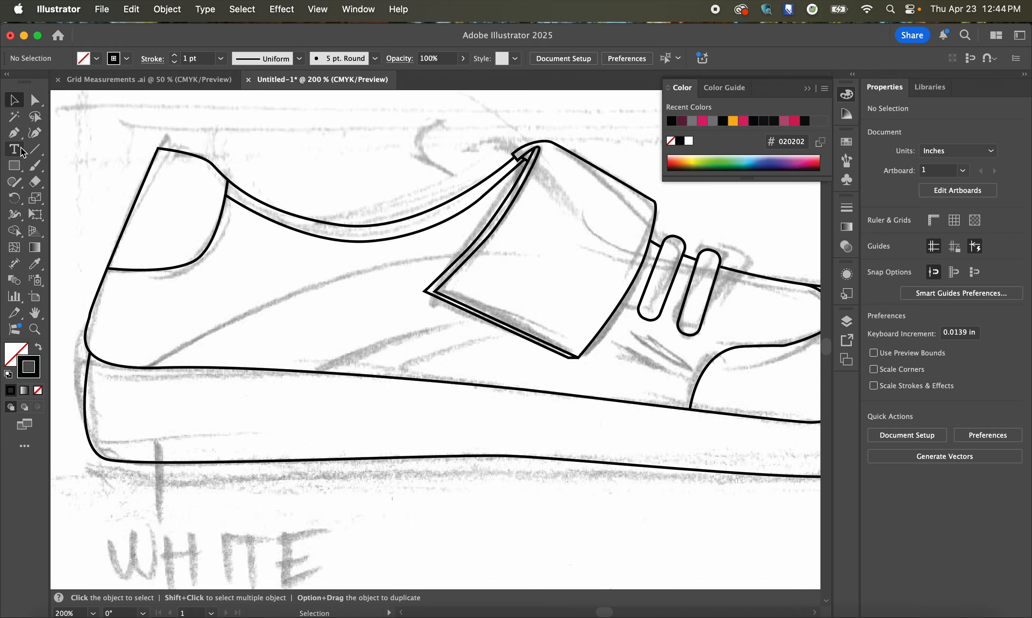
left_click(15, 138)
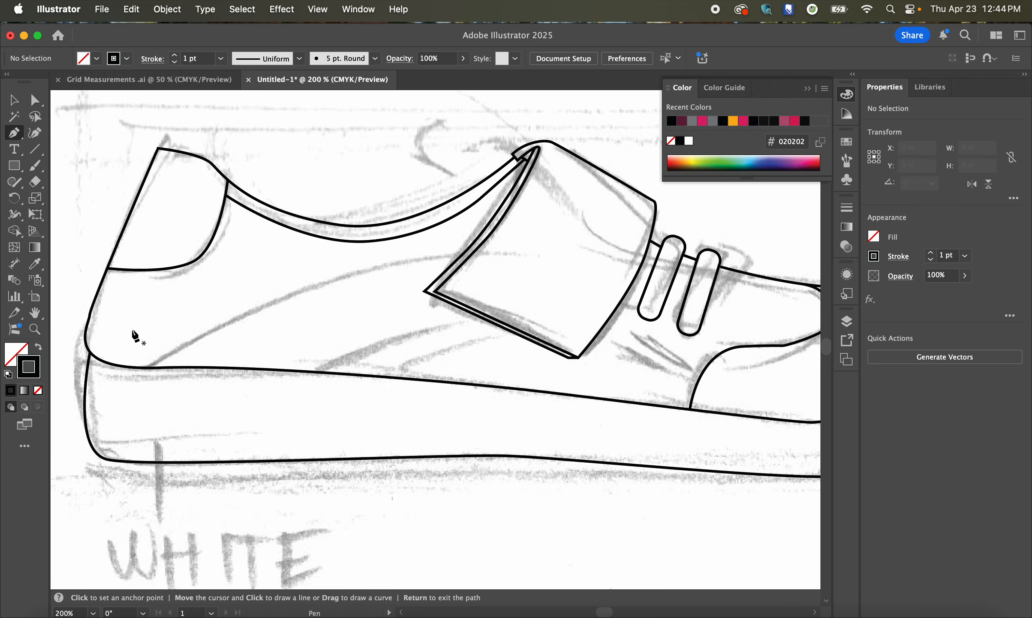
left_click(149, 368)
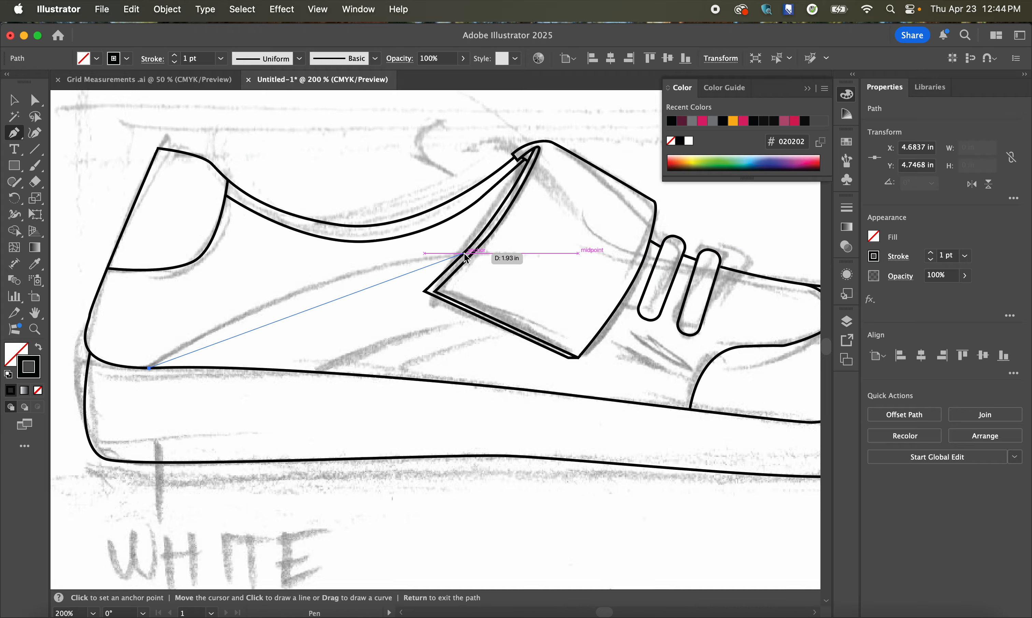
left_click_drag(459, 253, 584, 250)
left_click(14, 101)
Step: Draw a Pen tool line from the strap's front edge below the laces to the toe cap seam
left_click(14, 135)
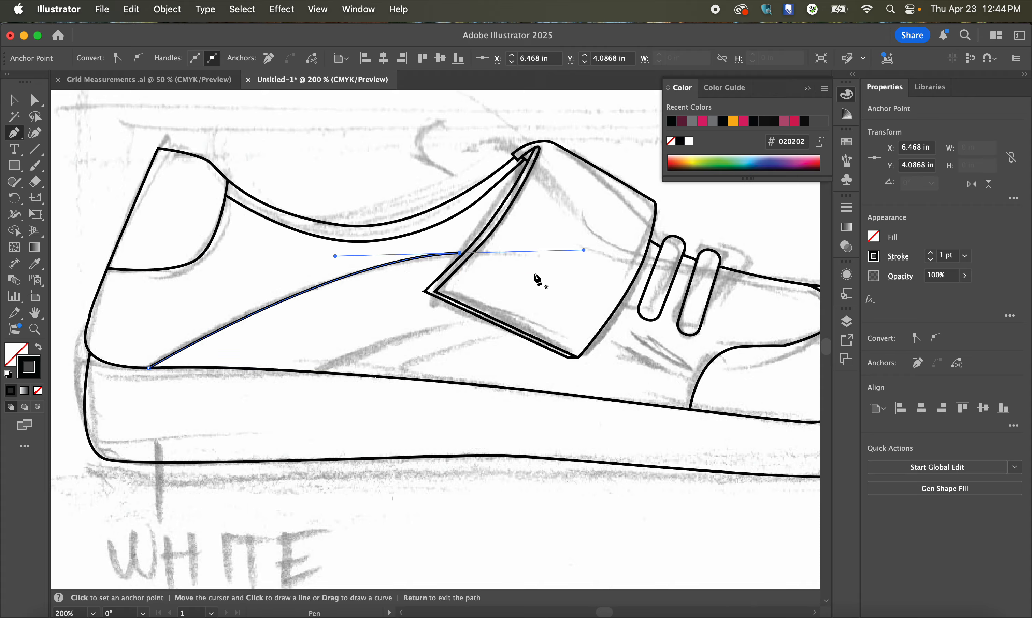
left_click(615, 310)
left_click(707, 368)
left_click_drag(712, 369, 724, 371)
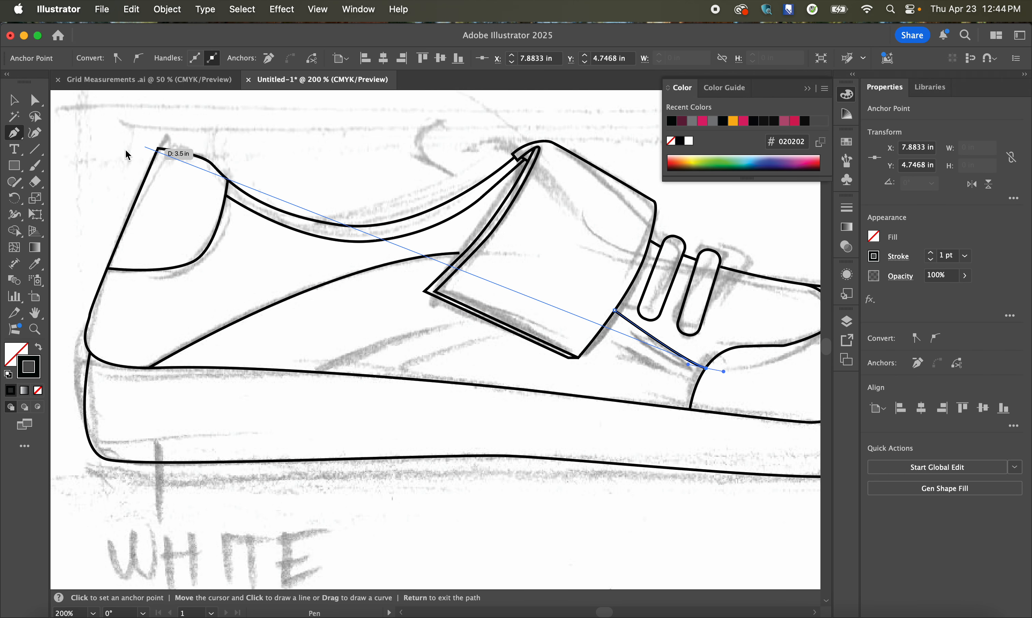
left_click(13, 100)
Step: Draw a second side stripe curve from the middle of the sole's top edge up to the strap's bottom edge
left_click(15, 134)
left_click(318, 371)
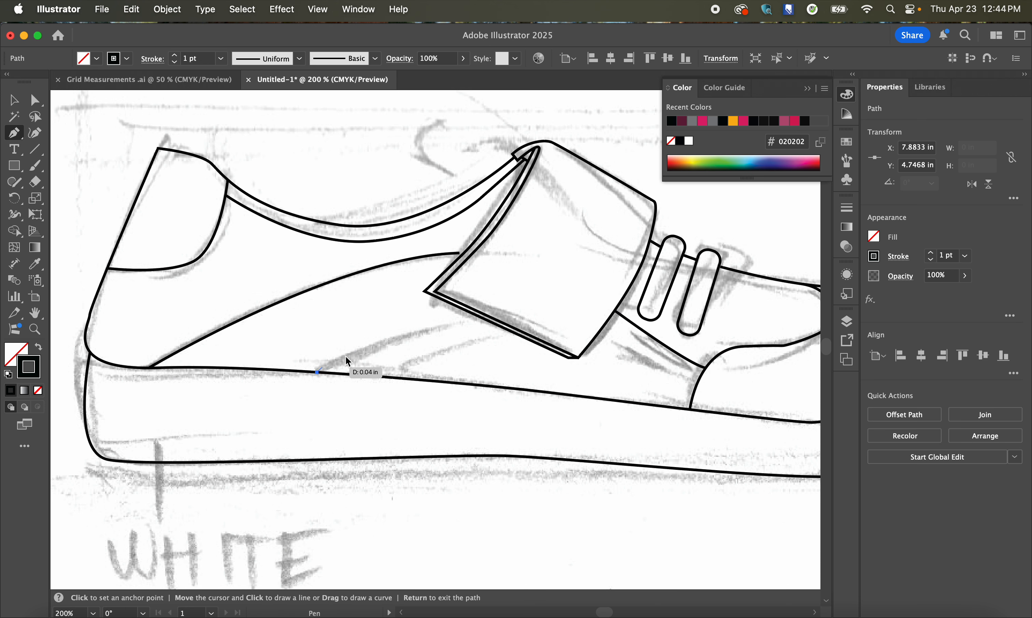
left_click_drag(478, 315, 546, 306)
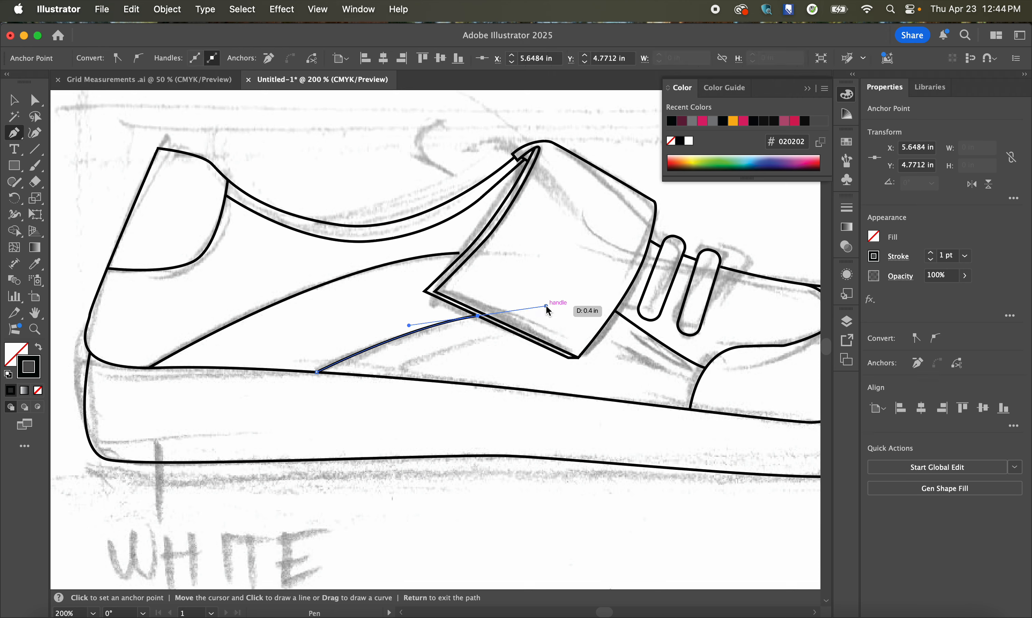
left_click(13, 105)
Step: Draw a second Pen tool line from the strap's front edge to the toe cap seam, just below the first one
left_click(14, 133)
left_click(478, 315)
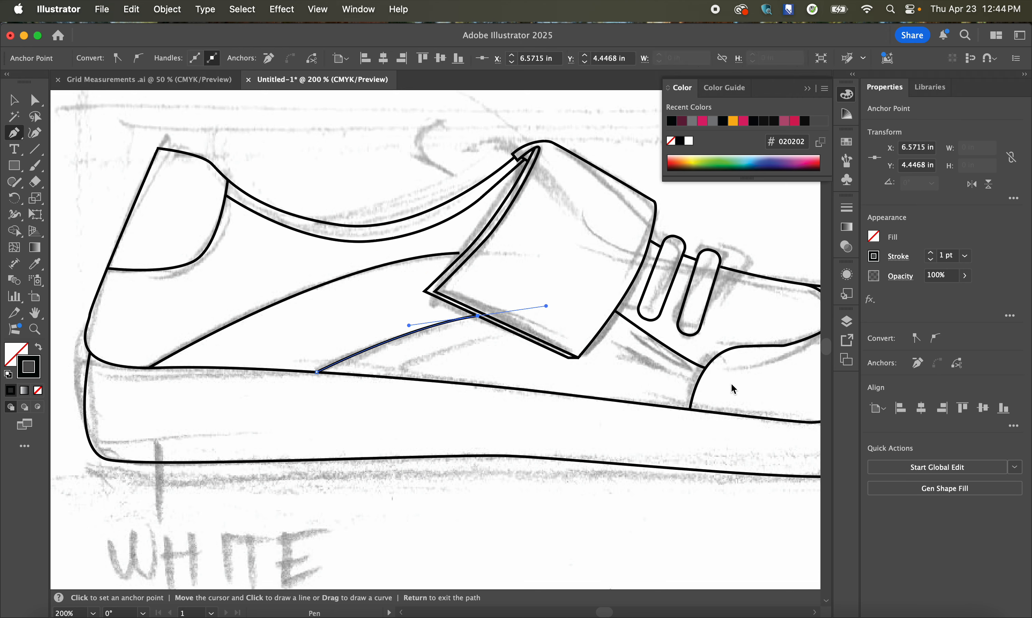
key("Return")
left_click(599, 332)
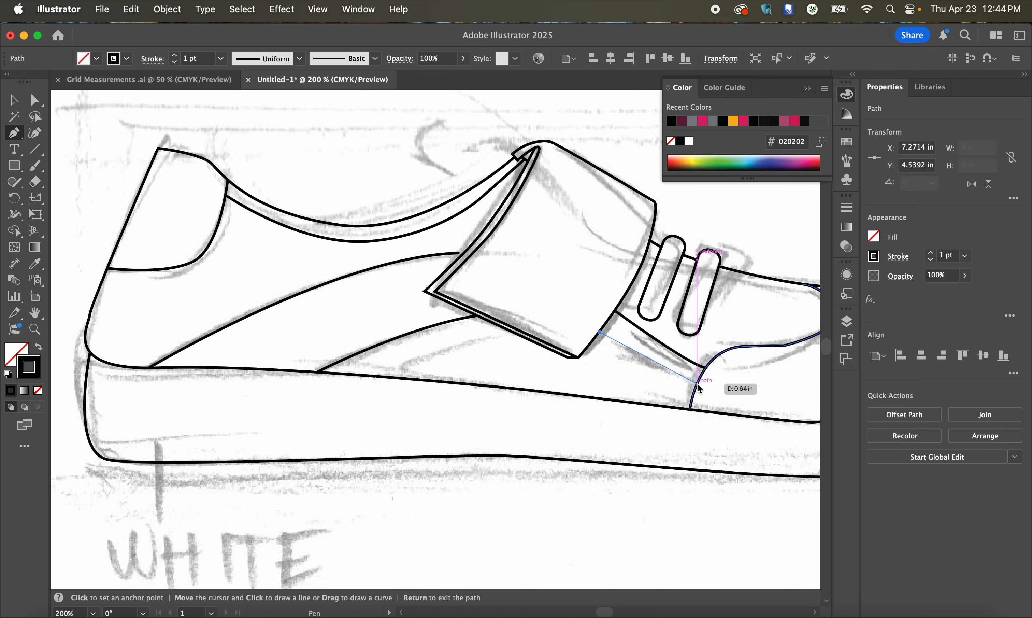
left_click_drag(697, 383, 709, 383)
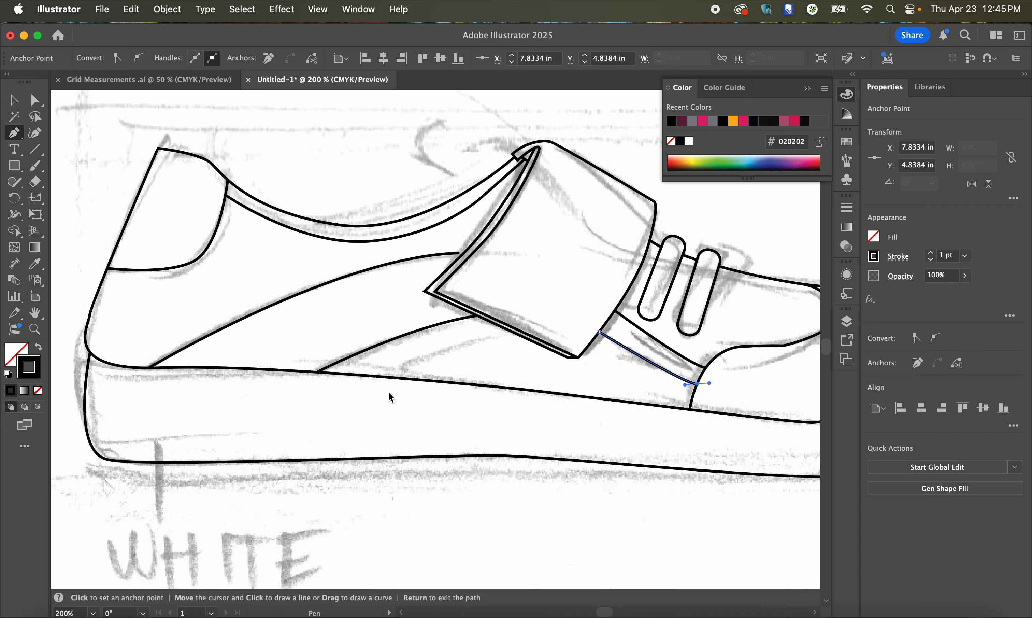
key("Return")
Step: Draw a third side stripe curve from the sole's top edge to the strap's bottom edge, just in front of the second curve
left_click(372, 376)
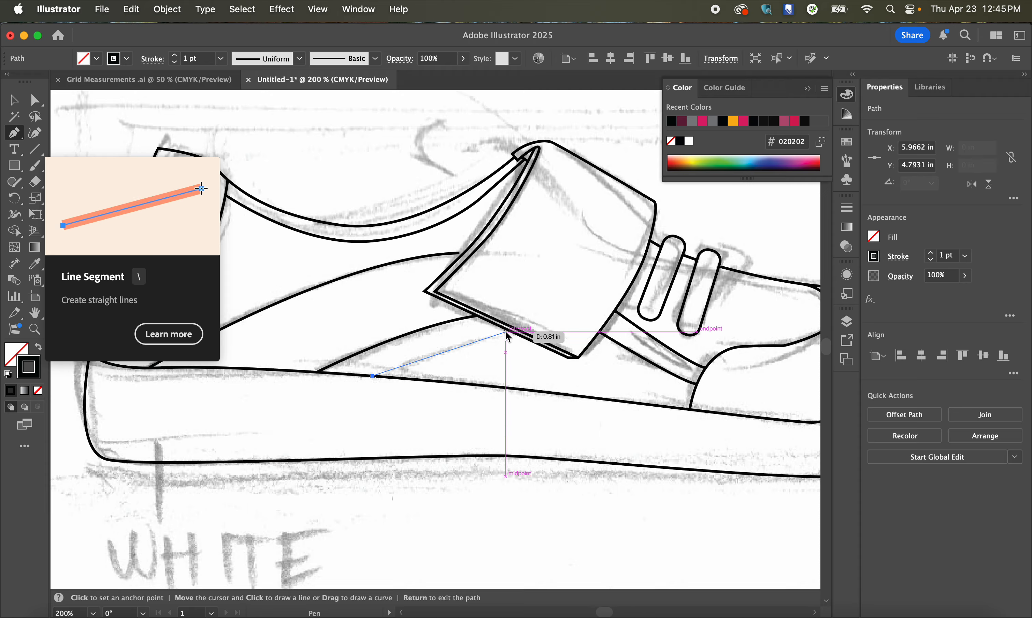
left_click_drag(506, 332, 535, 327)
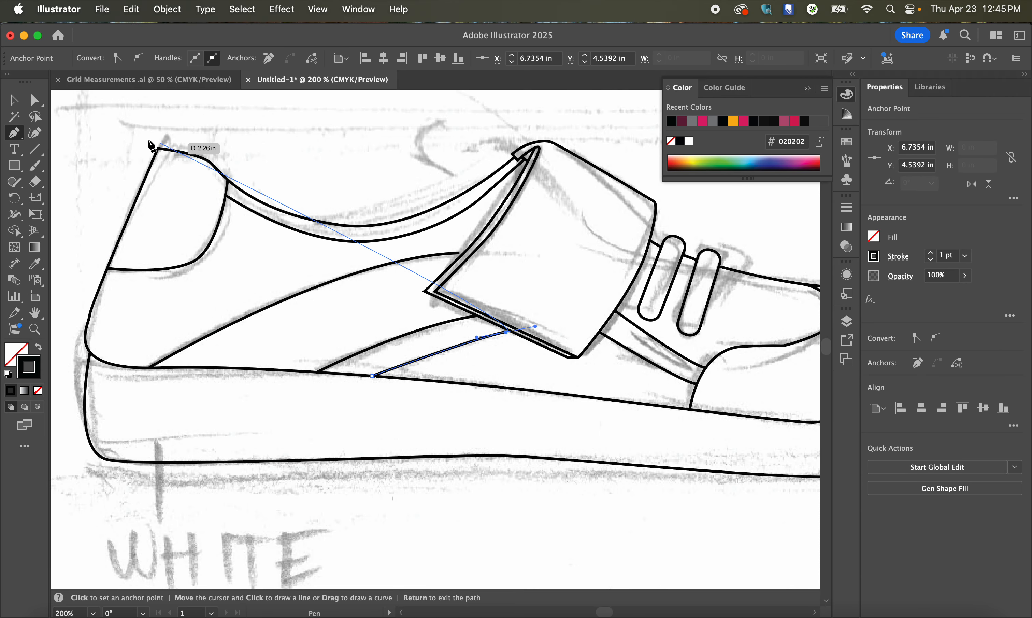
key("v")
Step: Draw a third Pen tool line closely below the second, from the strap's front edge to the toe cap seam, and deselect it
key("p")
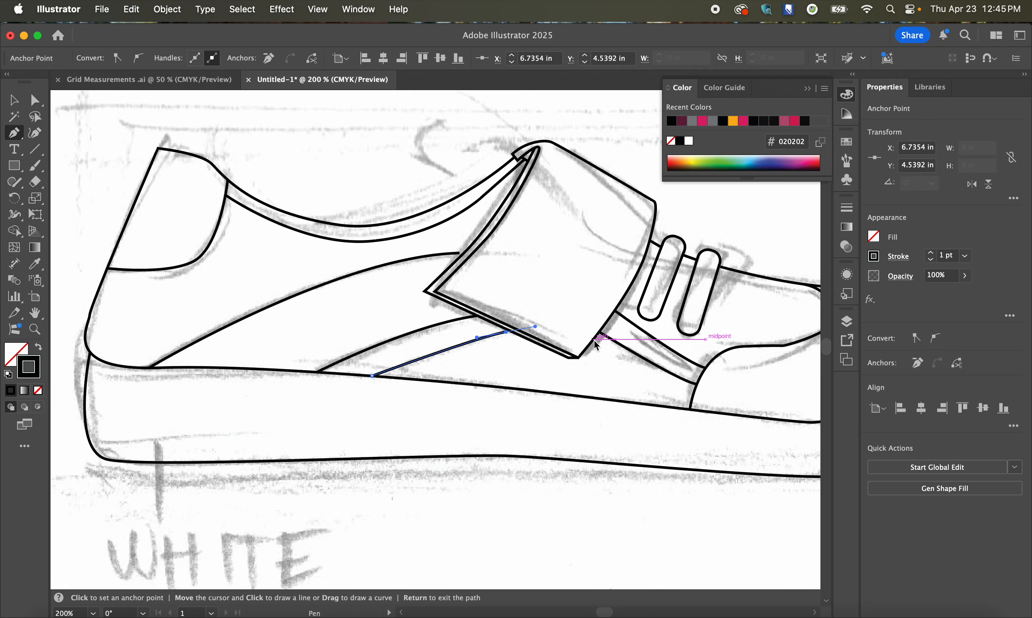
left_click_drag(593, 339, 636, 371)
left_click_drag(694, 392, 714, 396)
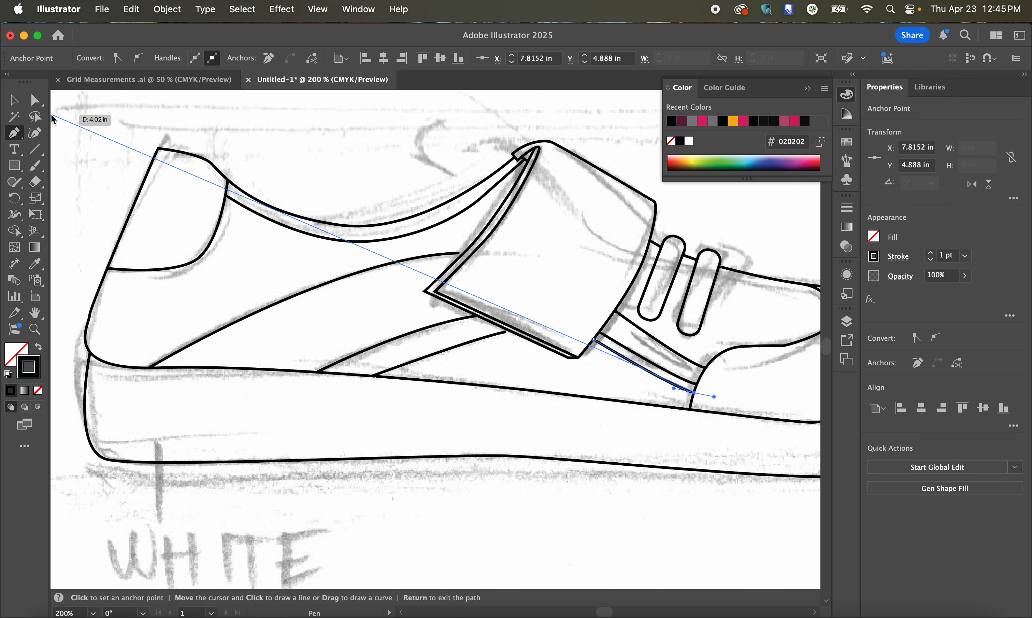
left_click(17, 103)
left_click(257, 254)
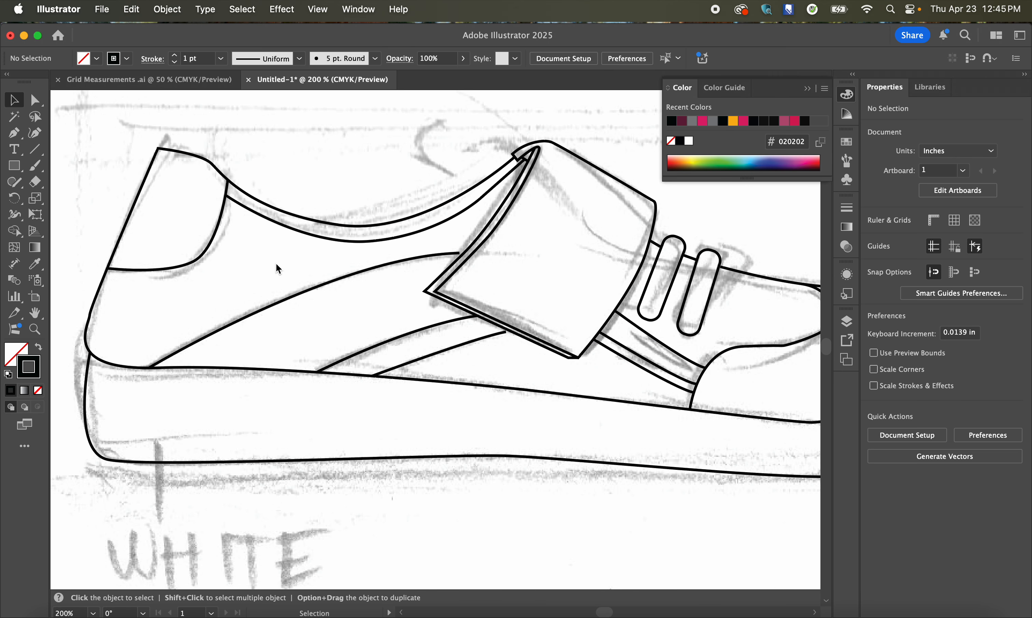
Step: Move the sole outline's upper front end point up onto the shoe's front toe edge with Direct Selection and deselect it
scroll(278, 268, "down", 1)
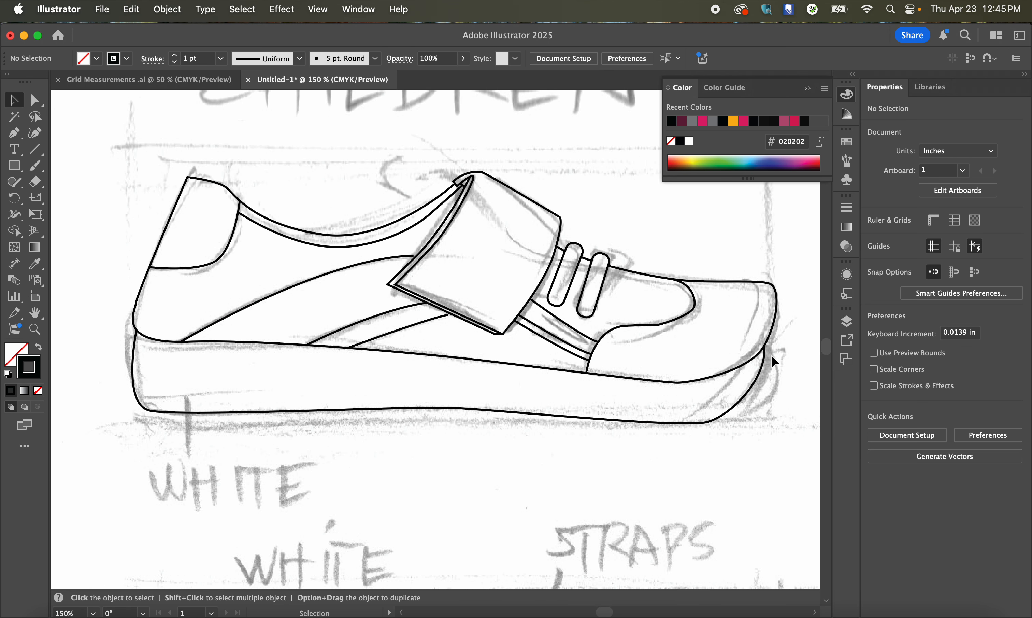
scroll(770, 354, "up", 2)
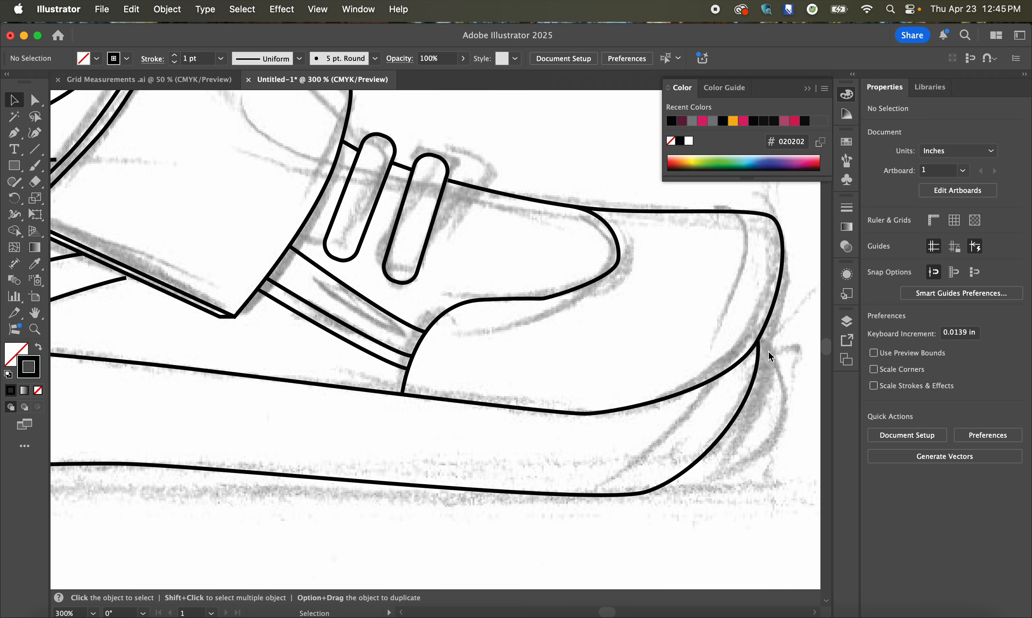
left_click(34, 99)
left_click_drag(551, 322, 326, 385)
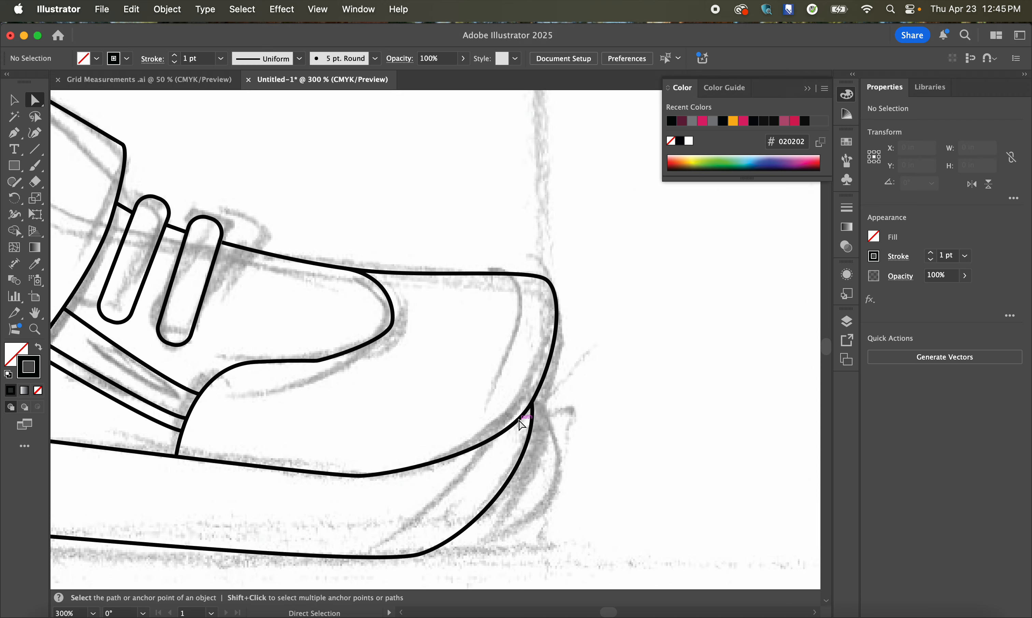
left_click(532, 402)
left_click_drag(533, 403, 557, 323)
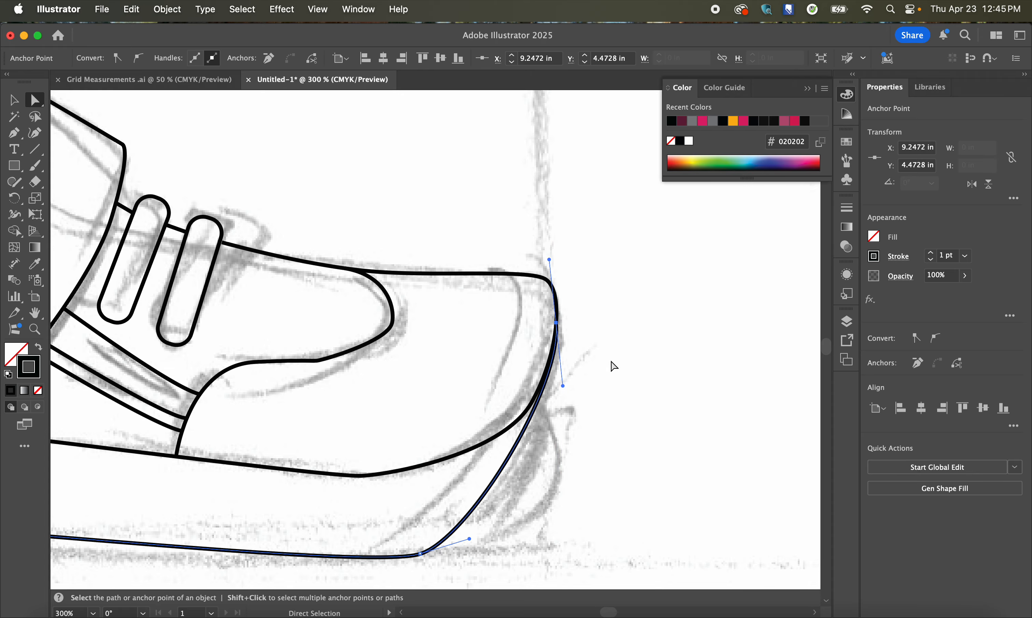
left_click(615, 405)
scroll(618, 404, "down", 2)
scroll(622, 409, "down", 3)
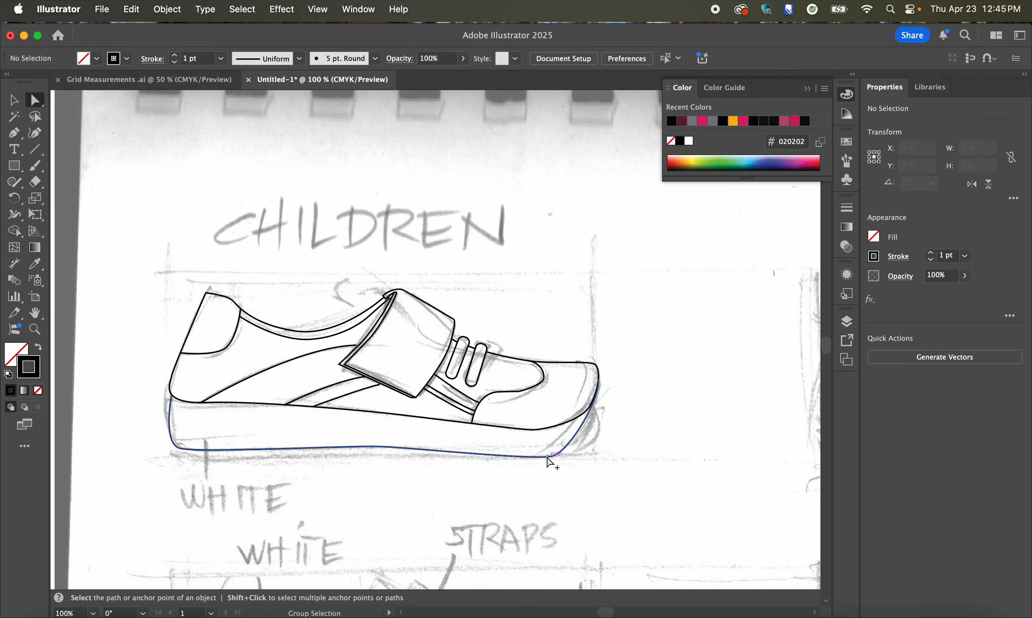
Step: Adjust the curve handle at the sole's lower front corner so it runs horizontally
scroll(557, 453, "up", 3)
left_click(576, 436)
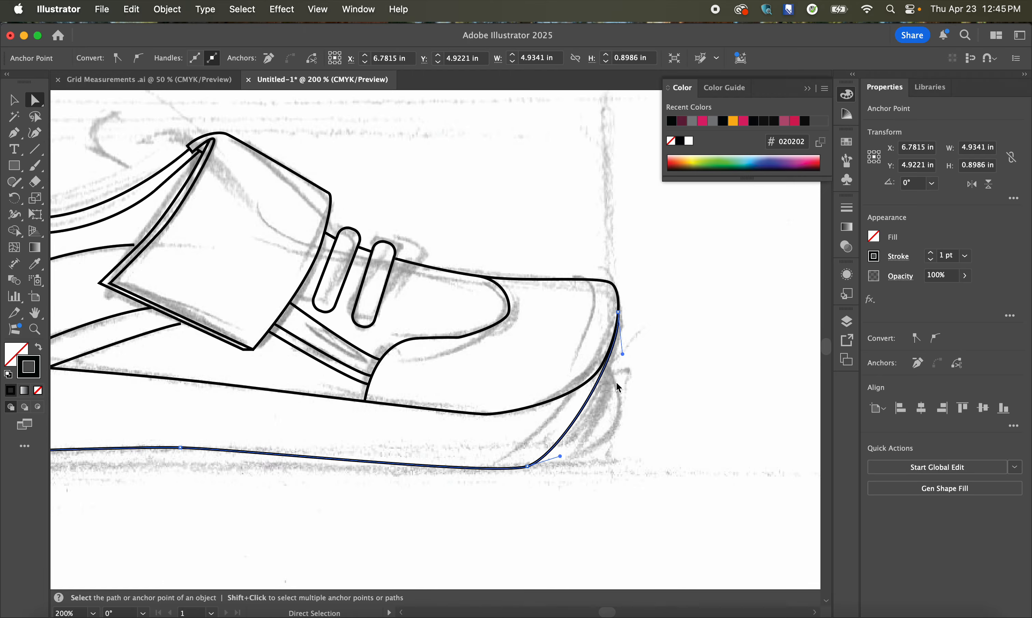
mouse_move(560, 456)
left_mouse_down()
mouse_move(556, 474)
mouse_move(563, 465)
left_mouse_up()
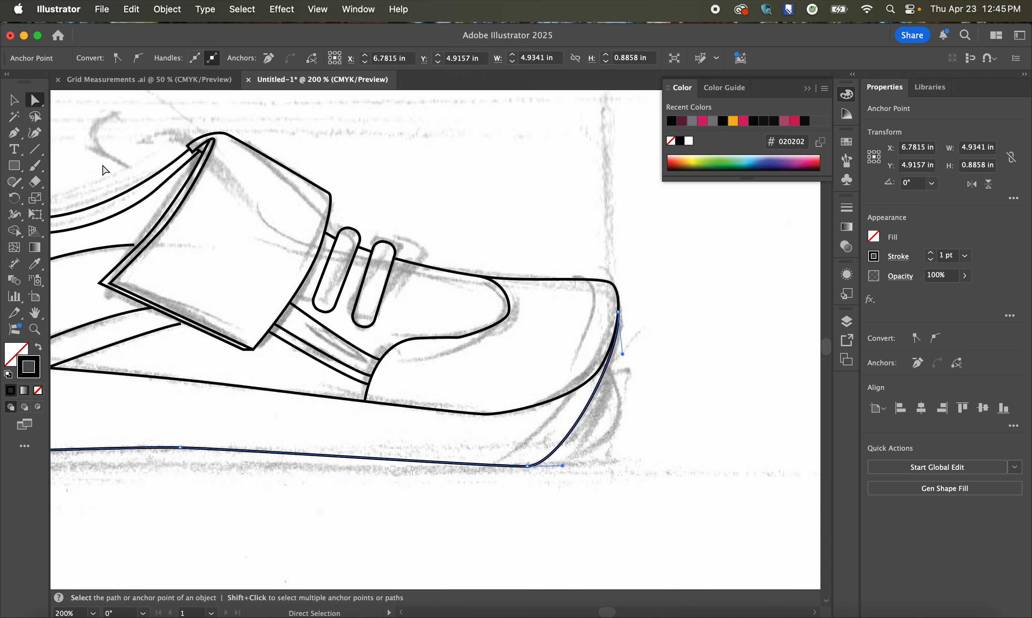
Step: Add an anchor point midway along the sole's front curve and pull it outward to round the sole under the toe
left_click_drag(16, 136, 69, 147)
left_click(582, 414)
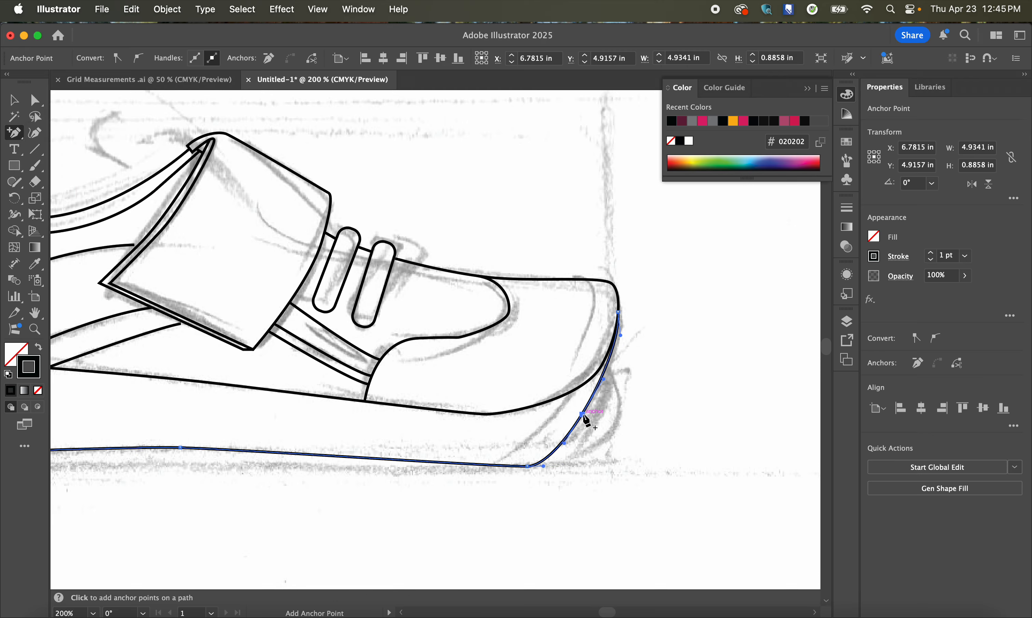
key("a")
left_click_drag(582, 414, 603, 416)
left_click(668, 416)
scroll(668, 417, "down", 3, "alt")
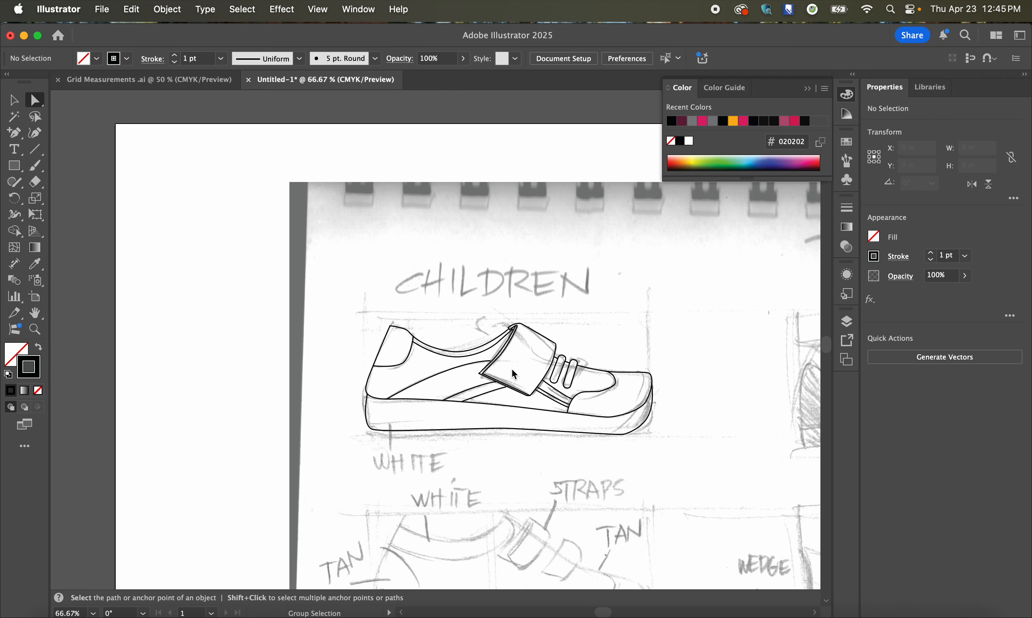
Step: Unlock all locked objects in the document
scroll(586, 370, "up", 3)
scroll(586, 370, "down", 2)
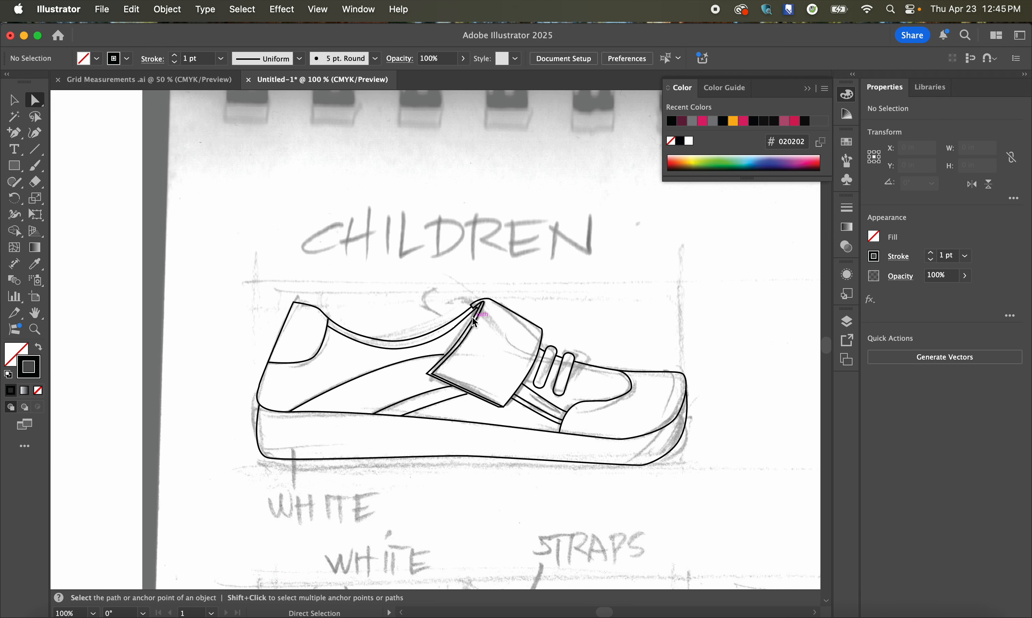
left_click(167, 9)
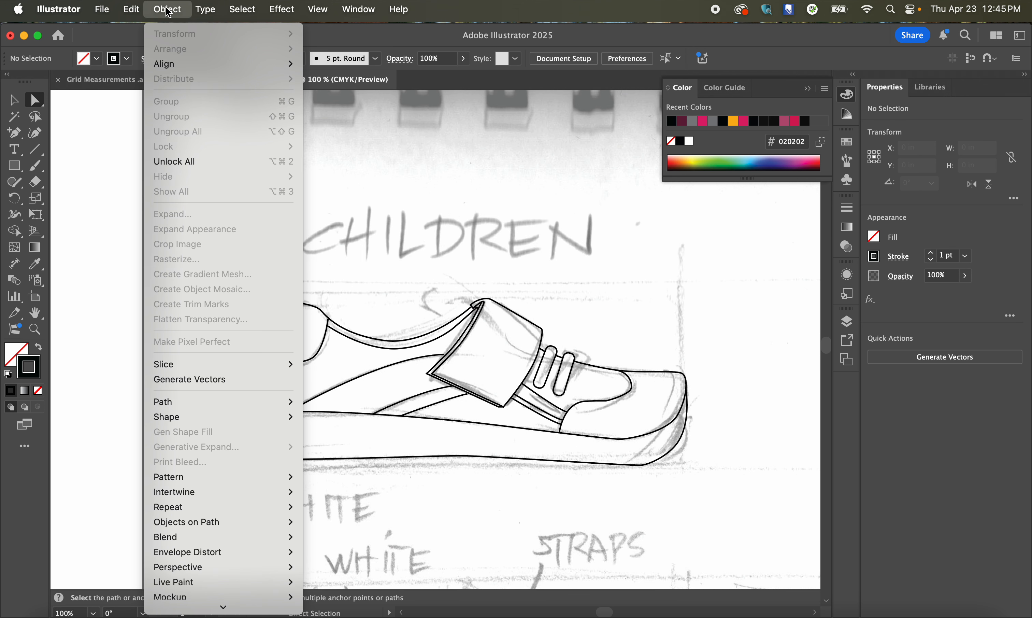
left_click(191, 162)
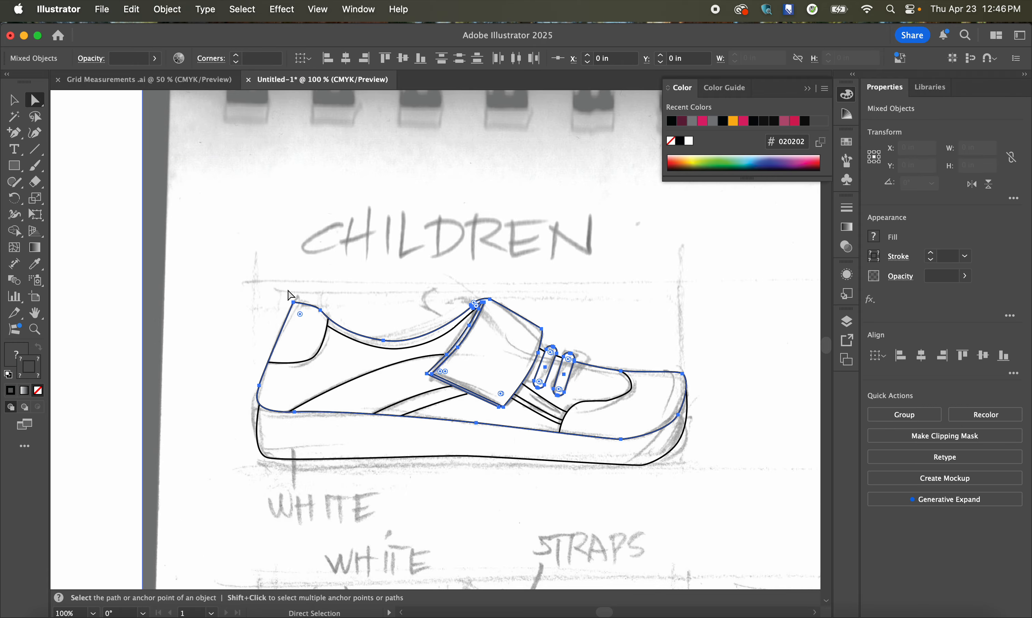
Step: Lock the scanned sketch image behind the shoe and check that only the traced artwork can be selected
left_click(99, 223)
left_click(371, 200)
key("super+2")
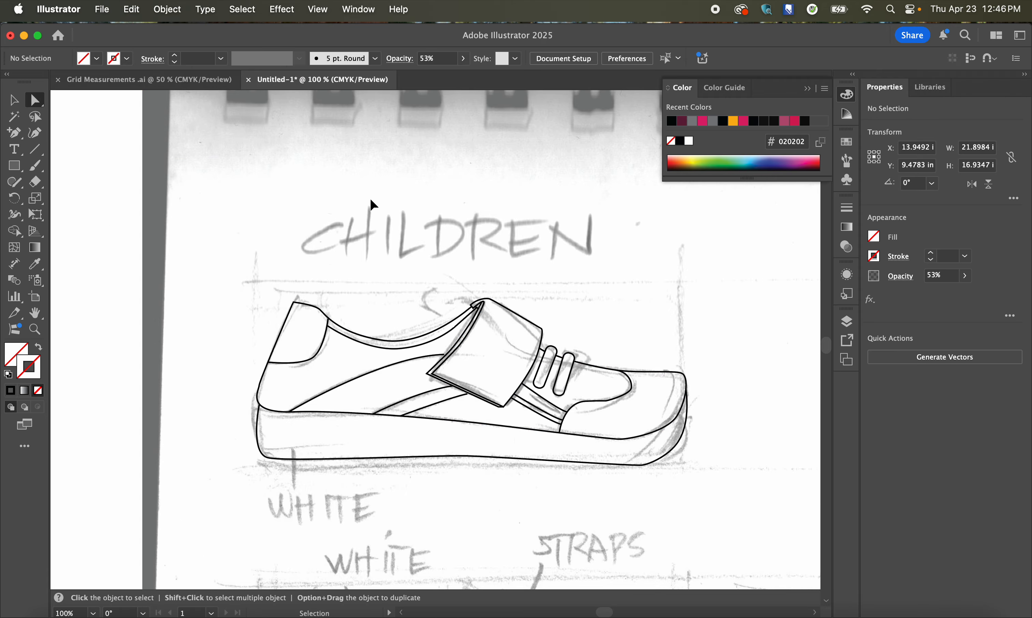
left_click_drag(723, 489, 251, 264)
left_click(162, 469)
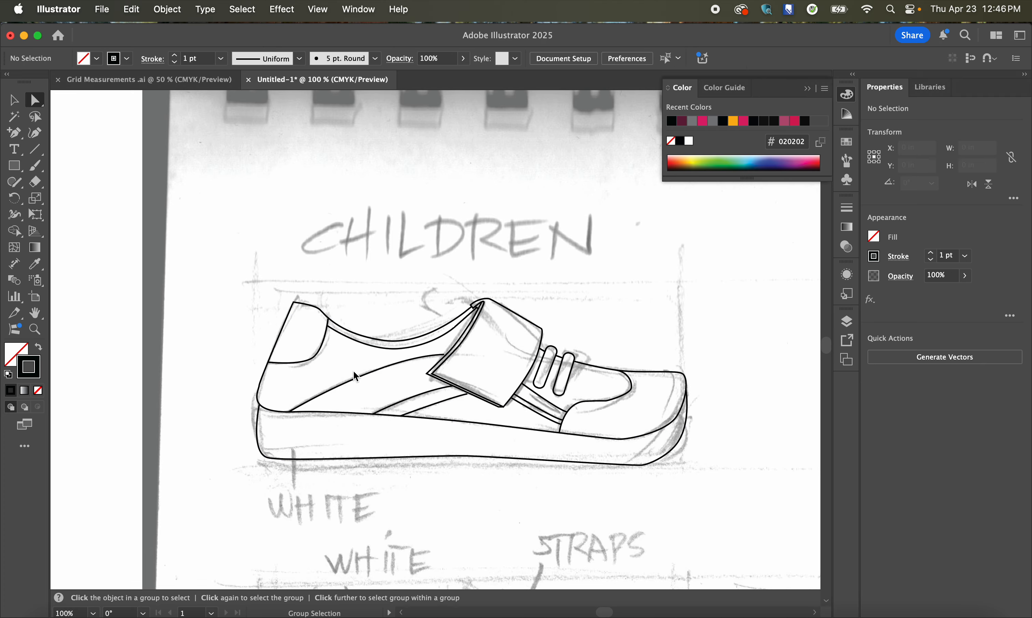
Step: Select the whole outline path of the shoe's upper and set its stroke weight to 2 pt
scroll(351, 368, "up", 1)
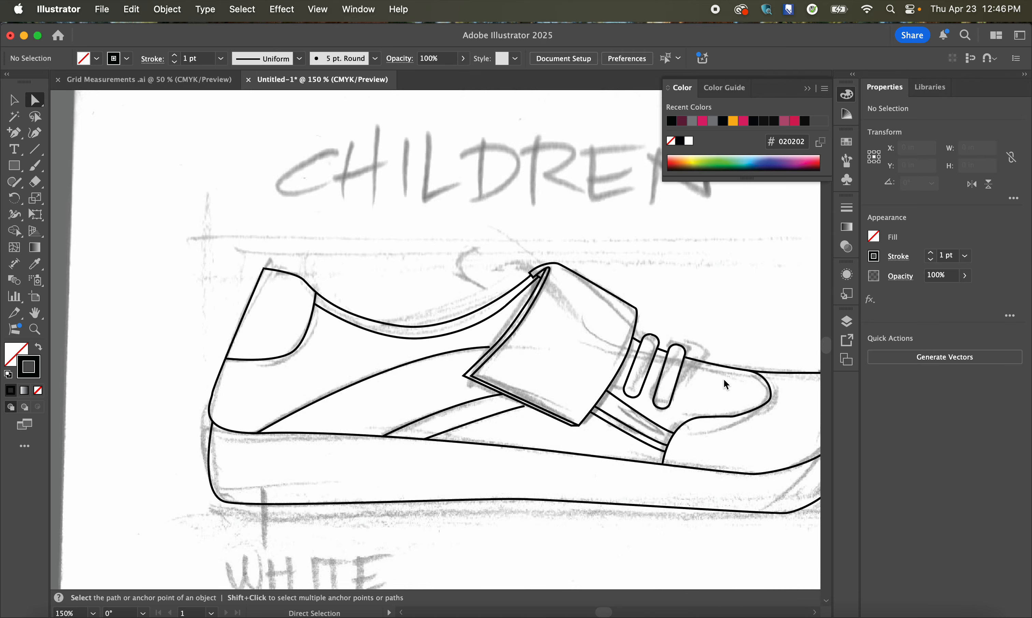
scroll(726, 384, "right", 8)
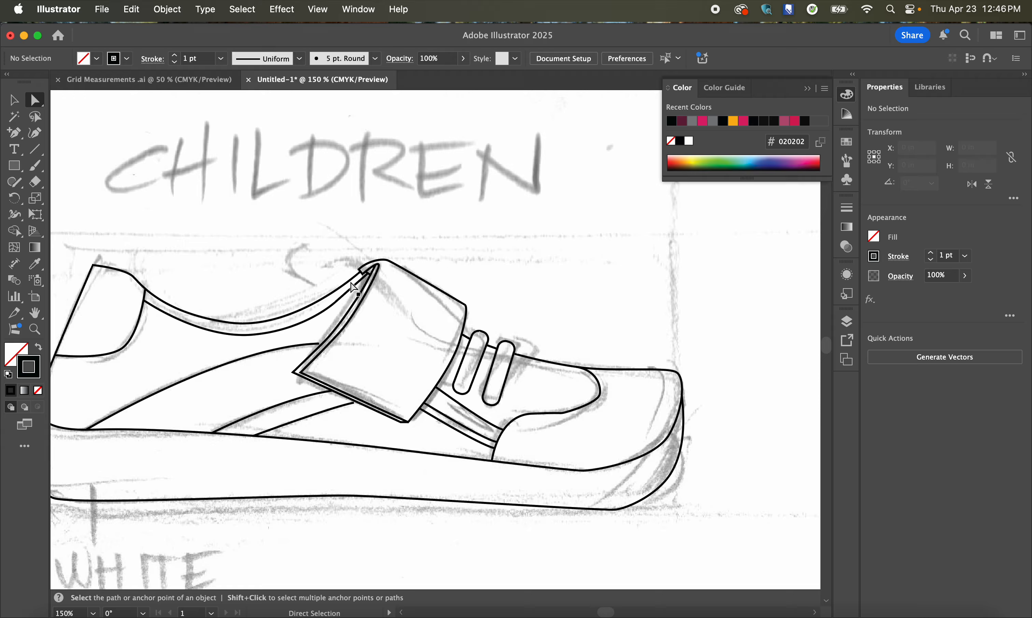
scroll(581, 365, "up", 2)
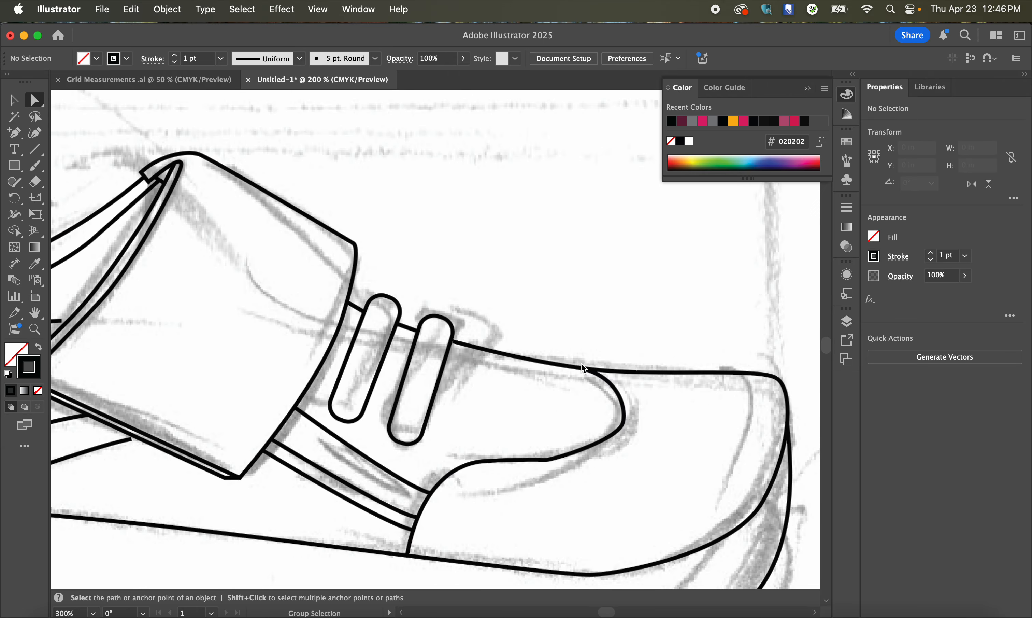
left_click(656, 372)
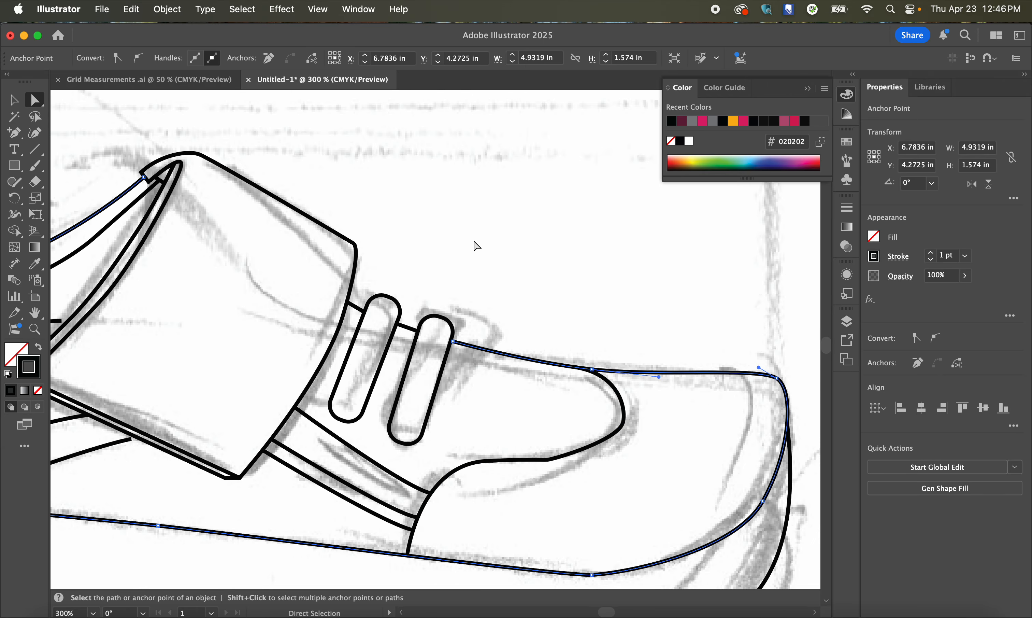
left_click(16, 99)
left_click(599, 300)
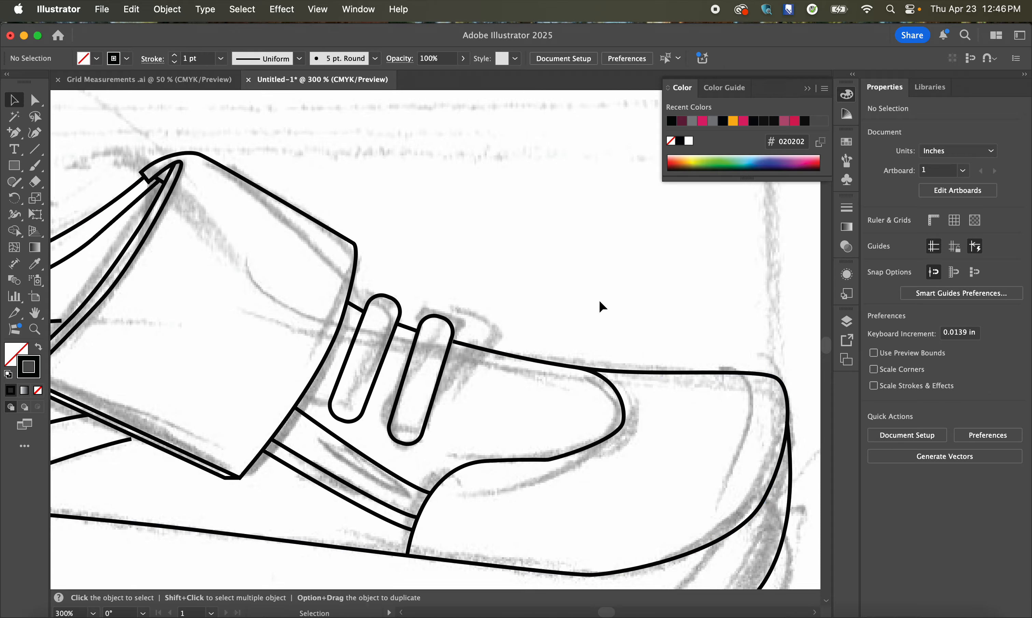
left_click(655, 373)
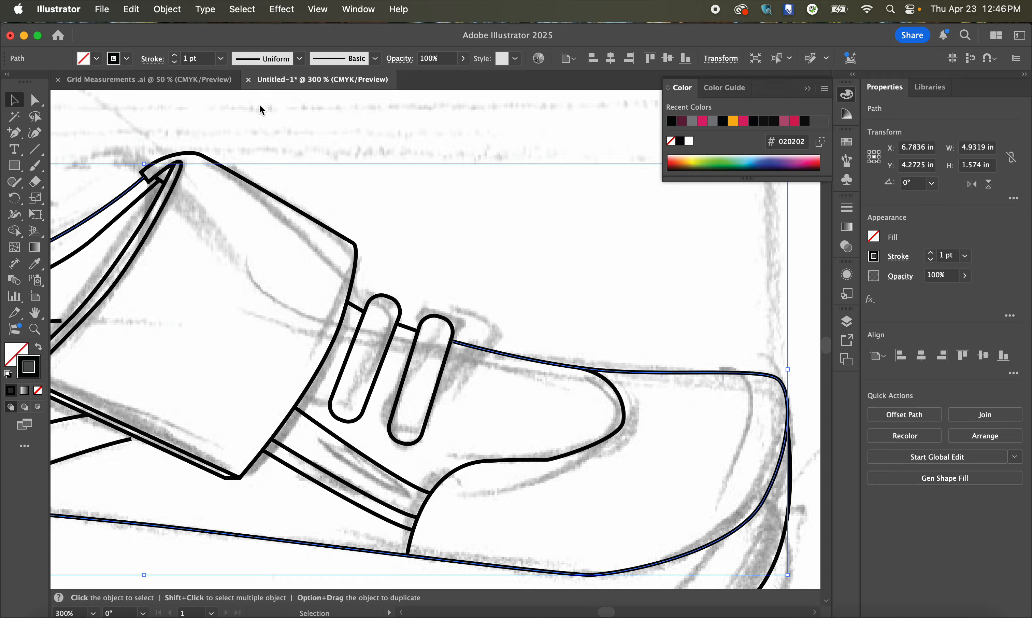
left_click(175, 57)
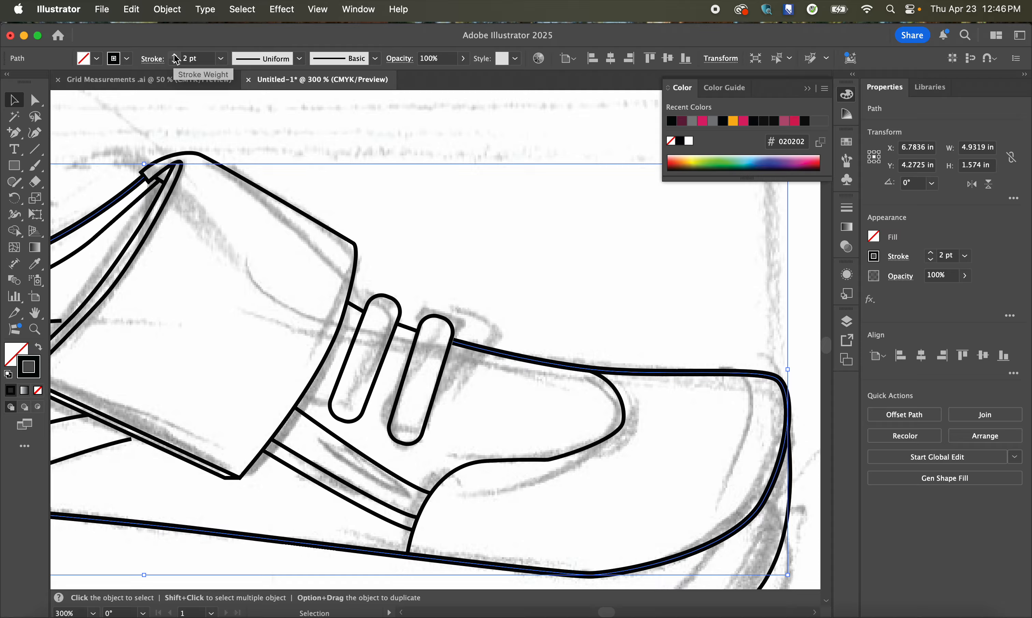
Step: Try the lens-shaped and the tapered spindle variable width profiles on the shoe upper's outline
scroll(433, 260, "down", 2)
key("space")
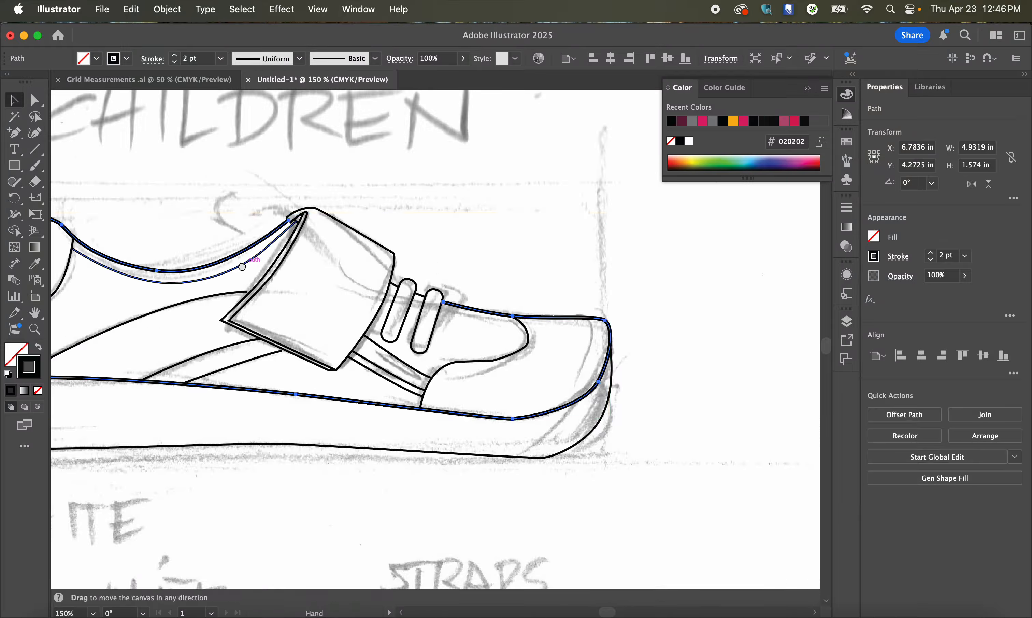
mouse_move(242, 267)
left_mouse_down()
mouse_move(387, 301)
mouse_move(336, 300)
mouse_move(350, 299)
left_mouse_up()
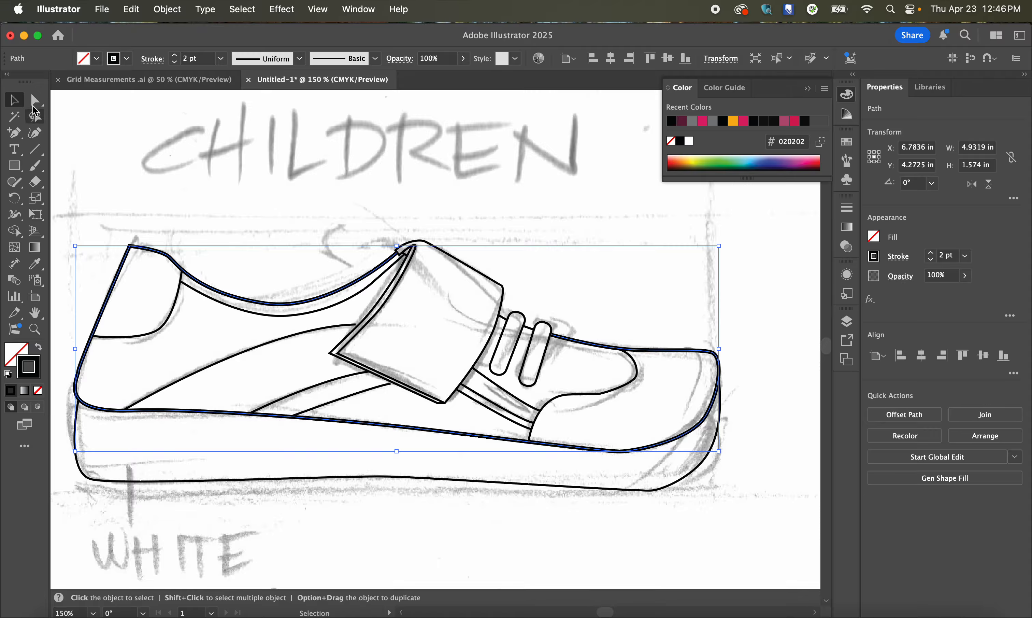
left_click(300, 59)
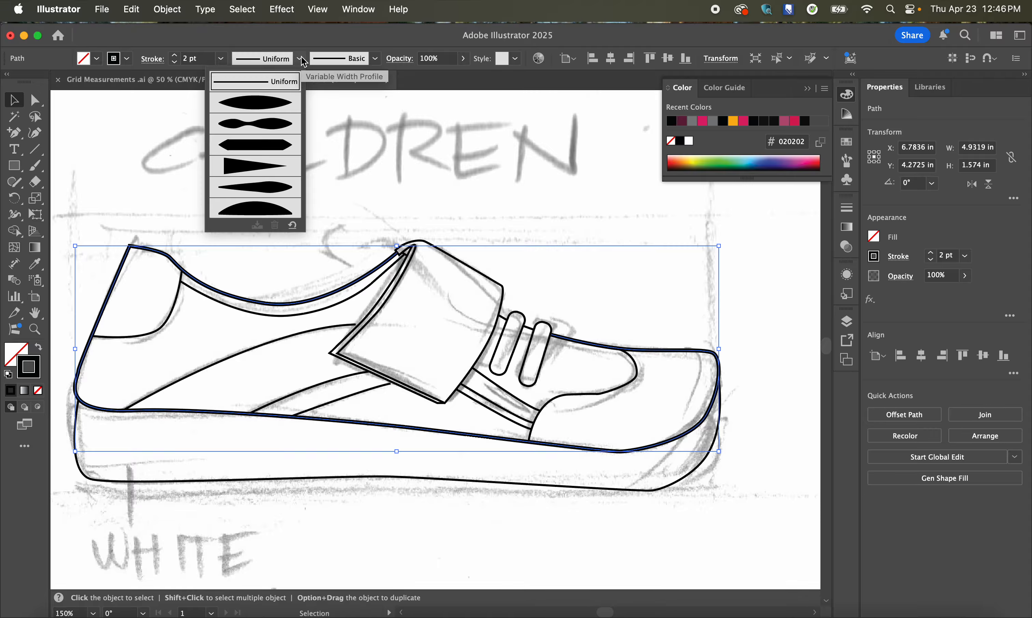
left_click(278, 106)
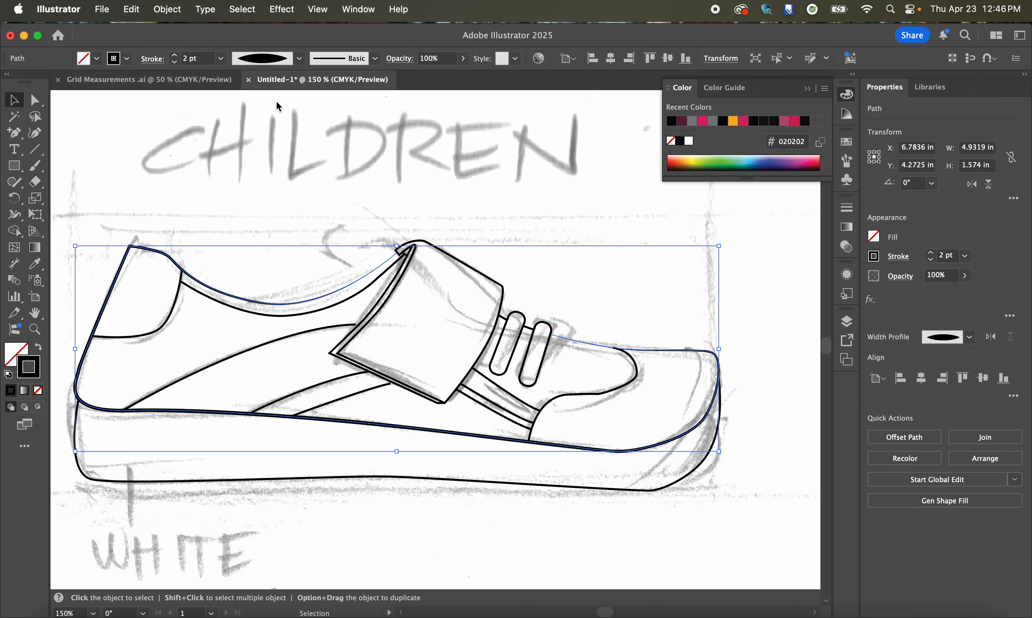
left_click(299, 58)
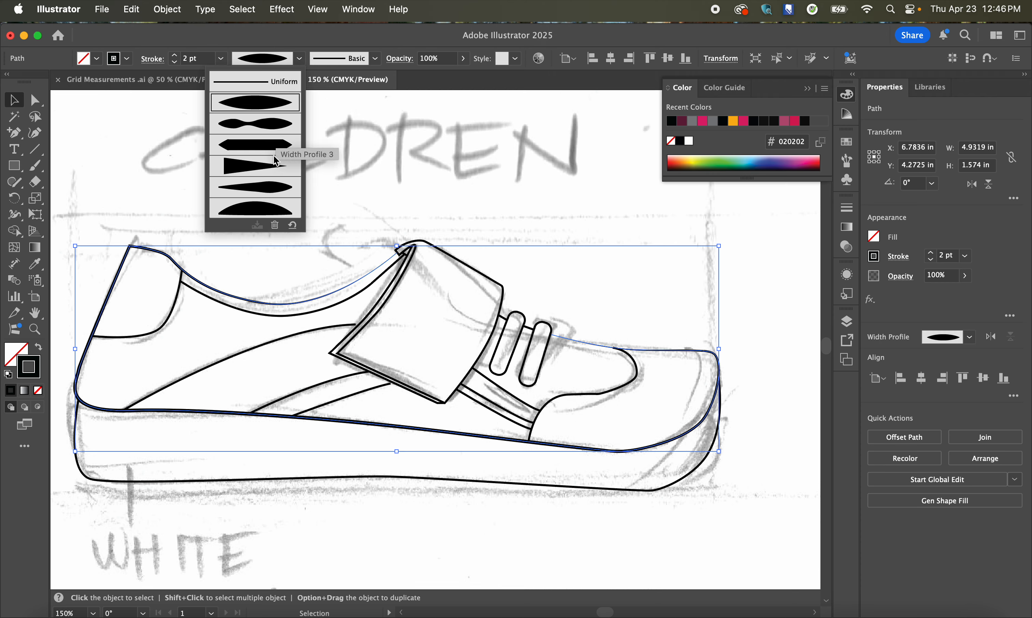
left_click(264, 189)
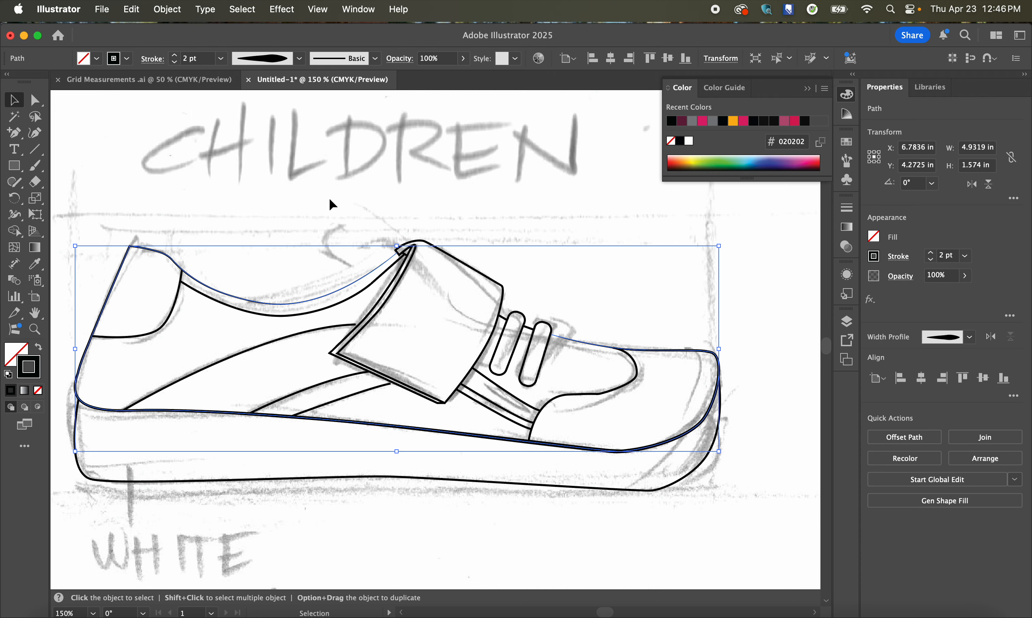
left_click(658, 312)
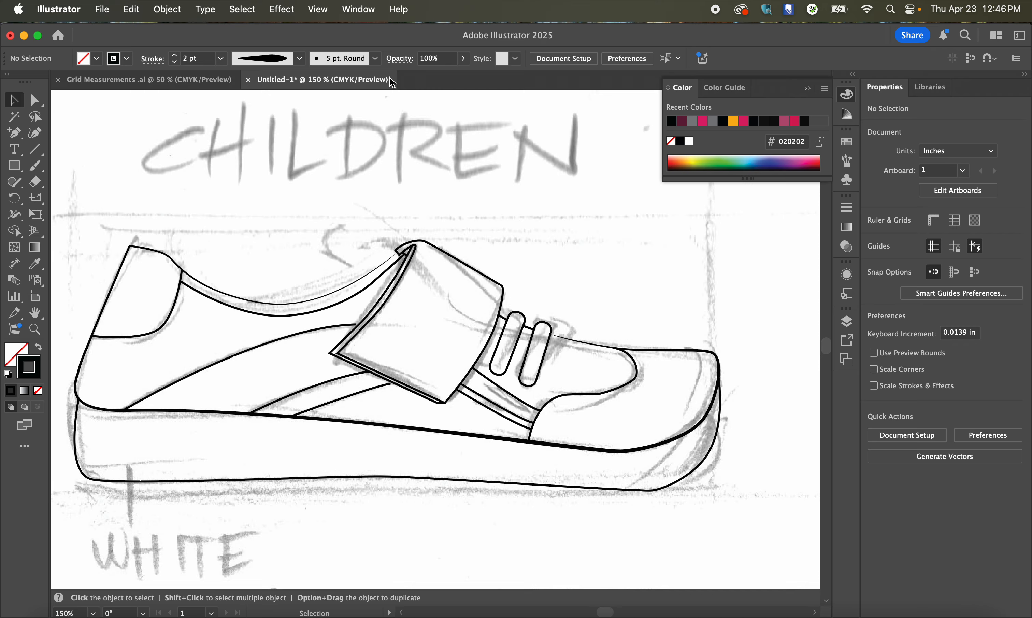
Step: Restore the Uniform width profile on the shoe upper's outline and deselect it
left_click(299, 59)
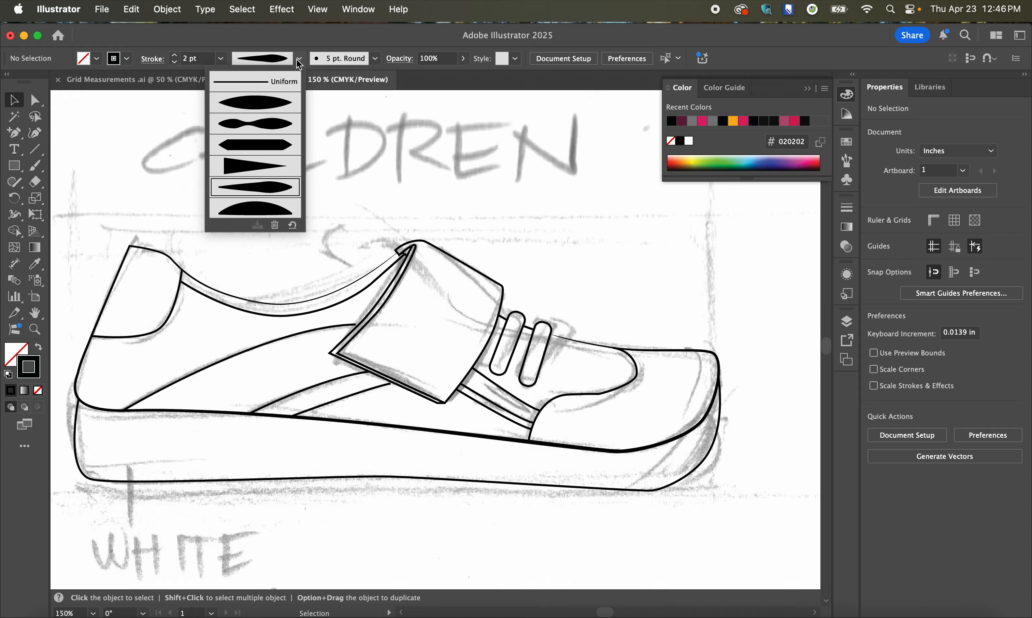
left_click(252, 83)
left_click(554, 444)
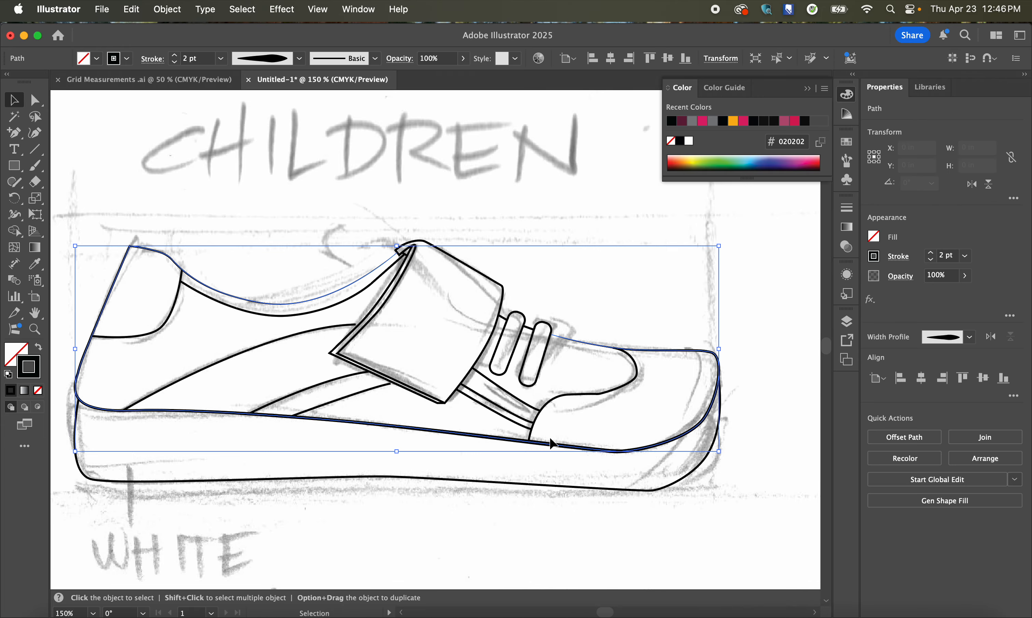
left_click(299, 58)
left_click(268, 104)
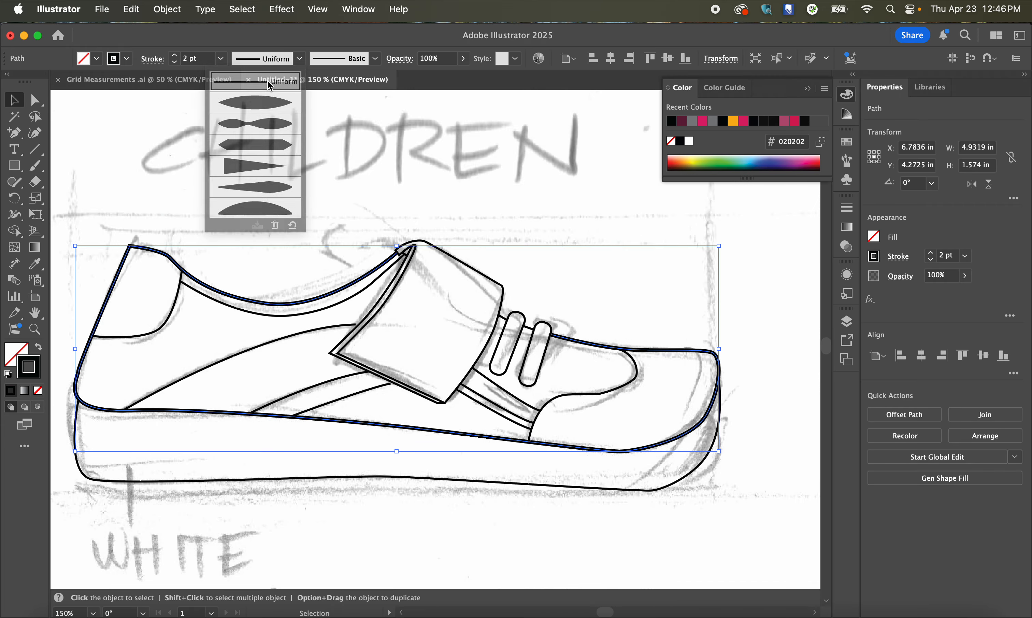
left_click(550, 208)
Step: Apply the upper outline's 2 pt stroke to the sole outline with the Eyedropper, then deselect it
left_click(210, 480)
left_click(36, 264)
left_click(126, 246, "alt")
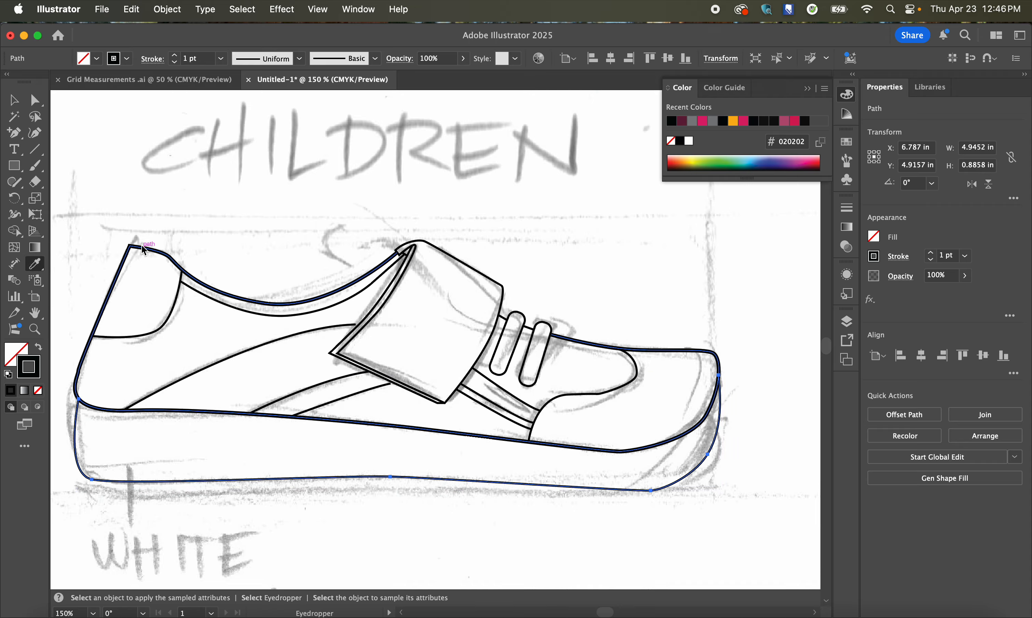
key("super+z")
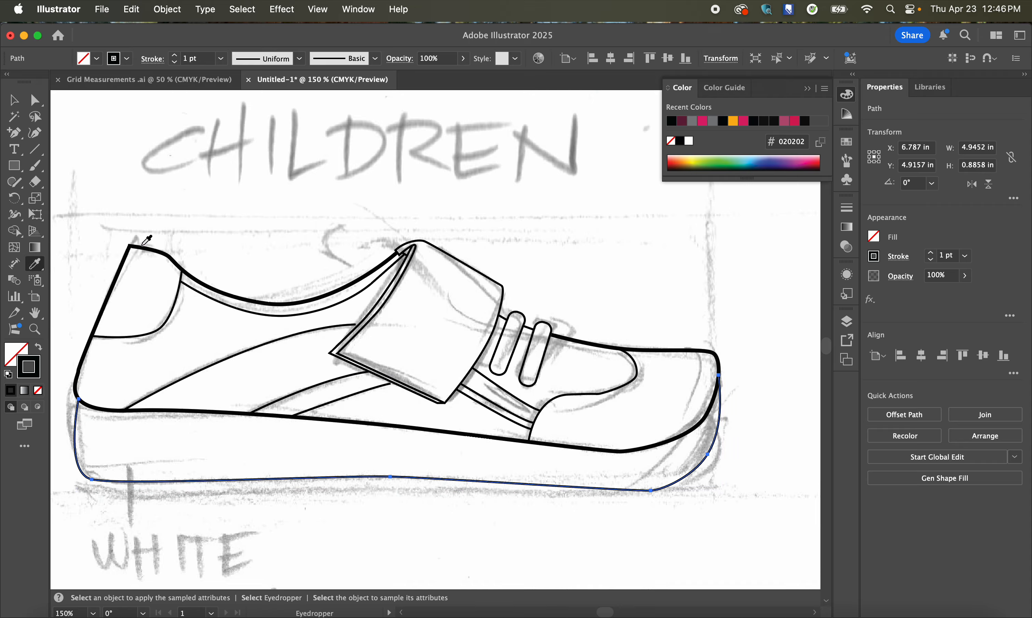
left_click(147, 240)
key("v")
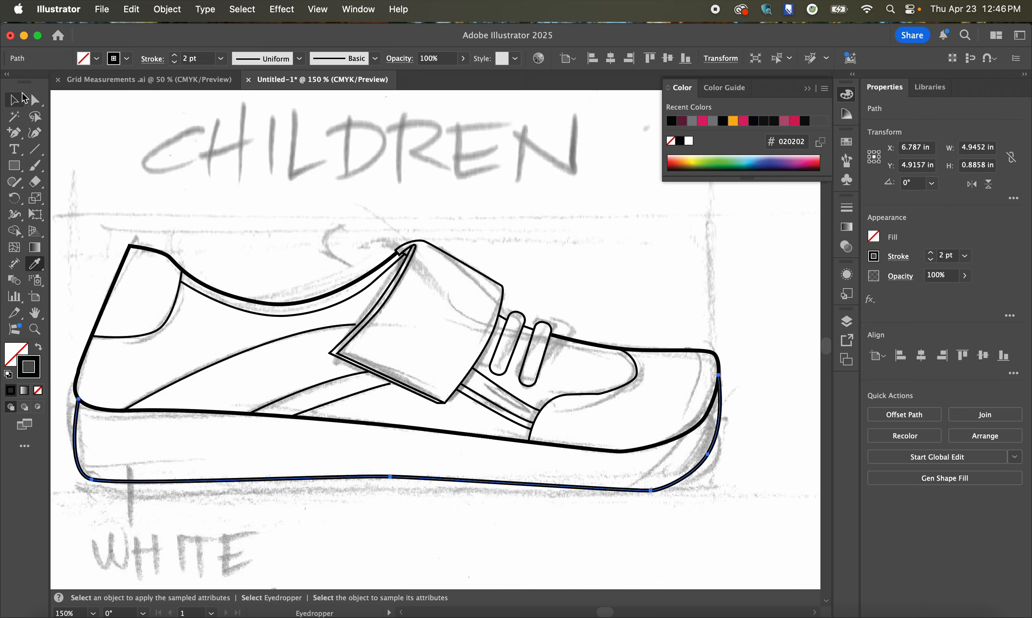
left_click(341, 381)
mouse_move(276, 425)
left_mouse_down()
mouse_move(376, 383)
mouse_move(292, 394)
left_mouse_up()
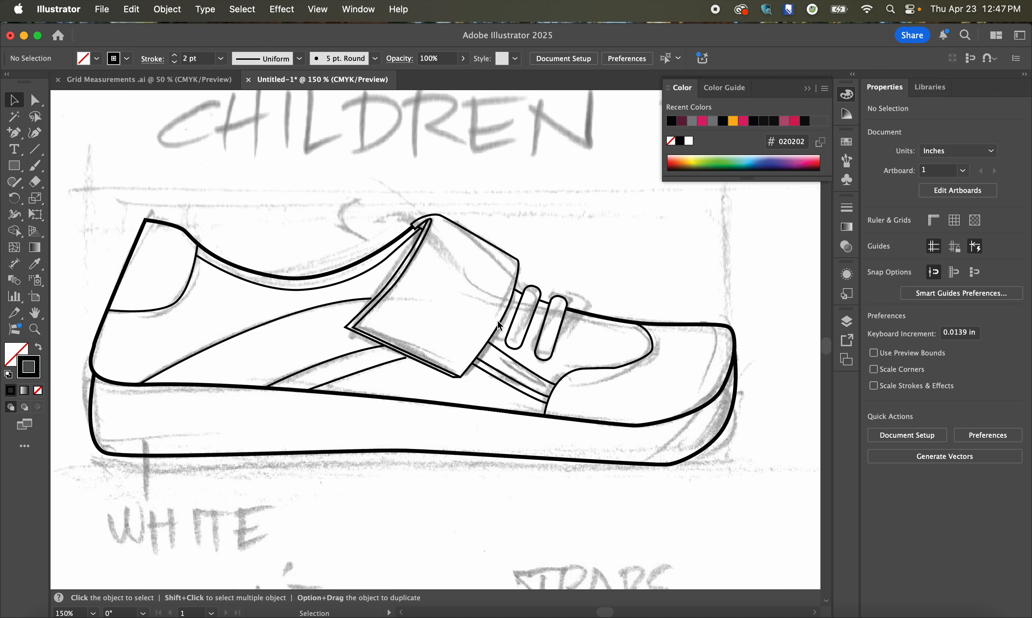
Step: Unlock the scanned sketch image and move it diagonally down and away from the shoe drawing
key("super+minus")
key("super+minus")
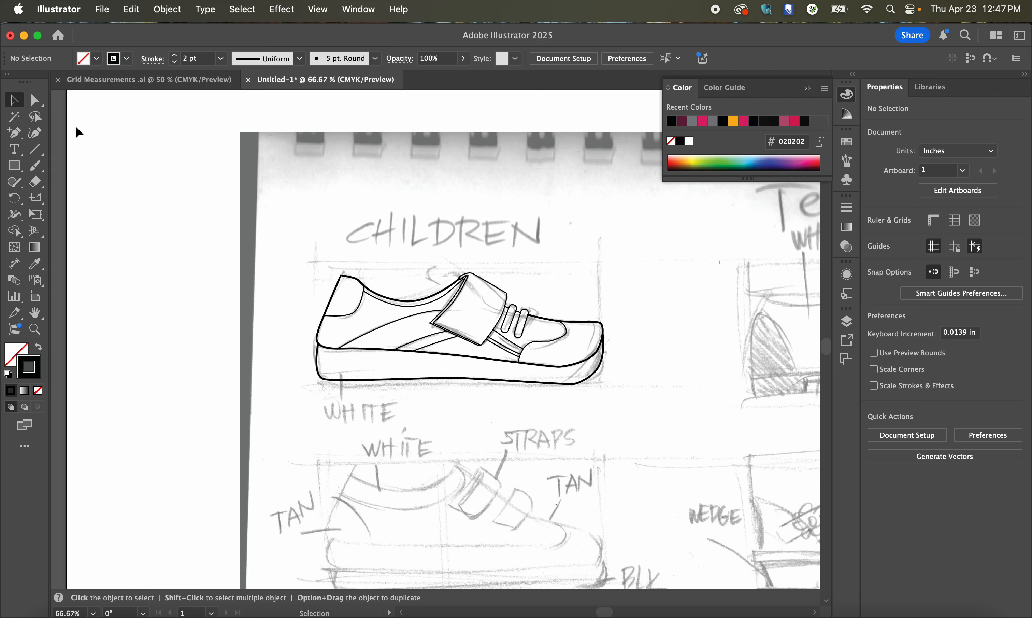
left_click(241, 166)
left_click(223, 182)
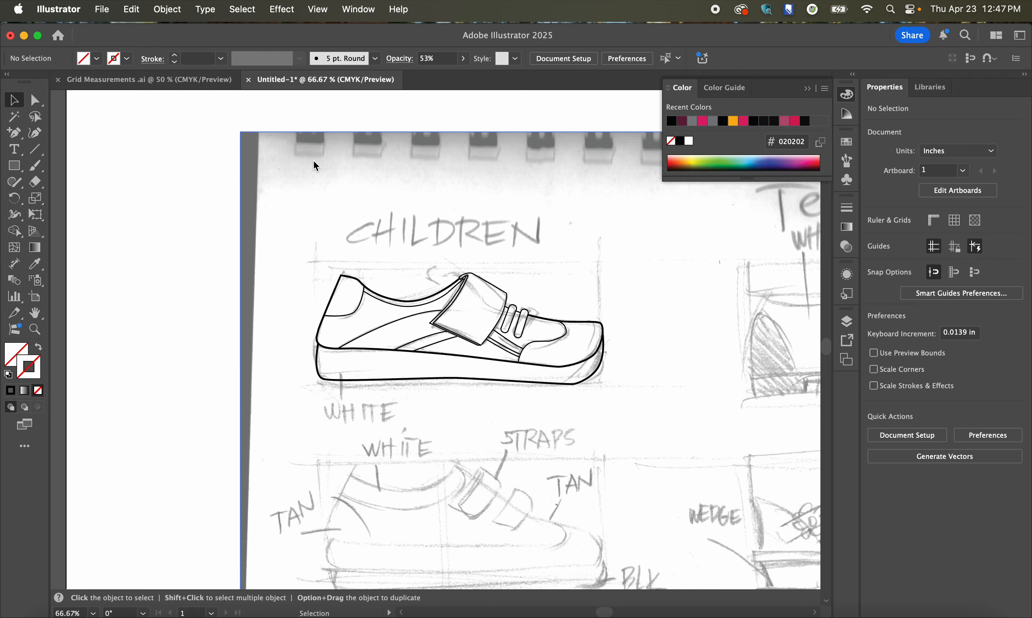
left_click_drag(316, 165, 682, 542)
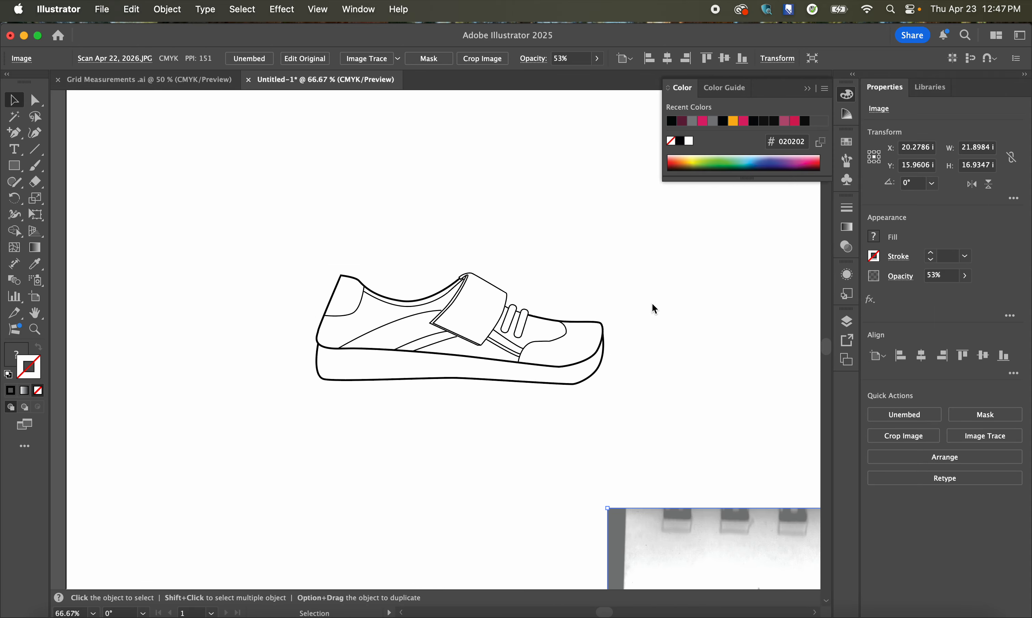
Step: Extend the upper side stripe's front end point to meet the strap's edge with Direct Selection and deselect it
scroll(604, 281, "up", 2)
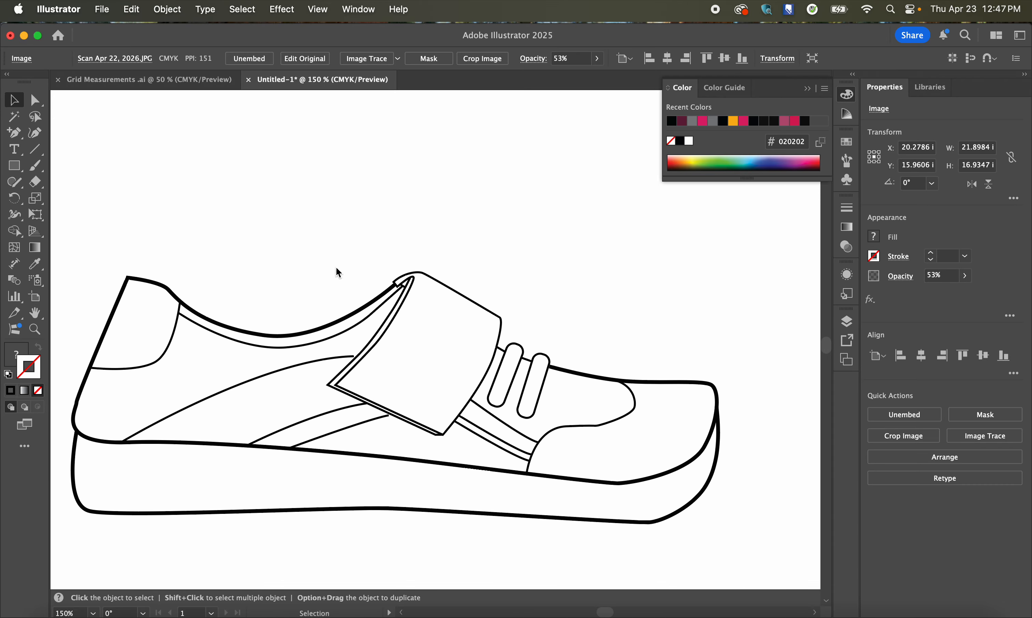
left_click_drag(347, 358, 404, 329)
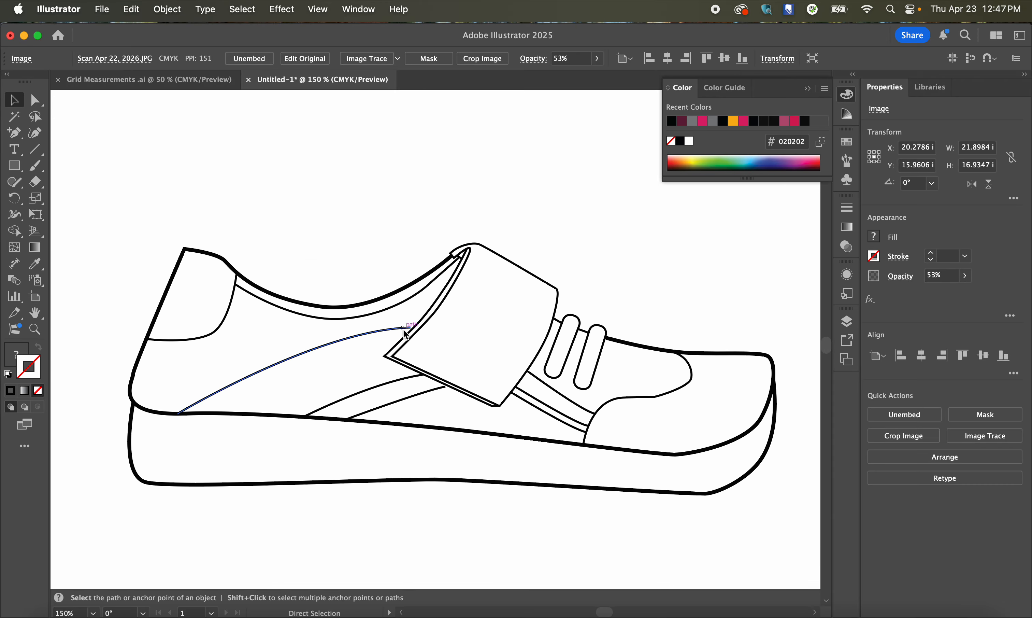
scroll(404, 329, "up", 4)
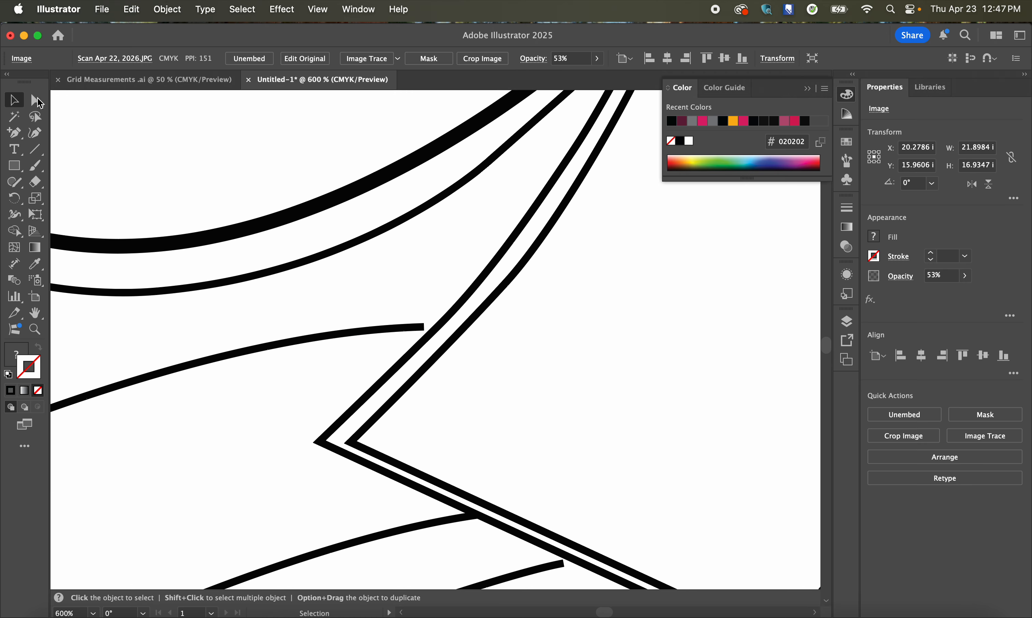
left_click(35, 100)
left_click(424, 328)
left_click_drag(425, 328, 437, 330)
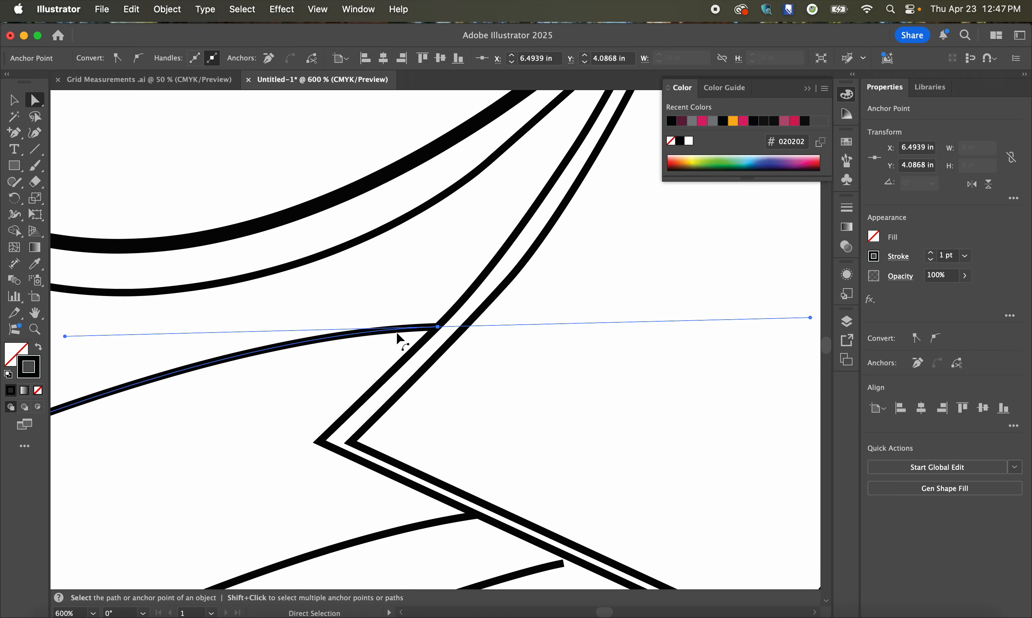
scroll(438, 331, "down", 4)
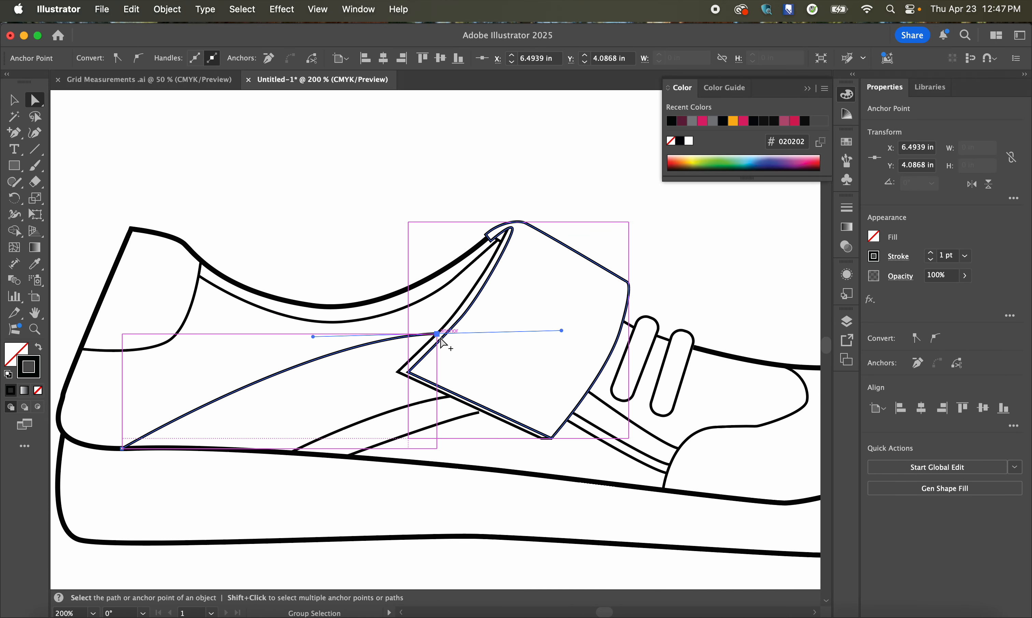
left_click(367, 221)
scroll(351, 315, "down", 1)
scroll(351, 315, "down", 1)
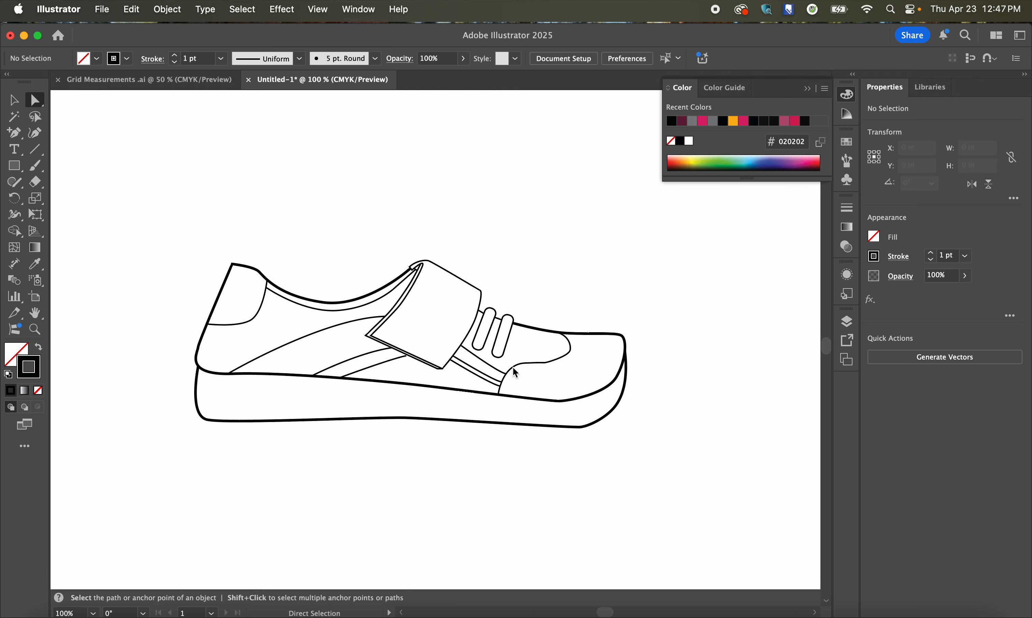
scroll(274, 283, "up", 1)
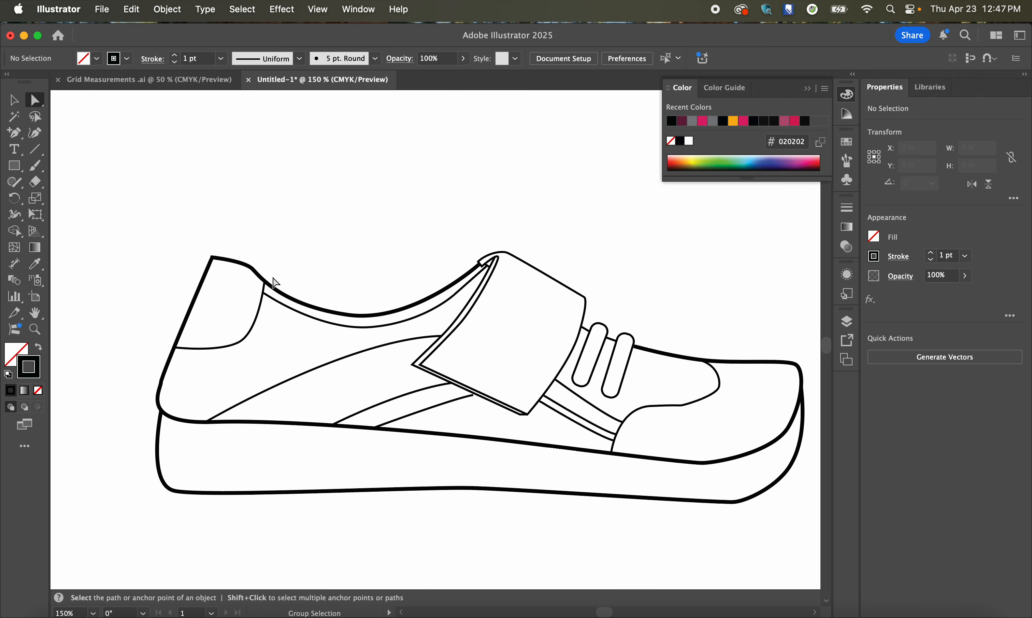
scroll(455, 335, "right", 3)
left_click_drag(452, 335, 452, 335)
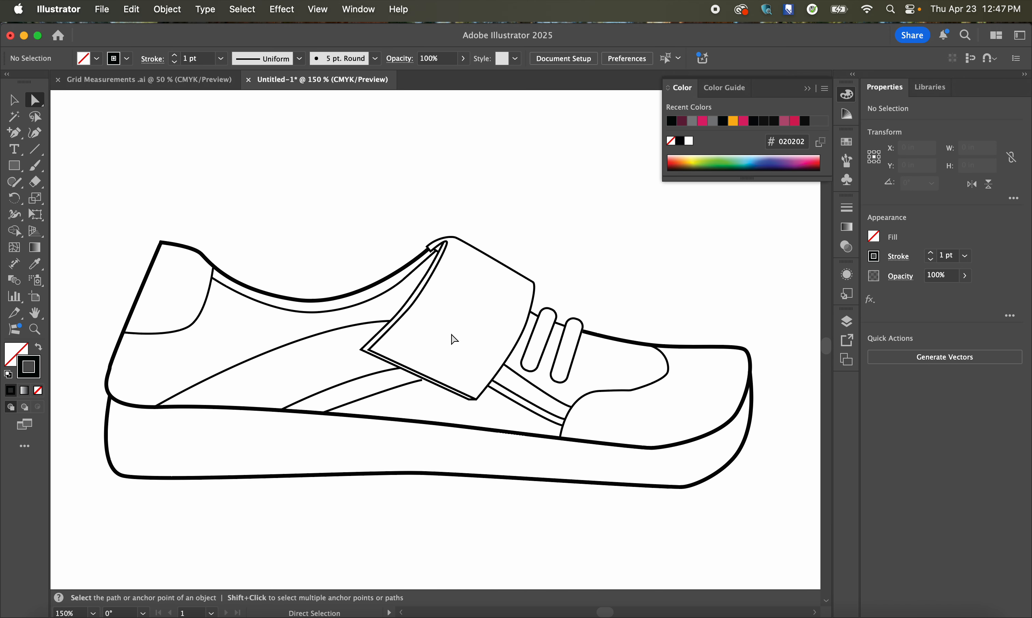